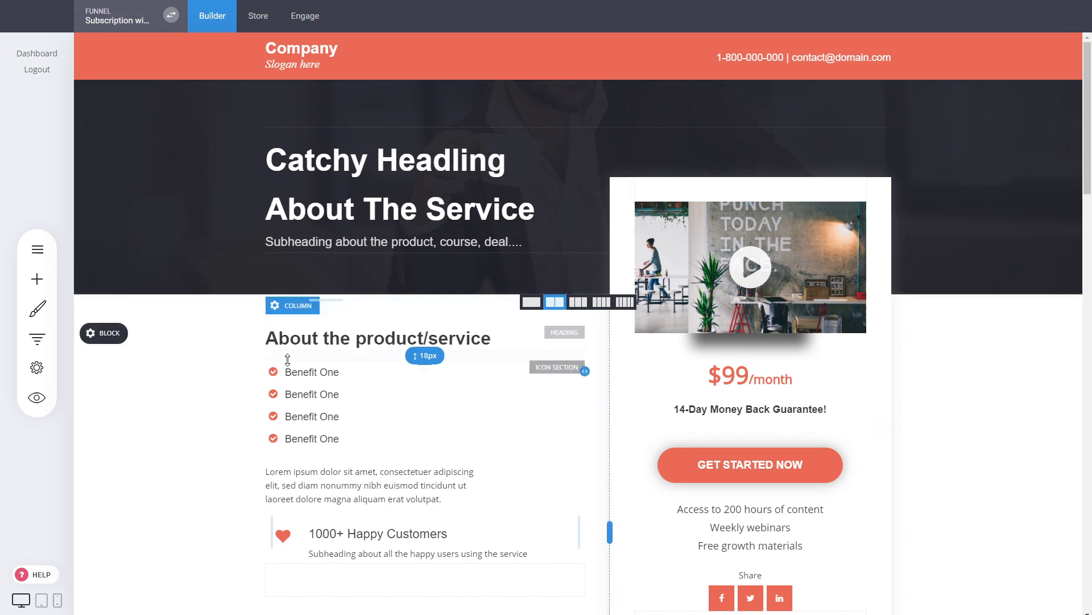
- Review the funnel's steps in Funnel Controls, close the panel, and bring up My Websites & Funnels
left_click(41, 345)
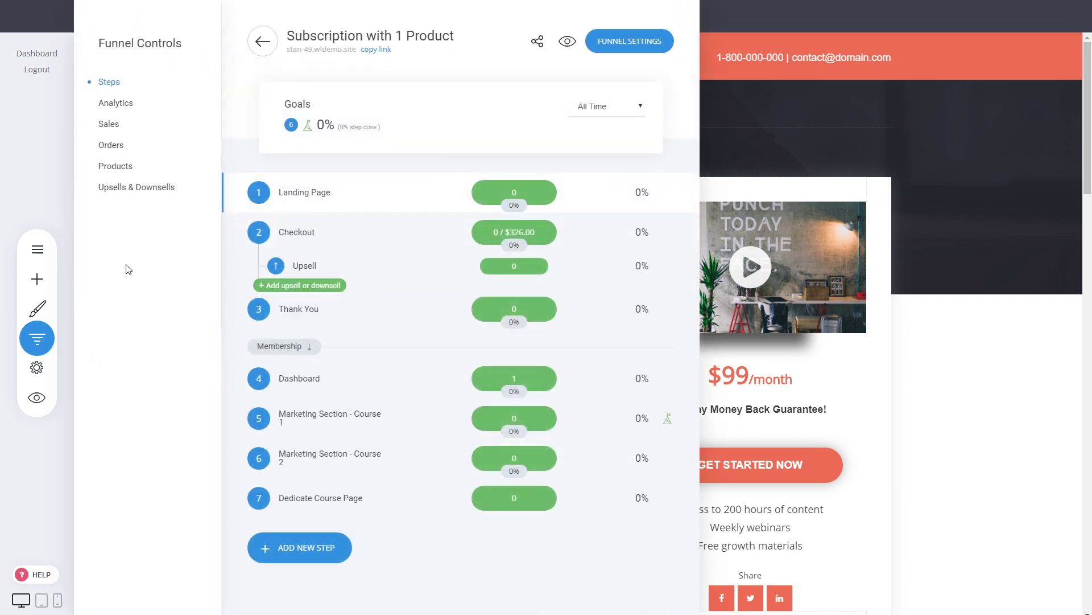
left_click(755, 218)
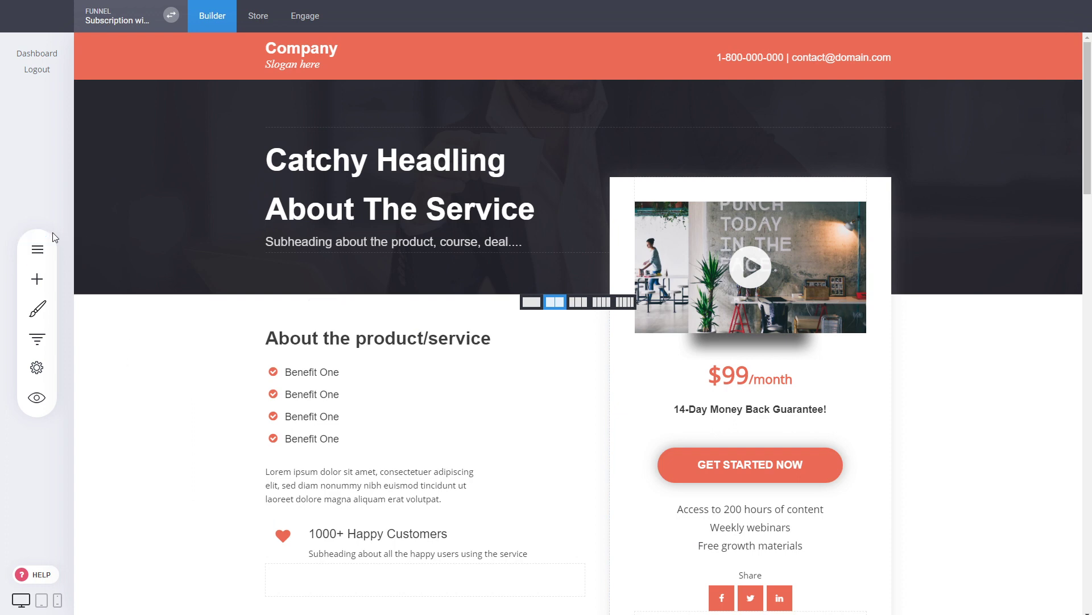
scroll(292, 371, "down", 4)
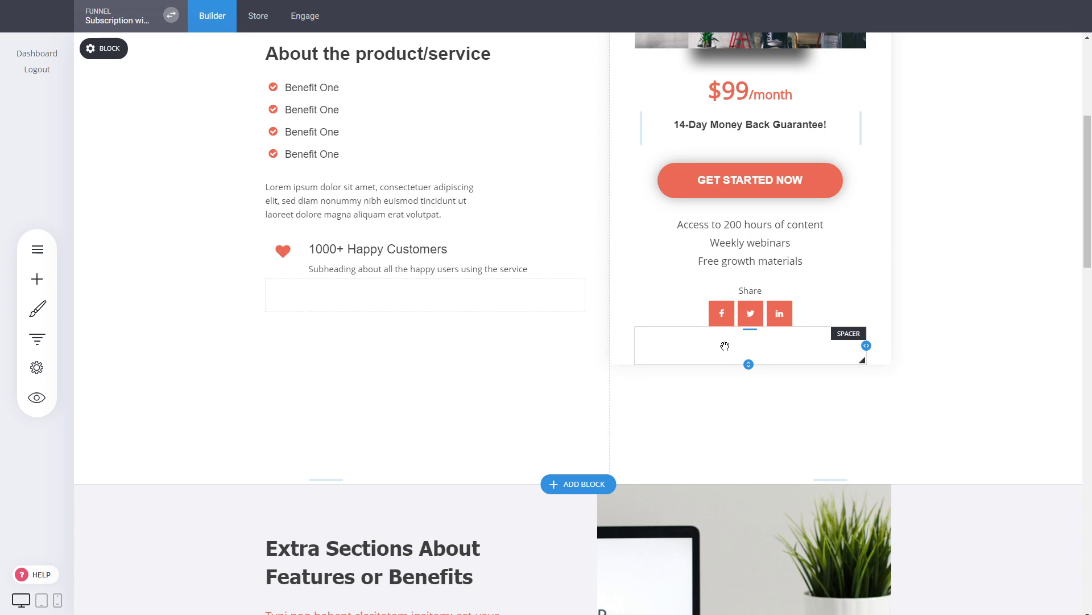
scroll(484, 418, "up", 4)
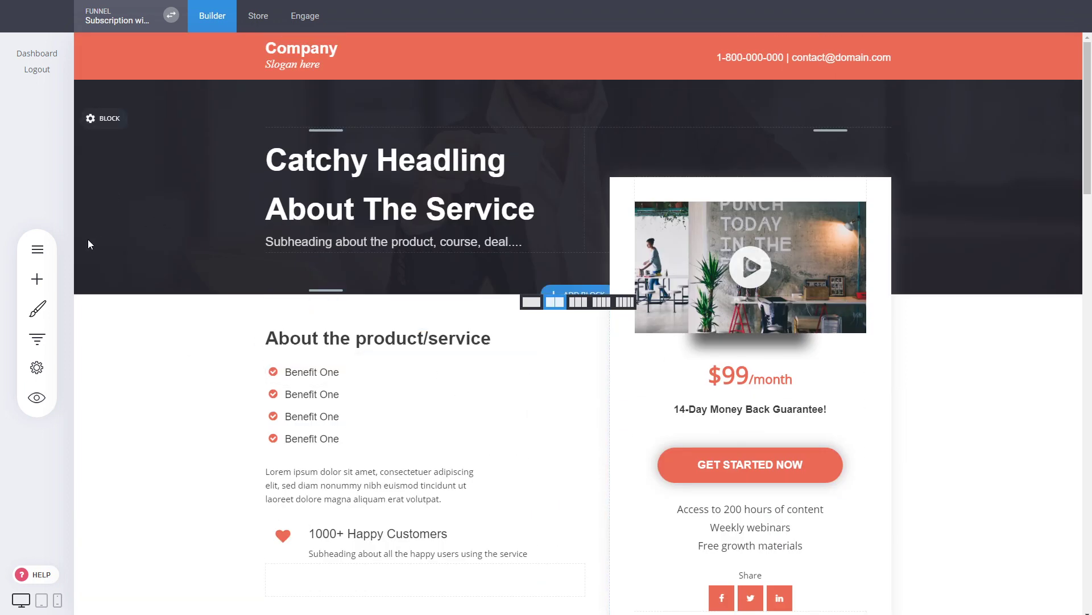
left_click(170, 16)
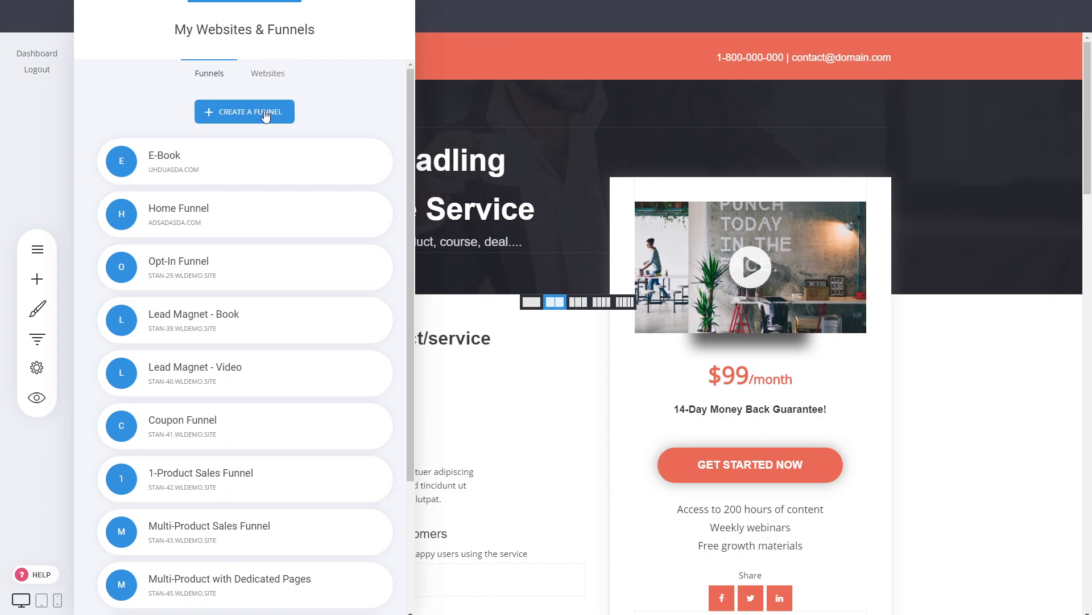
- Create a funnel named 'Membership with Multi Products' from the Course Funnel template
left_click(265, 113)
scroll(229, 250, "down", 4)
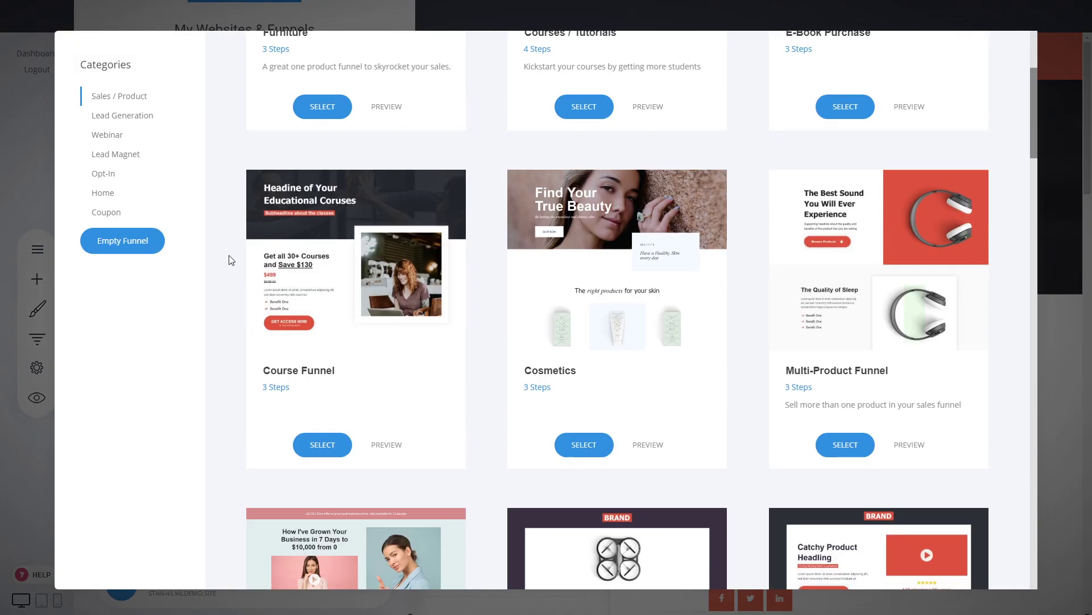
scroll(519, 361, "up", 4)
scroll(501, 351, "down", 4)
mouse_move(390, 277)
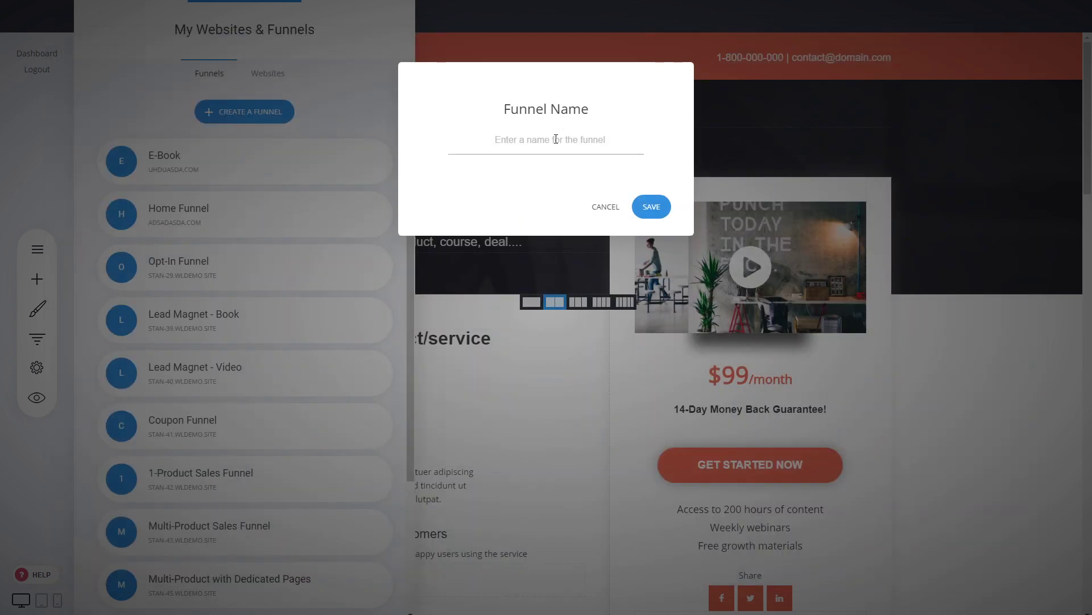
type("Membership with Multi Products")
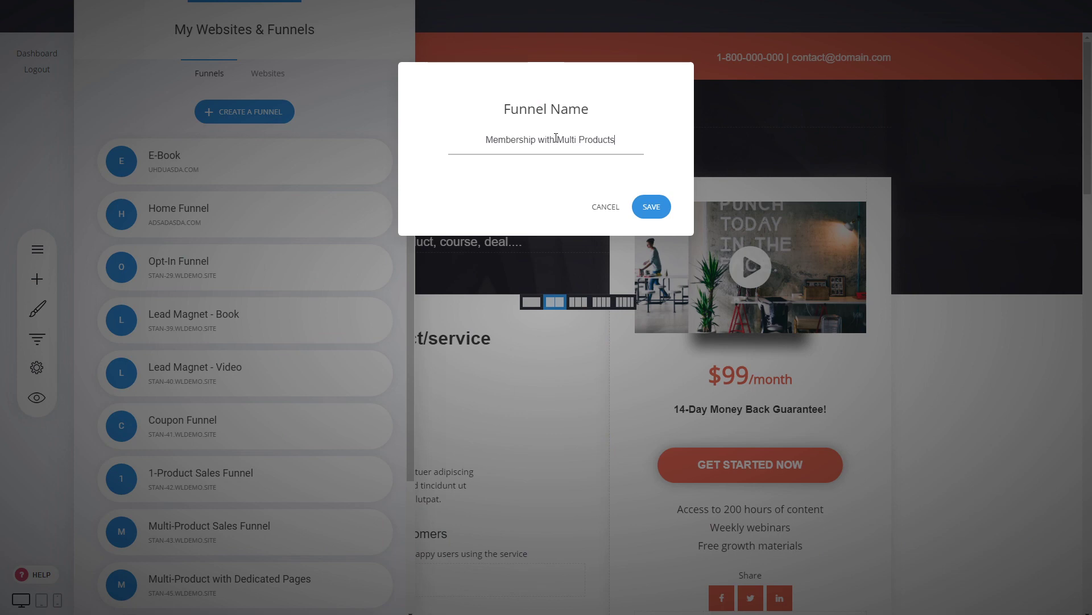
left_click(651, 207)
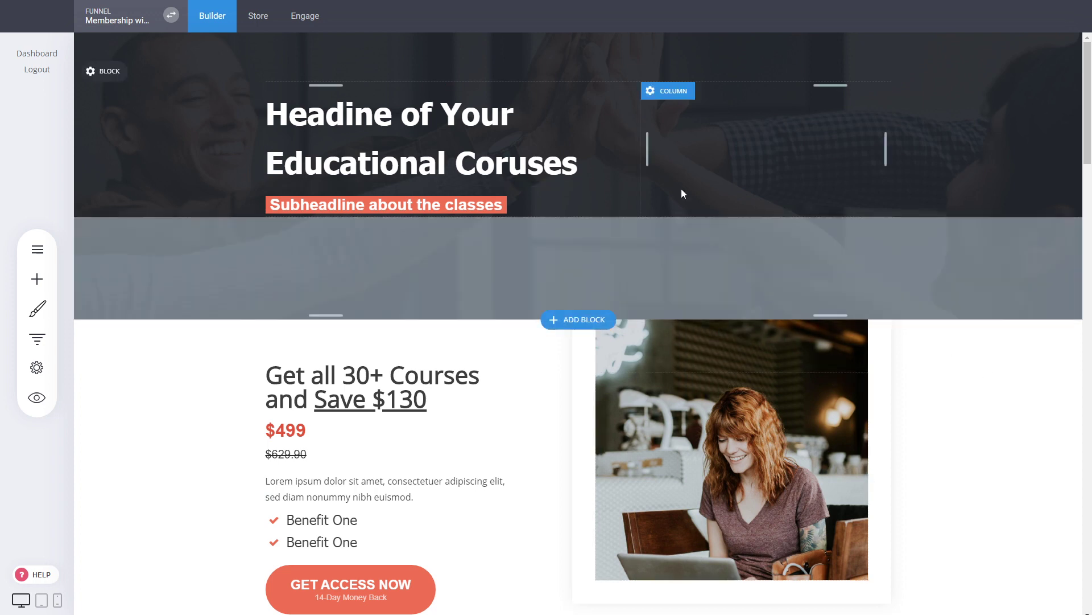
- Reduce the hero section's top and bottom padding and save the page
left_click_drag(455, 63, 456, 46)
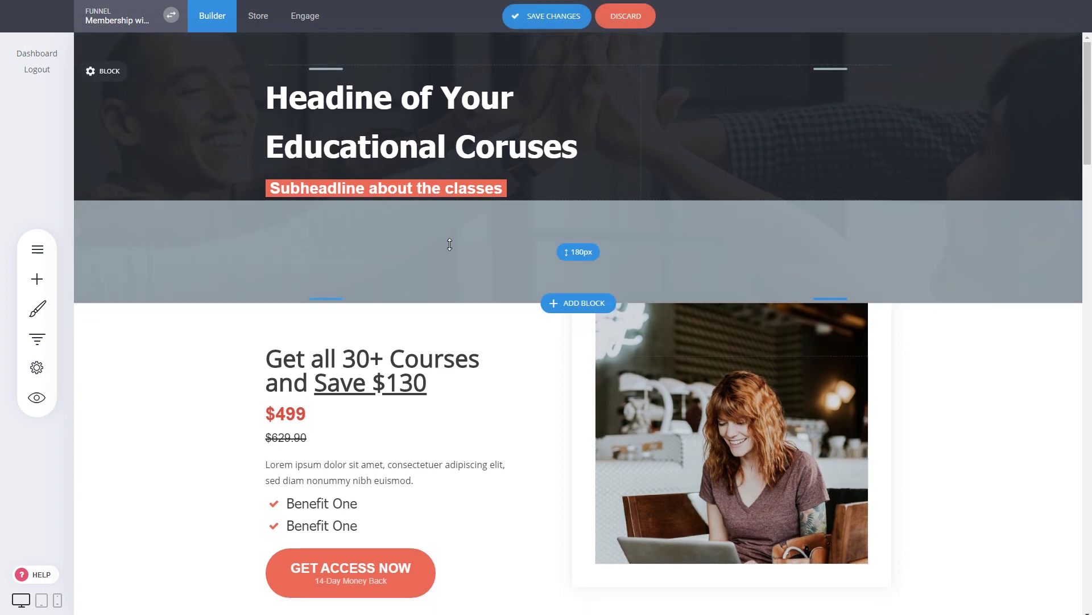
left_click_drag(450, 245, 449, 237)
left_click(557, 19)
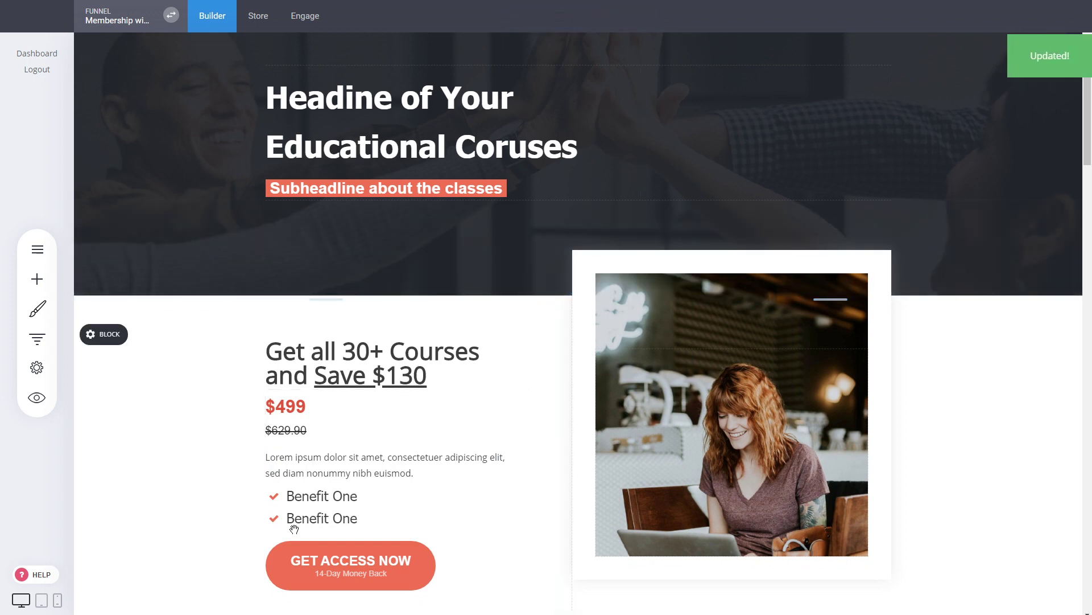
- Scroll down to the 'Or purchase individual courses' Marketing, Design and Copywriting cards
scroll(928, 437, "down", 3)
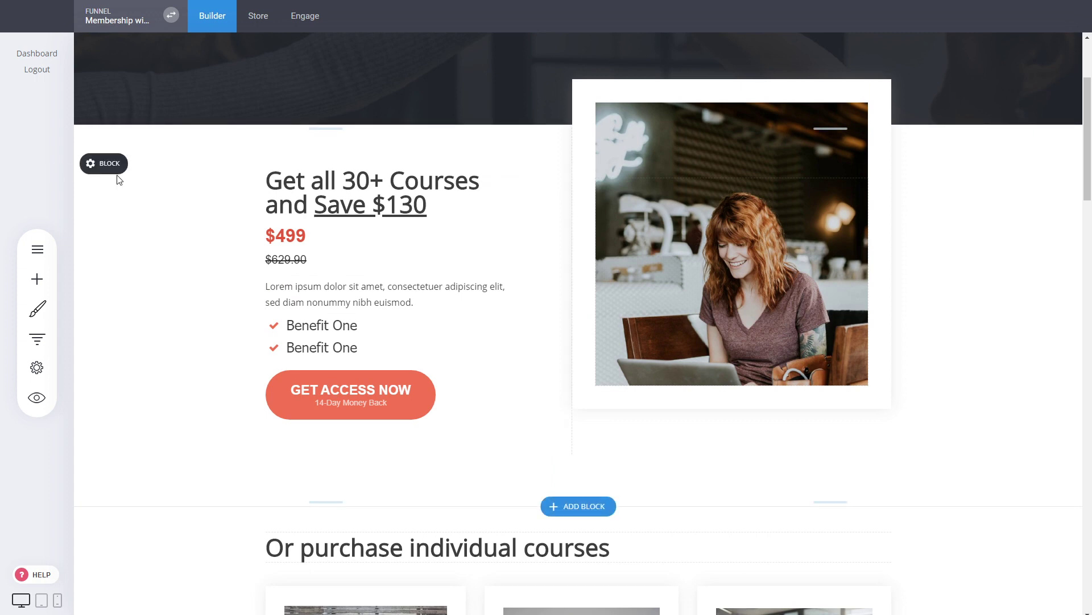
scroll(477, 244, "down", 3)
scroll(990, 342, "up", 5)
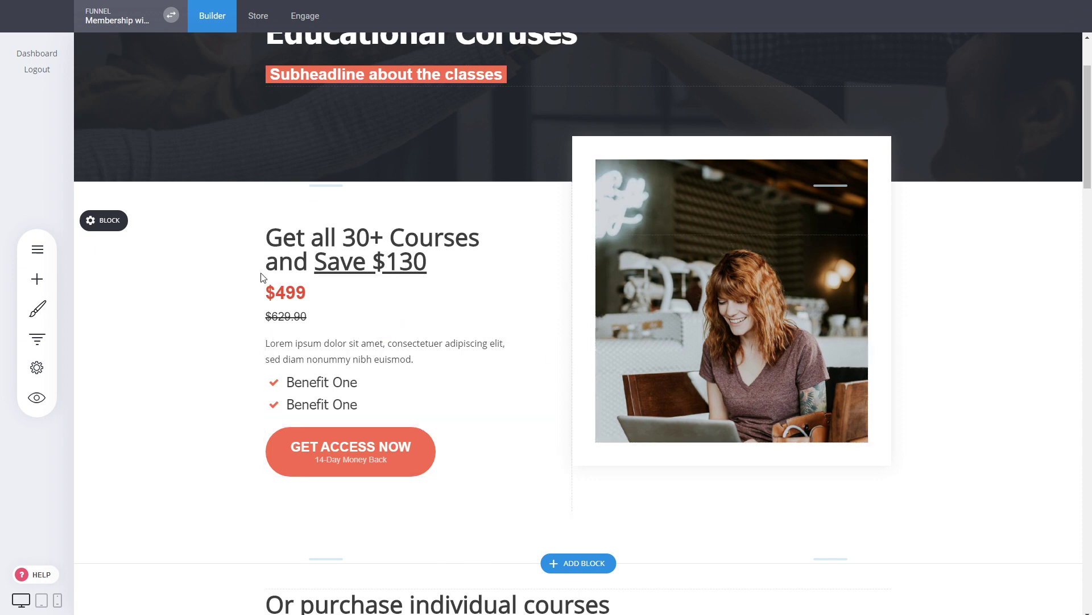
mouse_move(154, 228)
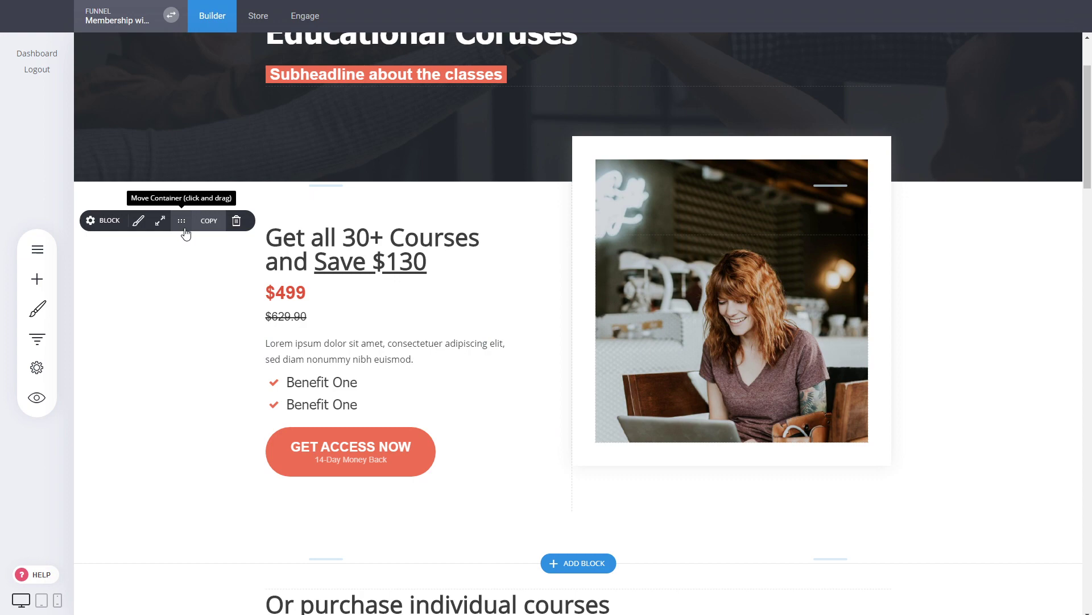
scroll(192, 236, "down", 4)
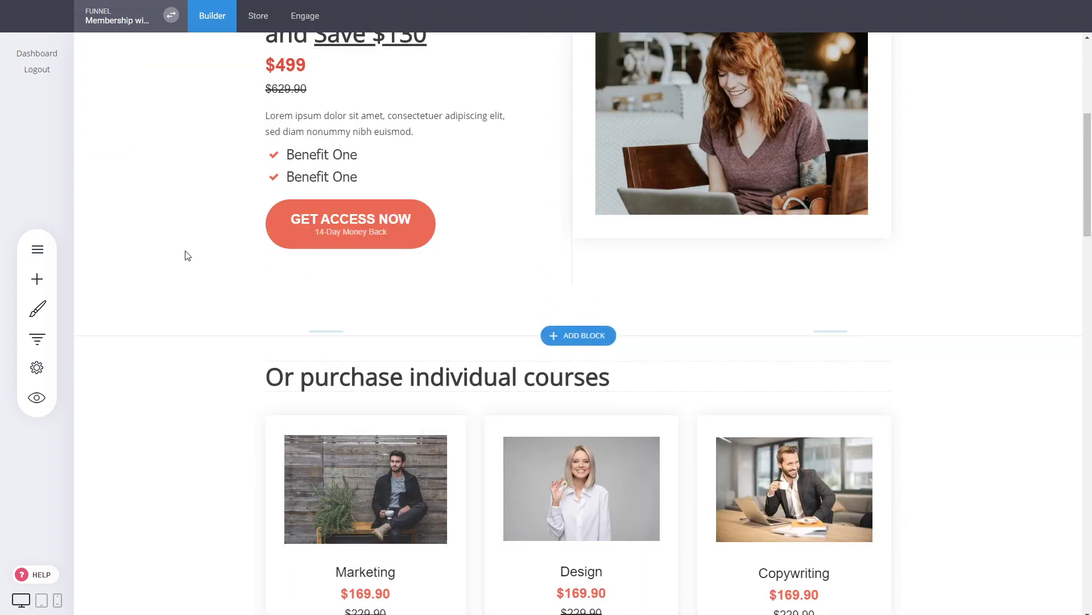
scroll(183, 251, "up", 4)
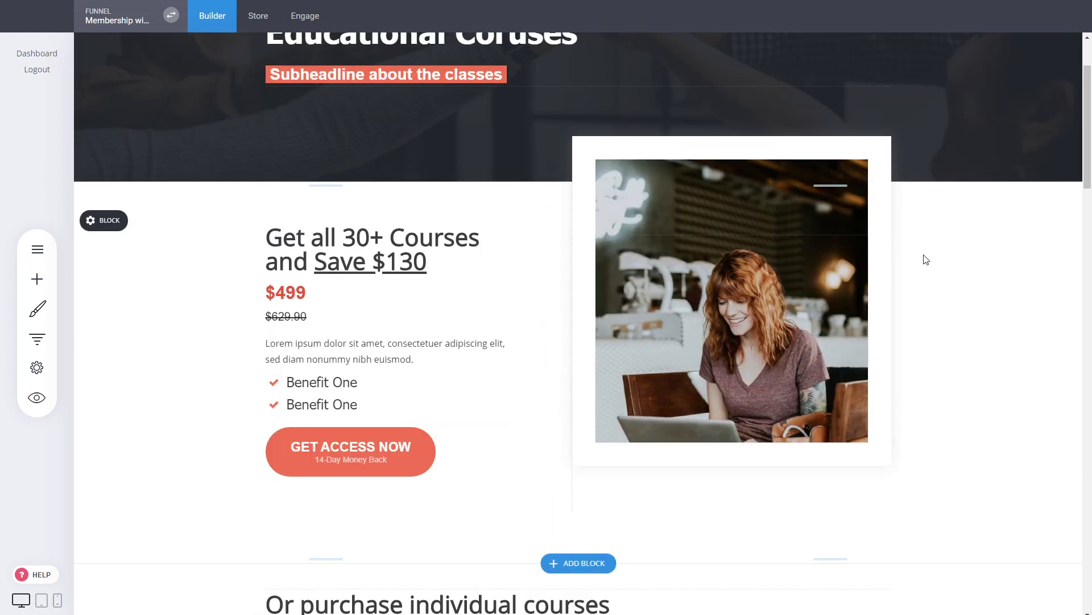
scroll(929, 260, "down", 5)
scroll(929, 259, "down", 3)
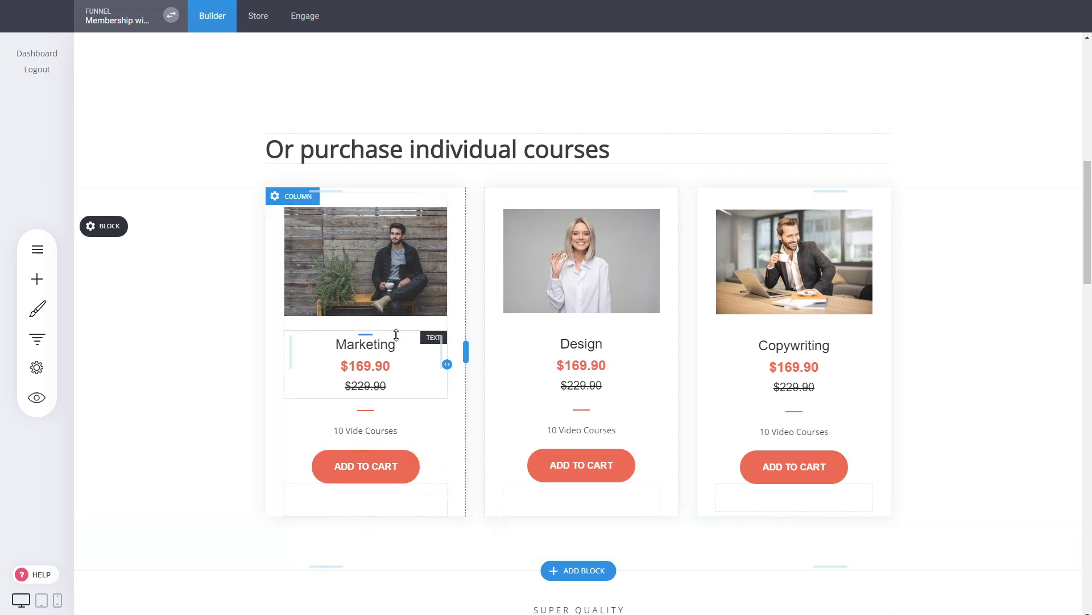
- Change the Design card's course count text to '1 Video' and save
left_click(613, 431)
key("ctrl+a")
type("1")
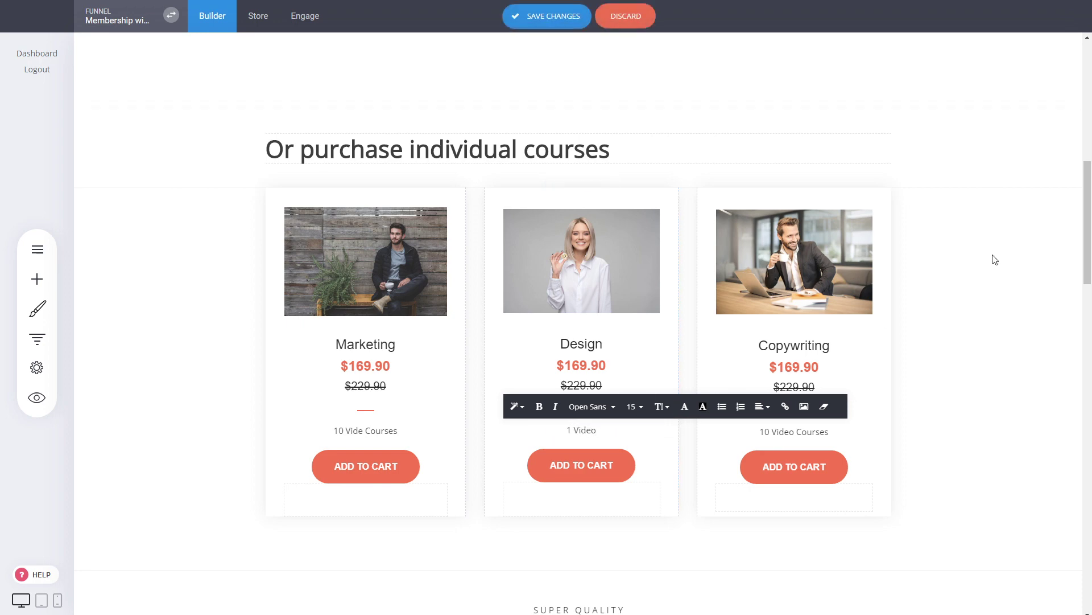
left_click(568, 16)
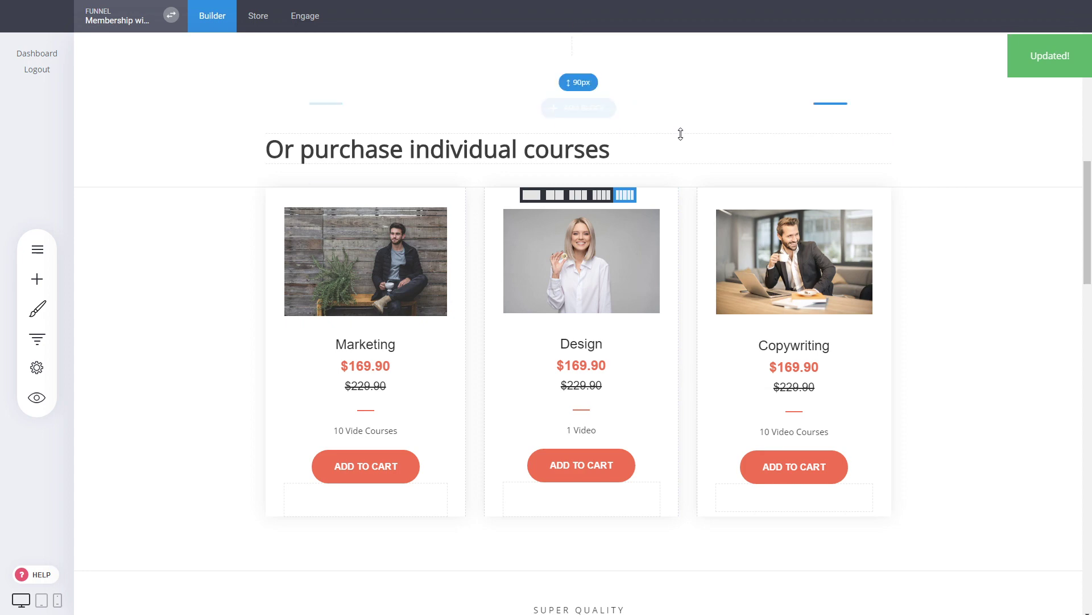
- Correct the Marketing card's '10 Vide Courses' to '10 Video Courses'
scroll(958, 311, "down", 3)
scroll(958, 312, "up", 4)
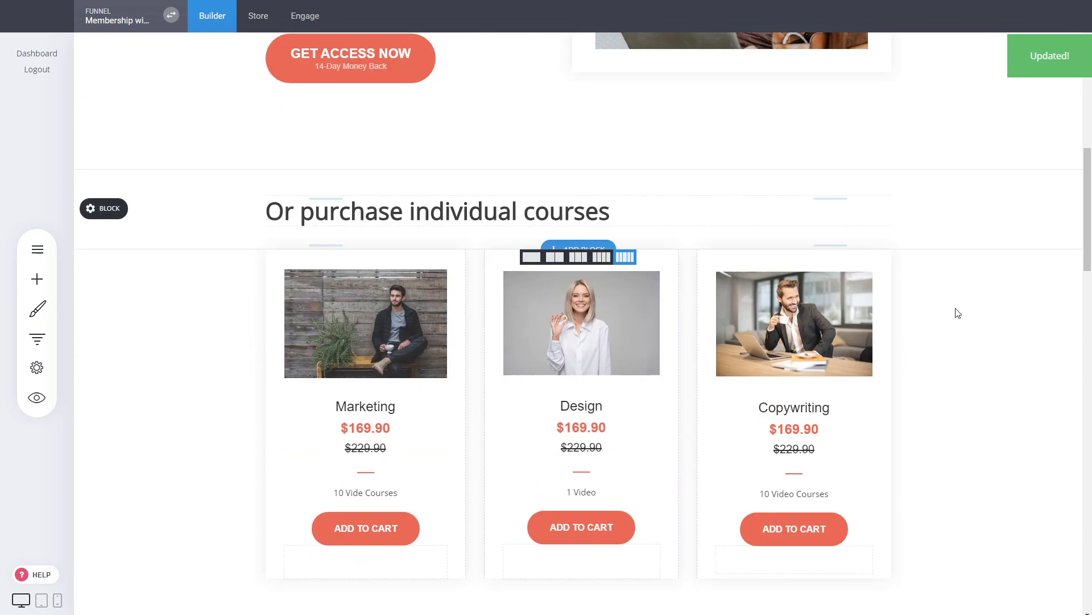
scroll(959, 313, "down", 2)
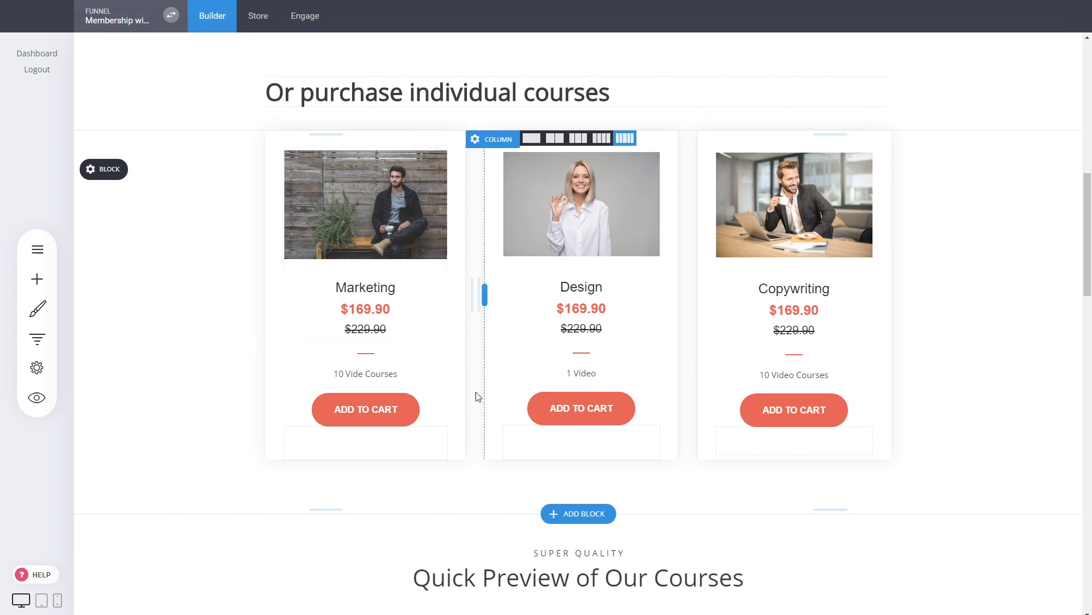
left_click(361, 374)
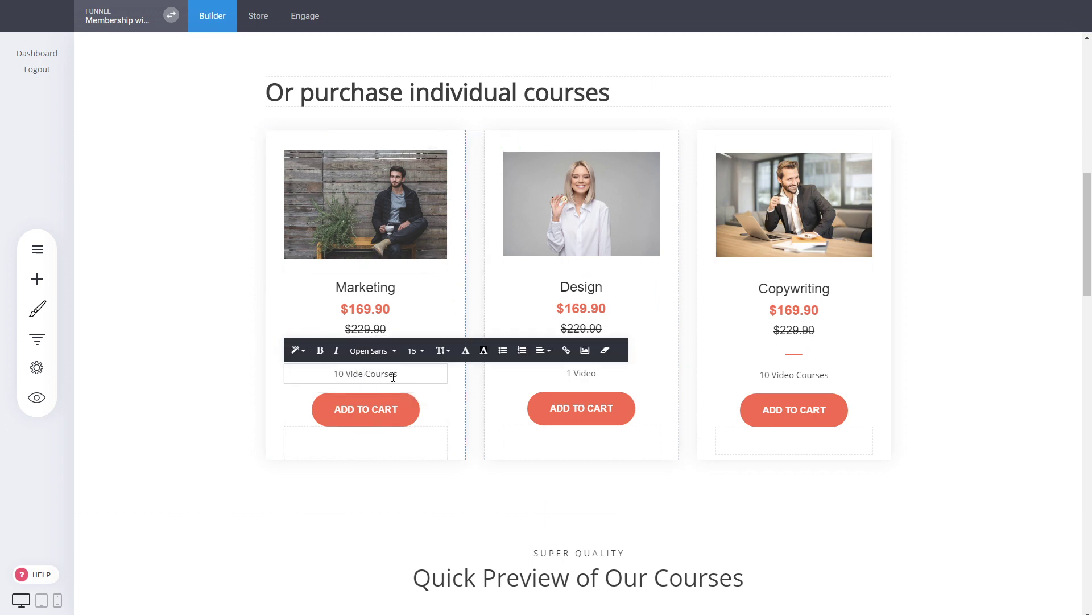
type("o")
left_click(966, 325)
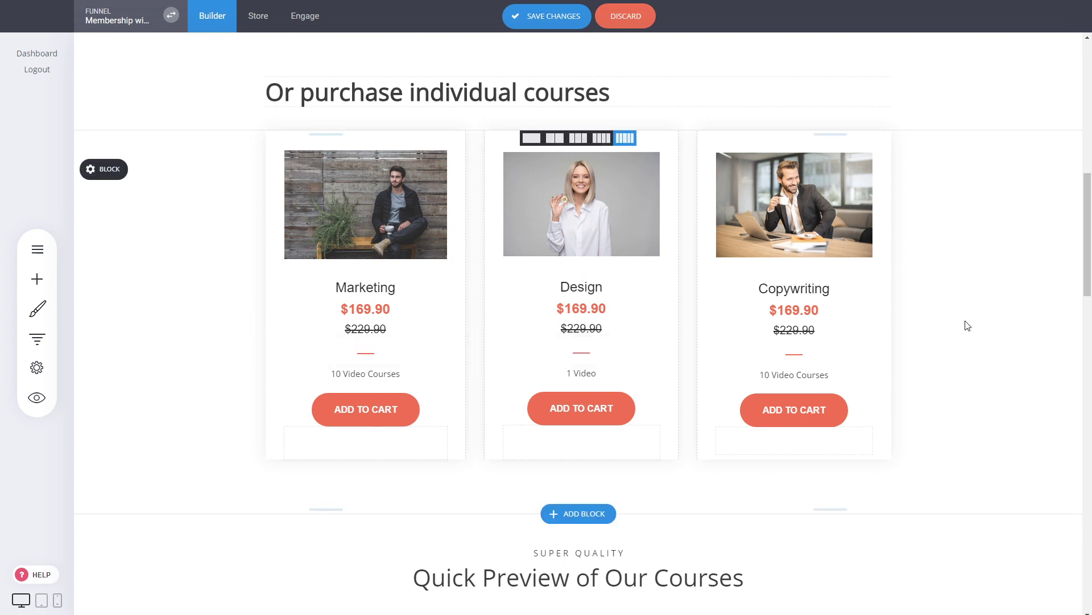
- Add a section label step named 'Markerting Videos' to the funnel
left_click(39, 344)
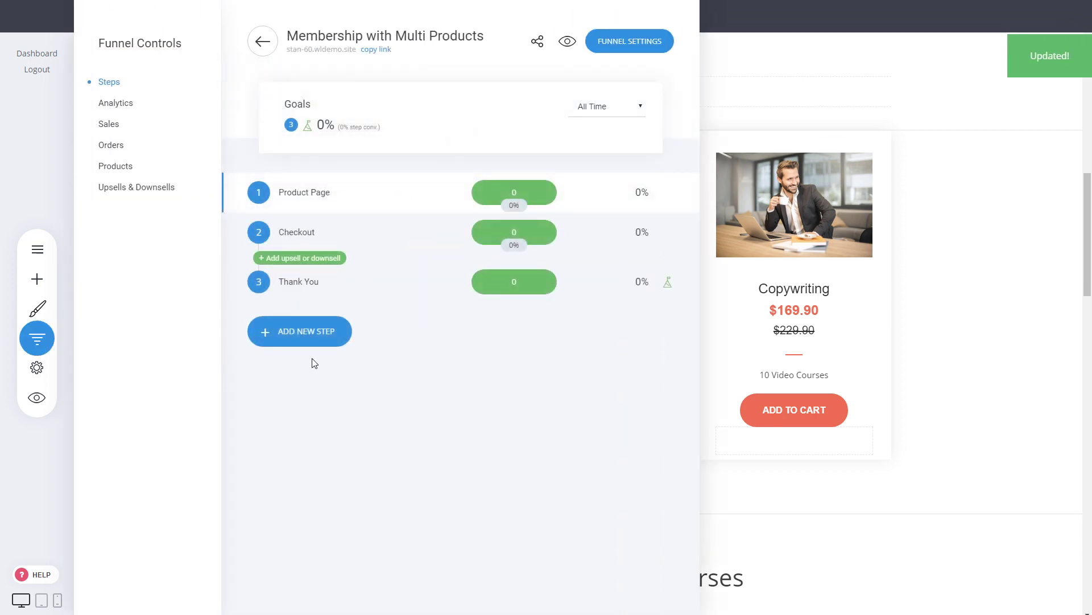
left_click(301, 337)
left_click(601, 329)
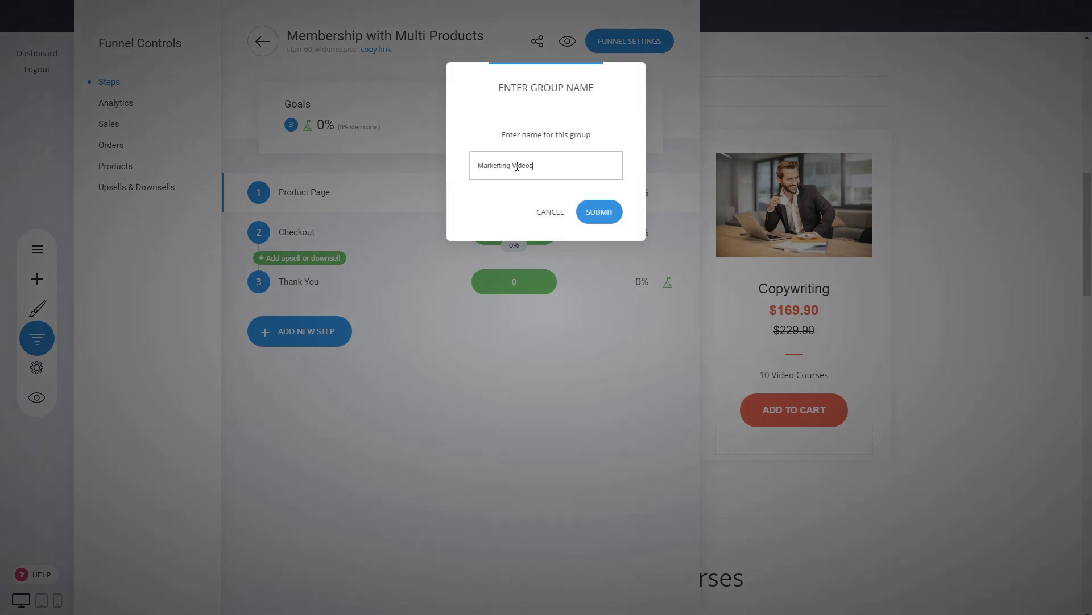
left_click(600, 212)
- Add a page named 'Marketing Course 1' from a Membership / Course template
left_click(320, 367)
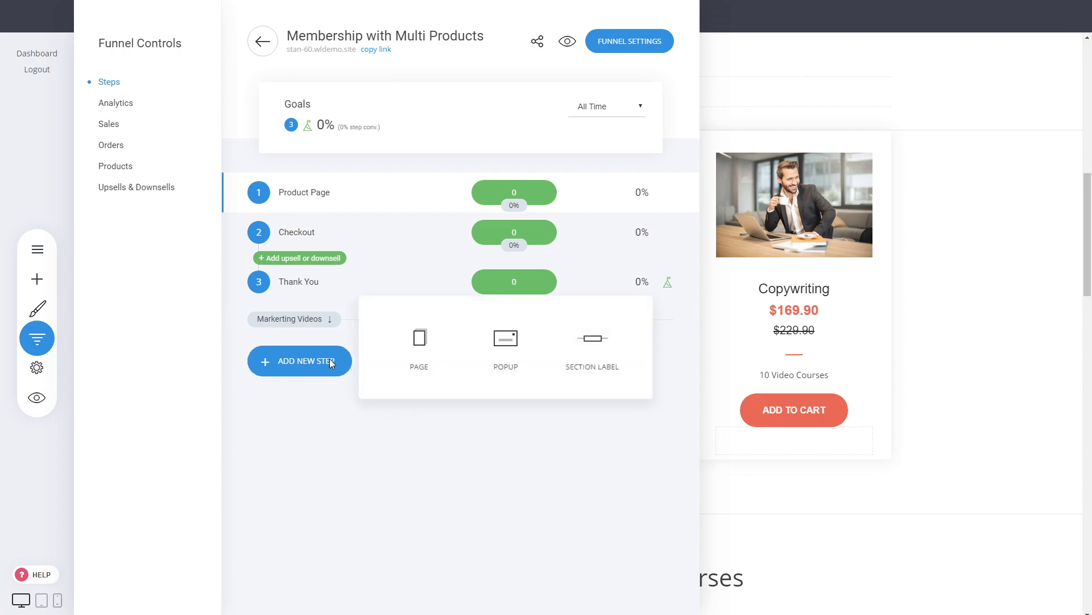
left_click(418, 372)
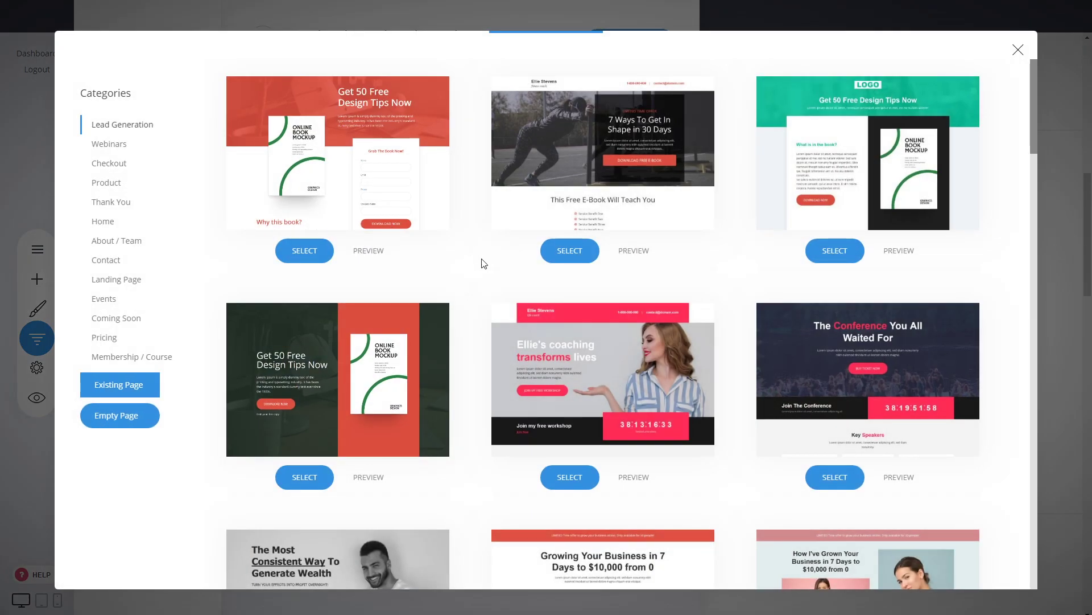
left_click(111, 363)
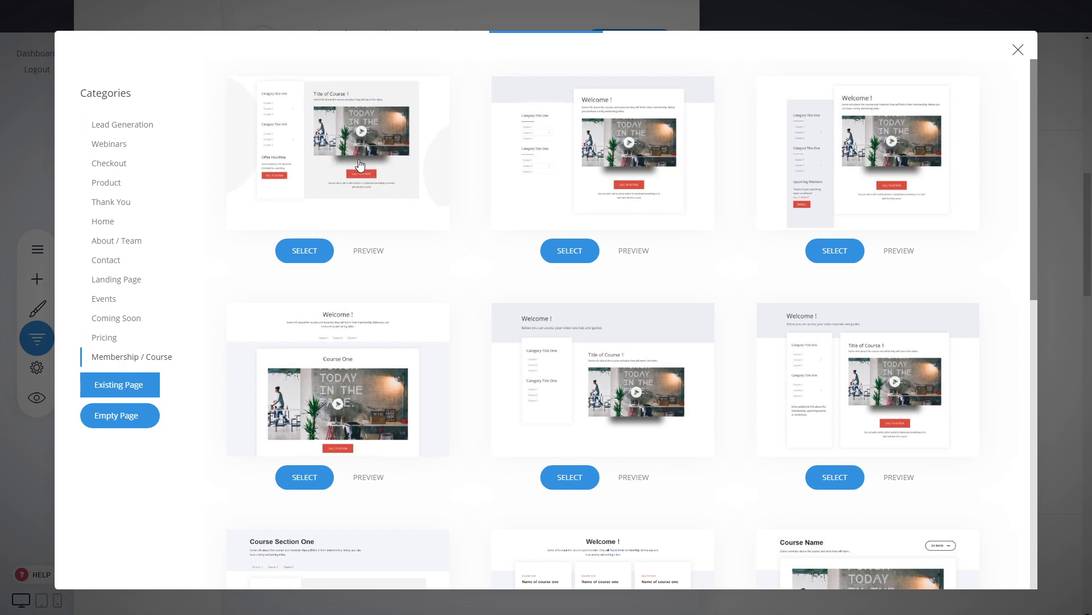
left_click(304, 250)
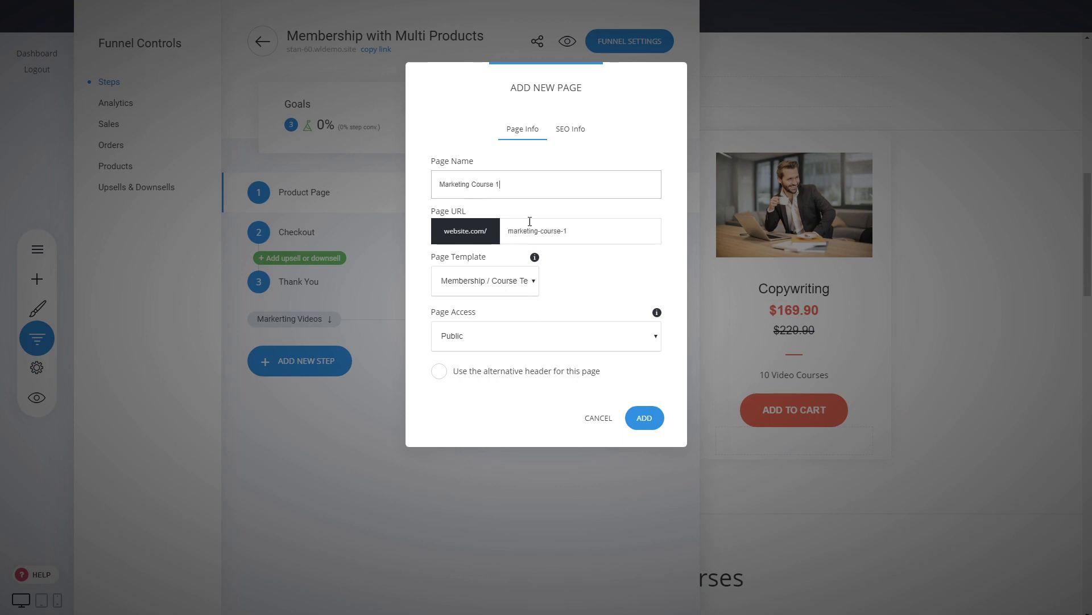
left_click(643, 418)
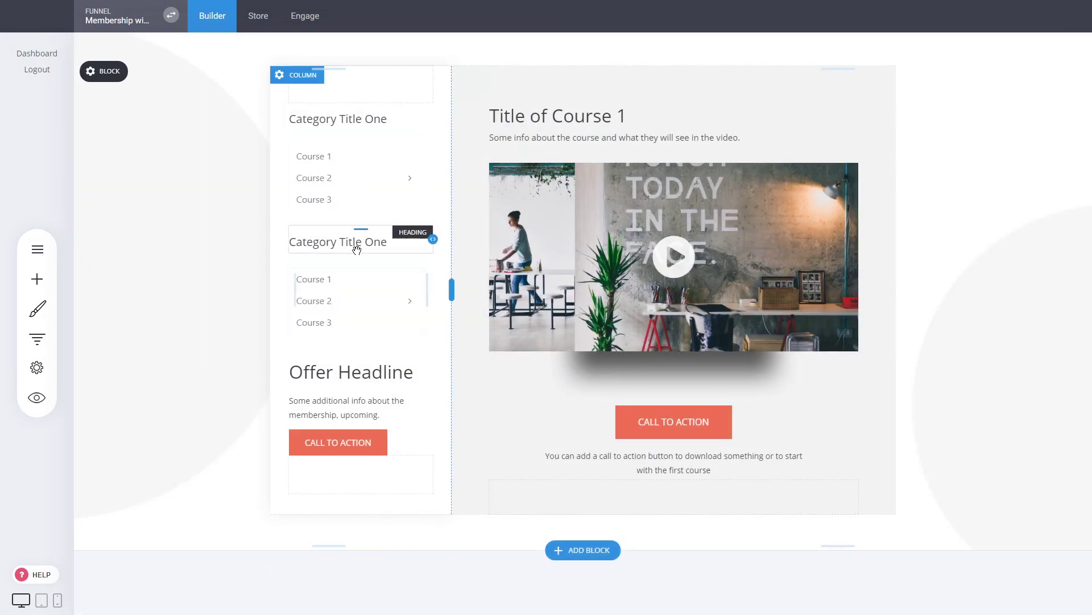
- Delete the duplicate Category Title One heading and course menu, then save the page
left_click(345, 241)
key("Delete")
key("Return")
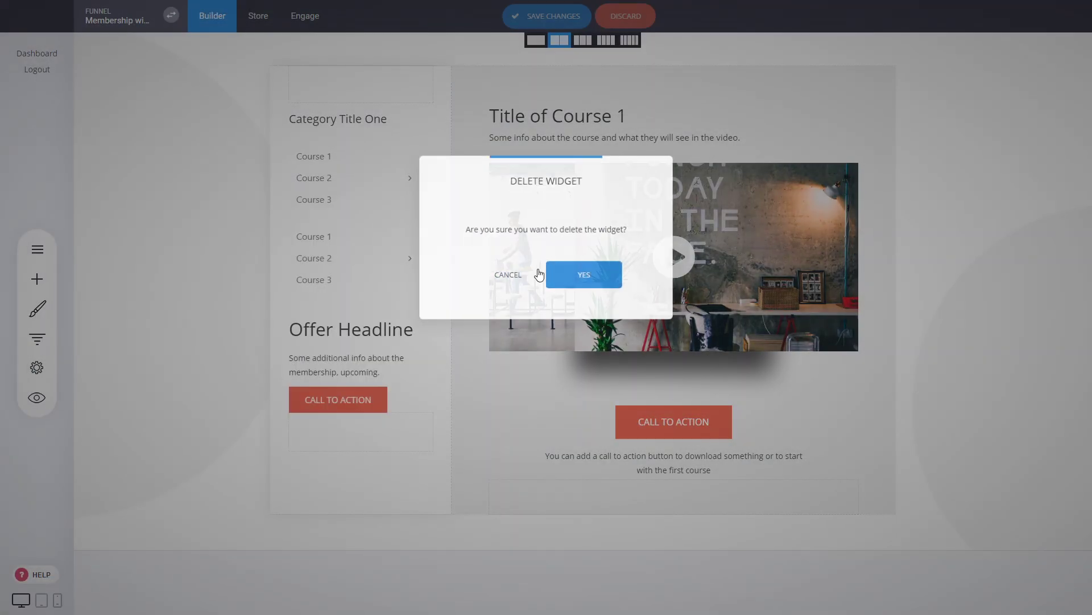
left_click(462, 209)
left_click(576, 272)
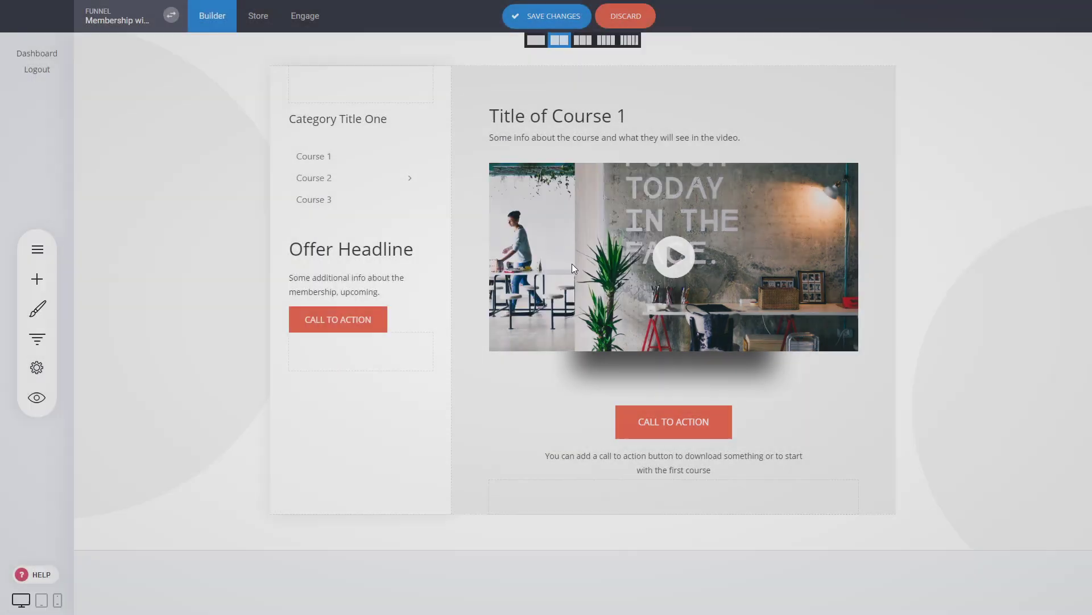
left_click(354, 183)
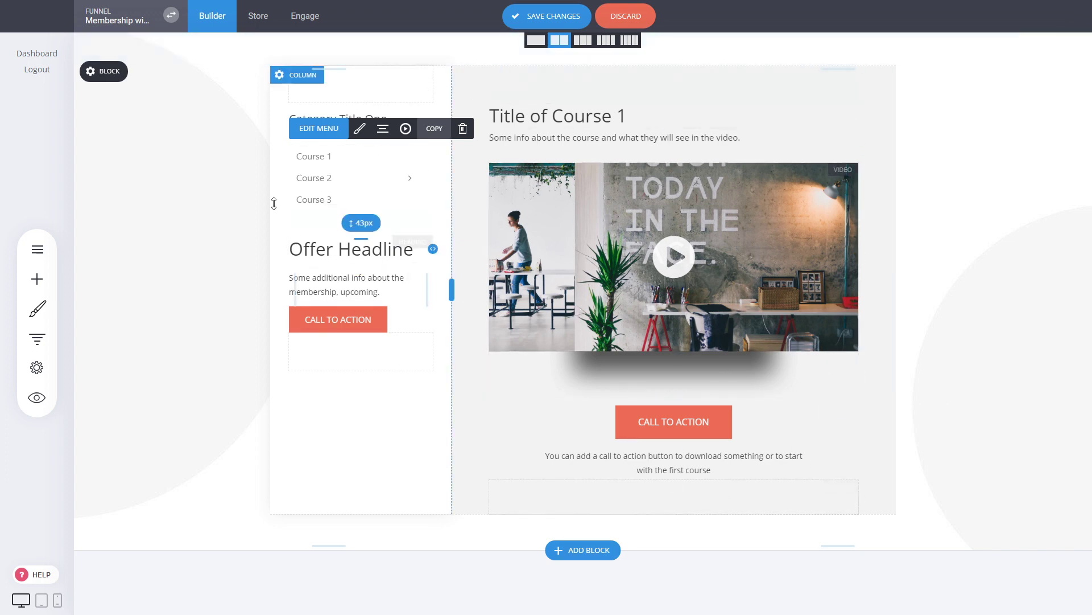
left_click(567, 25)
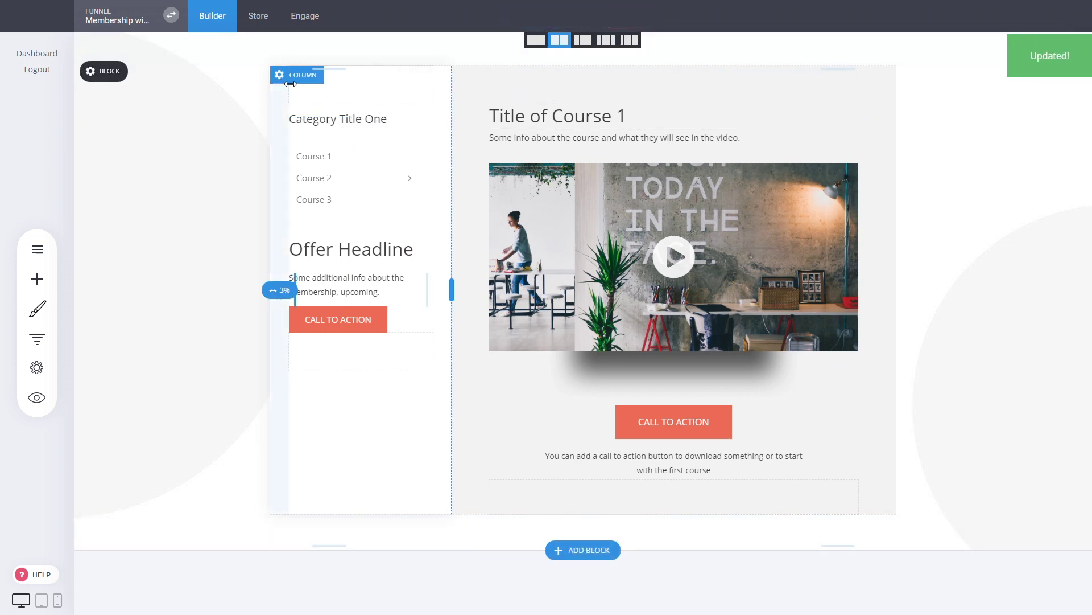
- Make the left column a global column saved as 'Marketing Navigation' and save
left_click(301, 77)
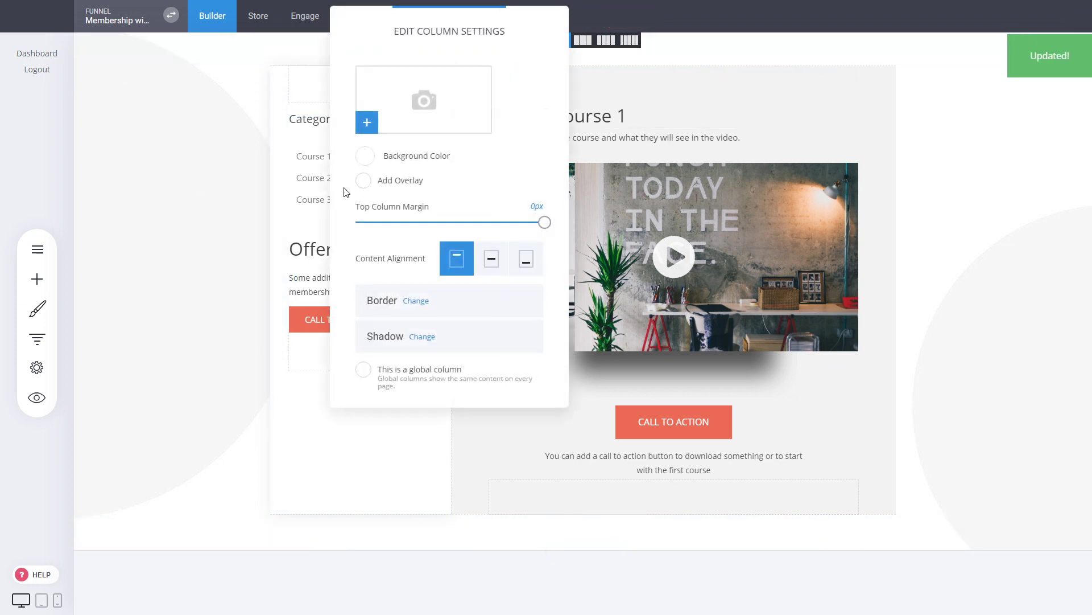
left_click(396, 374)
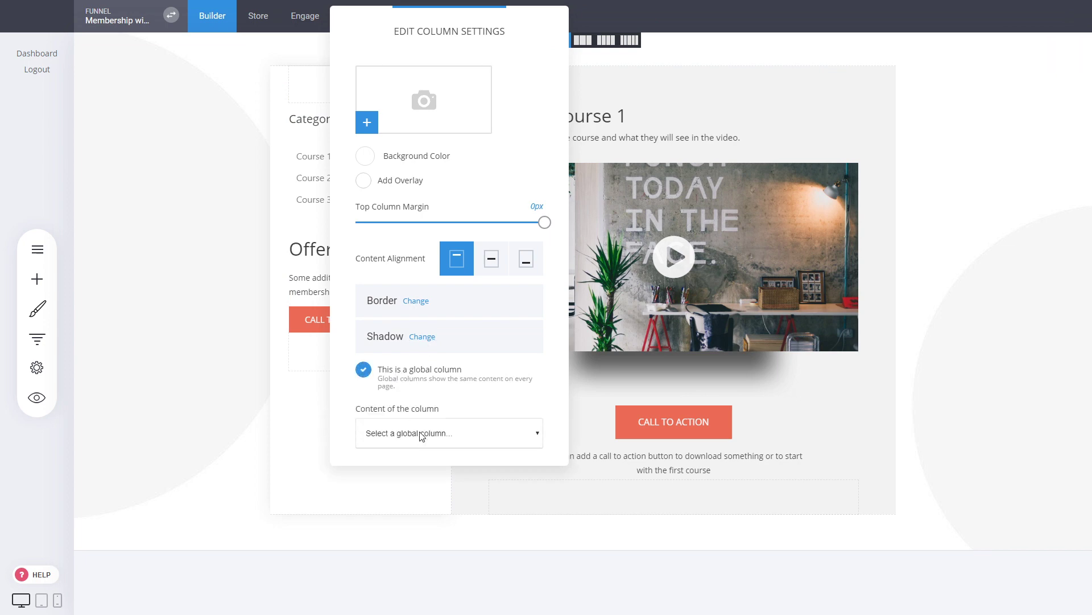
left_click(404, 457)
type("Marke")
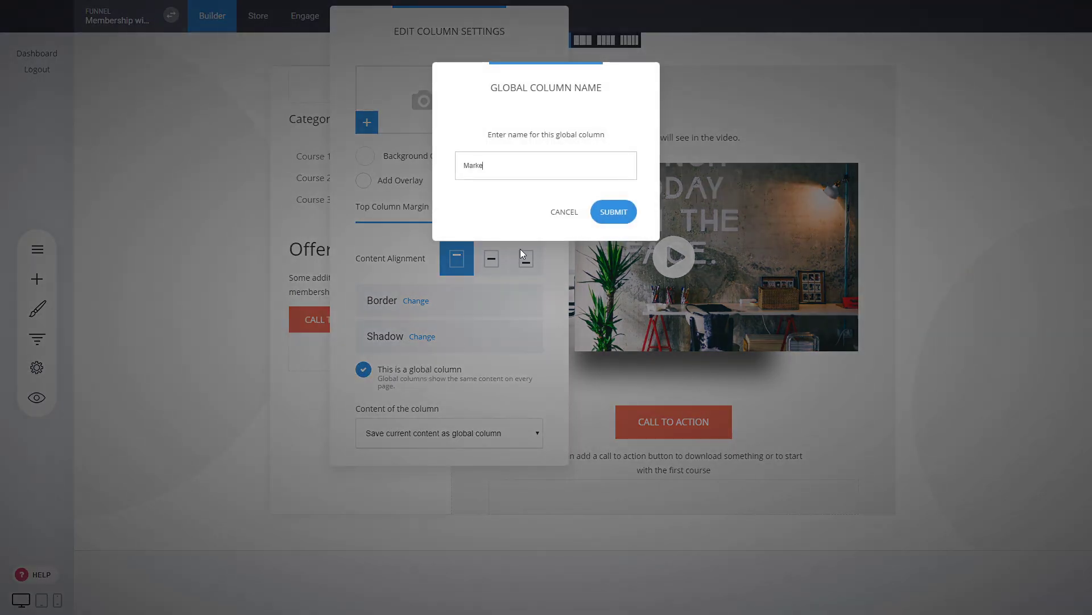
type("ting Navigation")
left_click(612, 212)
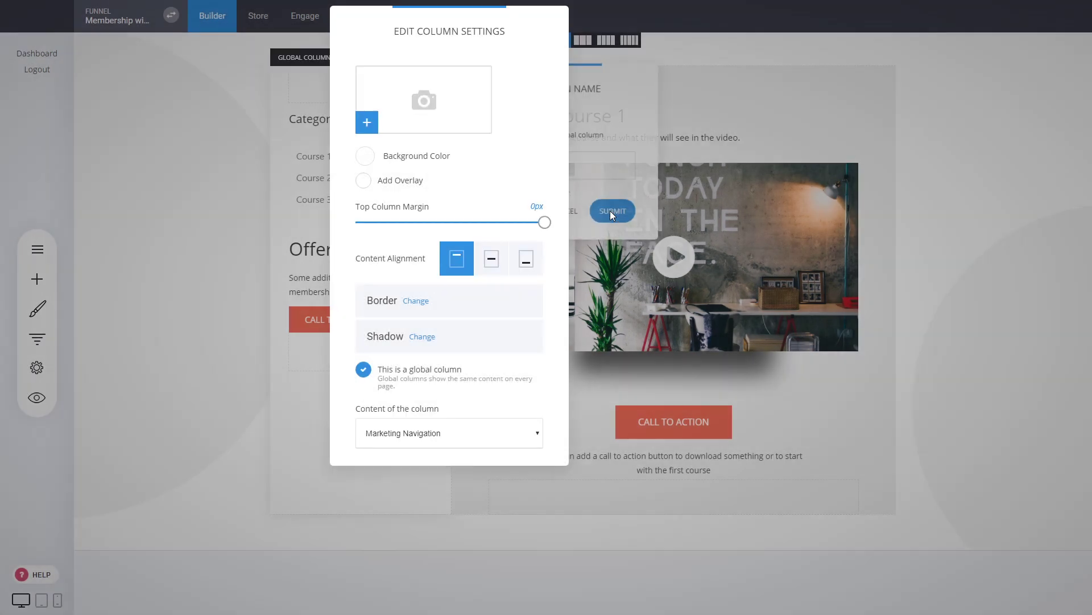
left_click(873, 226)
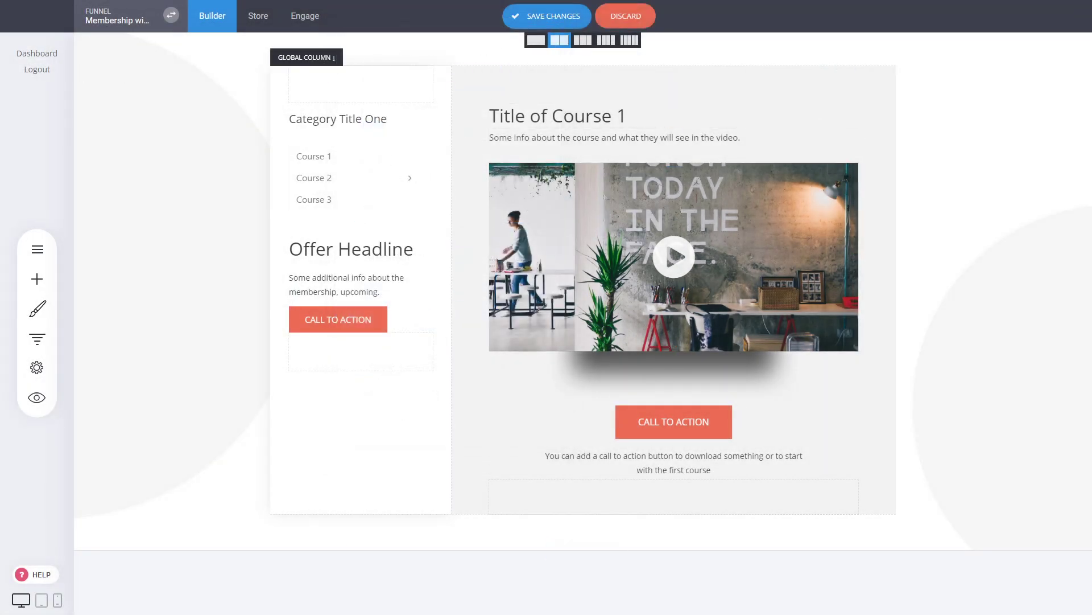
left_click(561, 26)
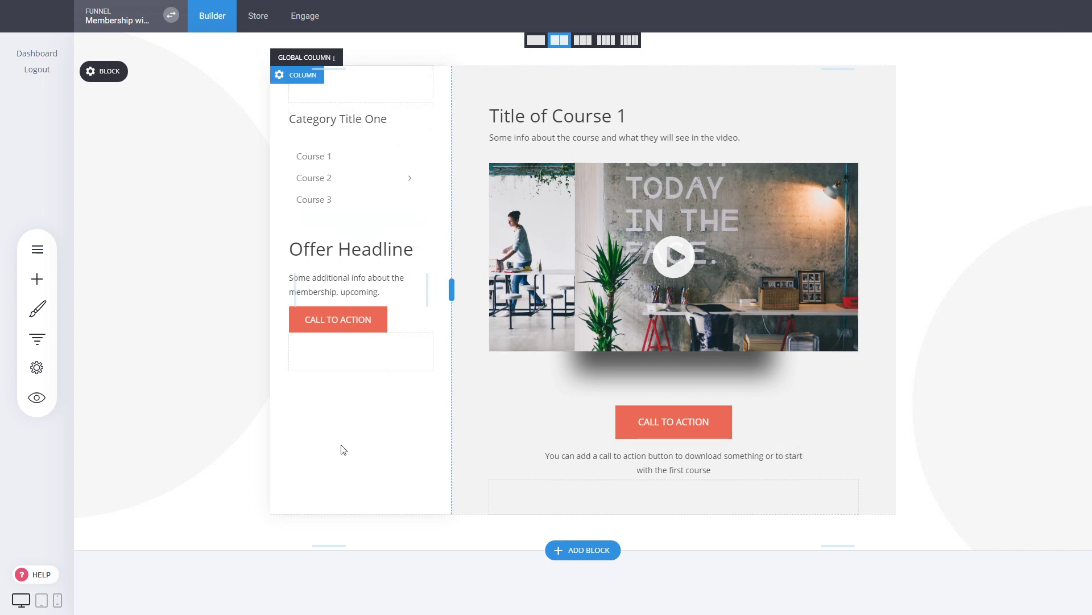
- Duplicate the Marketing Course 1 step in the funnel steps list
left_click(44, 350)
left_click(681, 352)
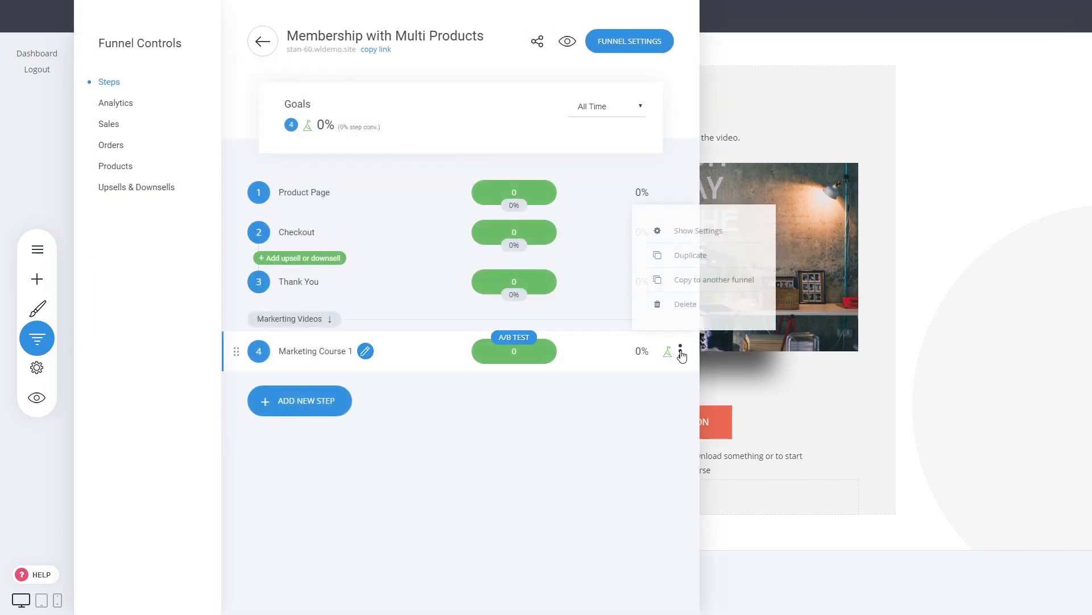
left_click(690, 255)
left_click(592, 278)
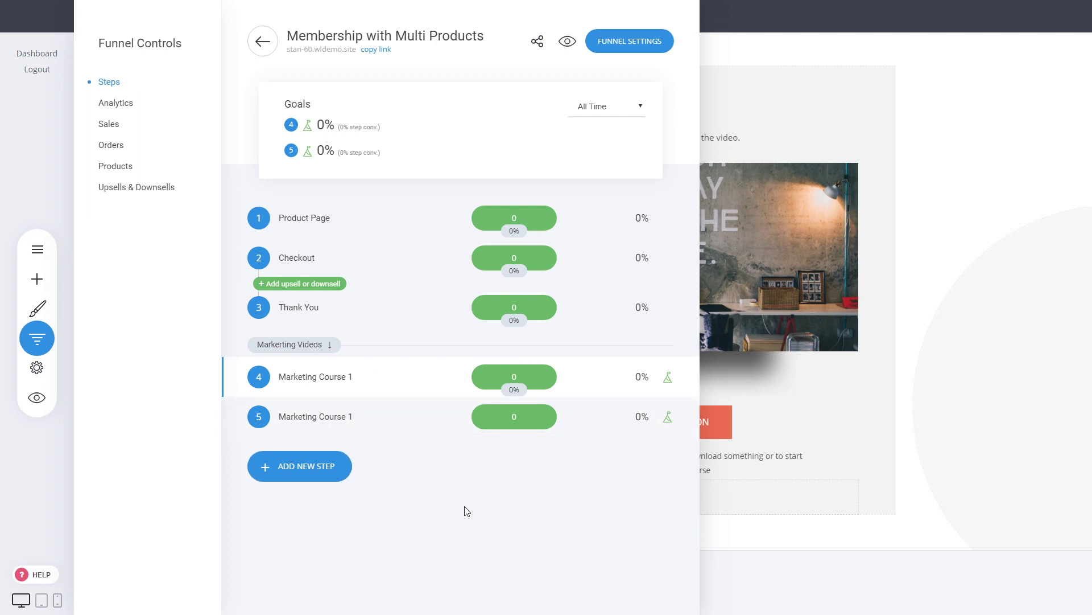
- Add a page named 'Design' using the Membership / Course 'Course Name' template
left_click(337, 468)
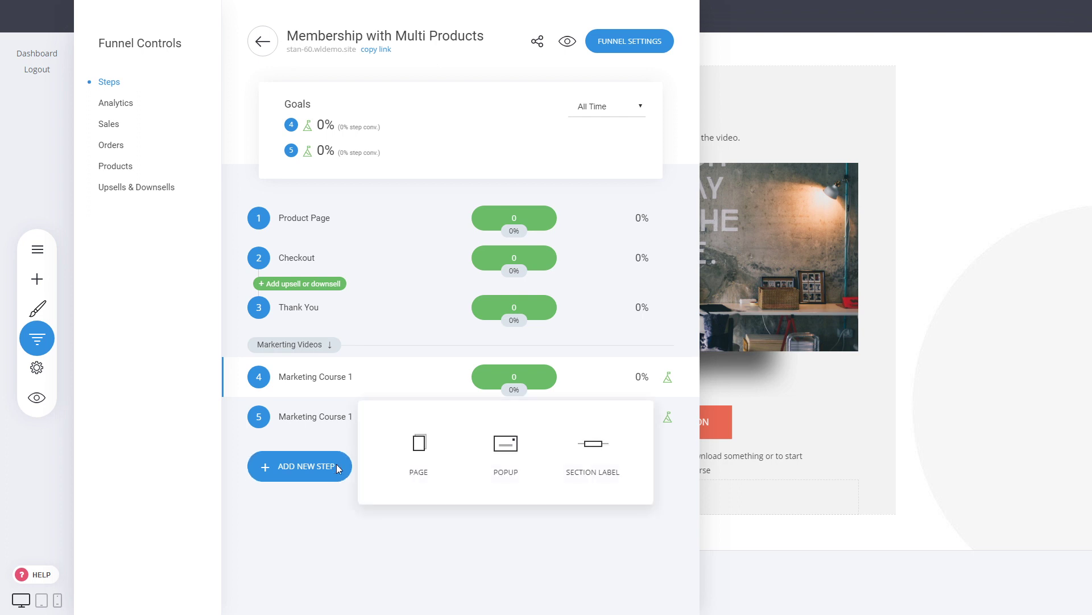
left_click(419, 457)
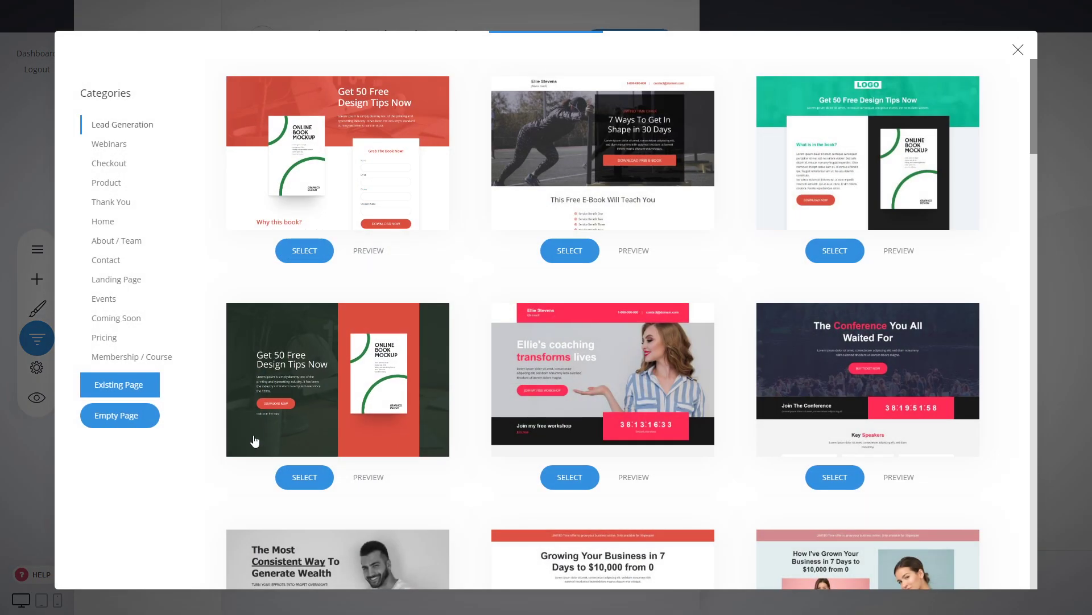
left_click(108, 357)
scroll(732, 265, "down", 10)
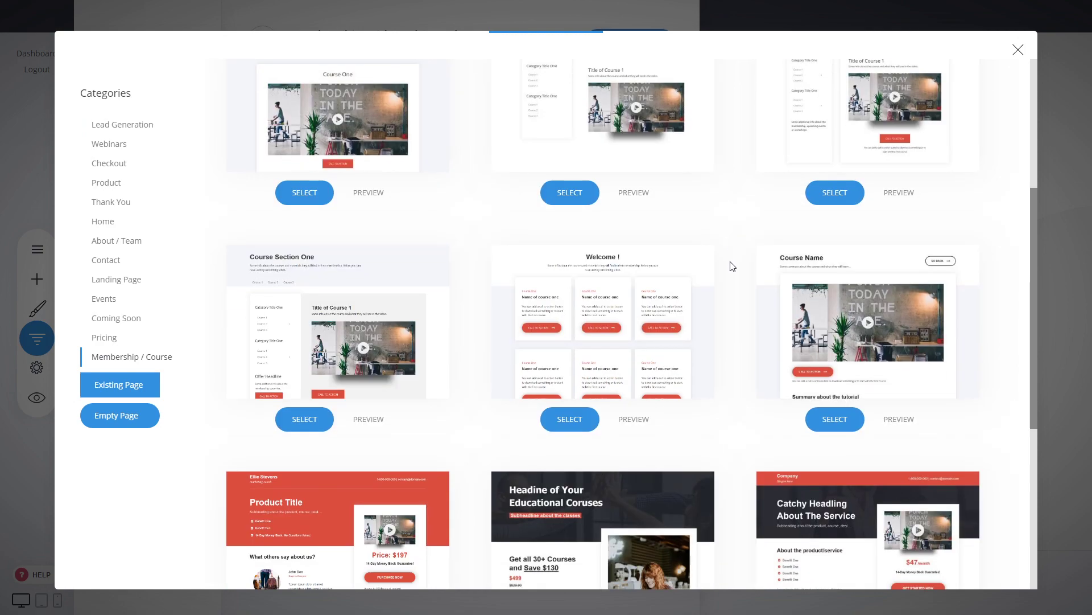
scroll(732, 265, "up", 5)
left_click(891, 310)
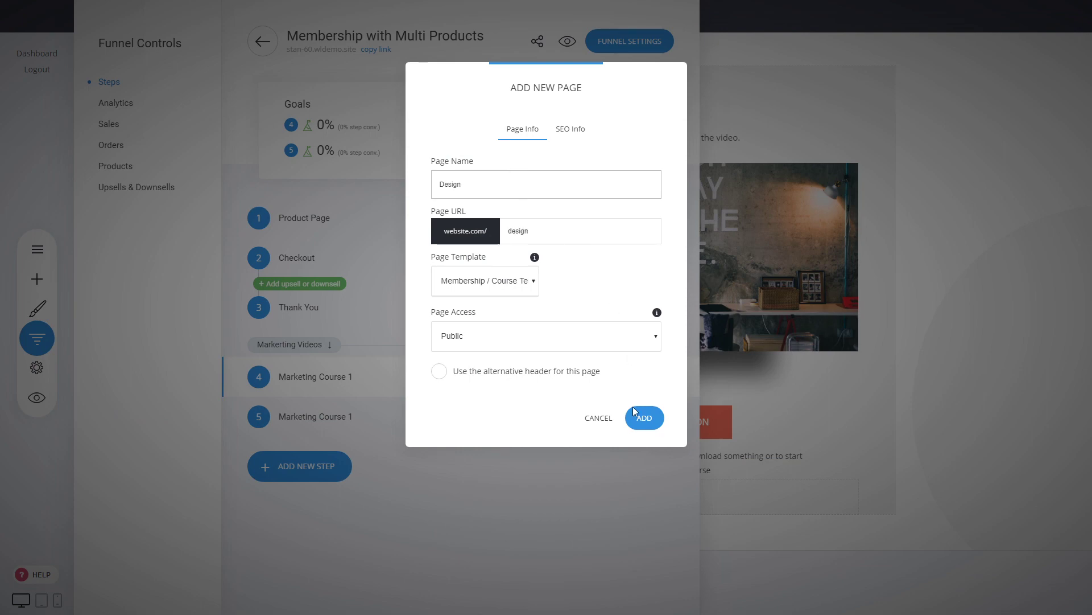
left_click(643, 418)
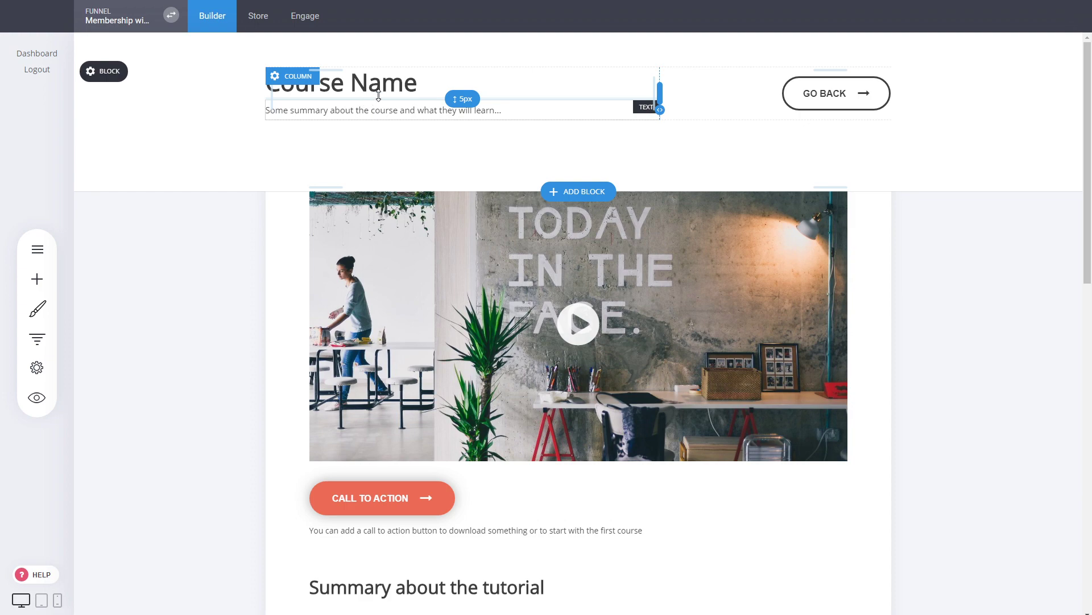
scroll(285, 155, "down", 3)
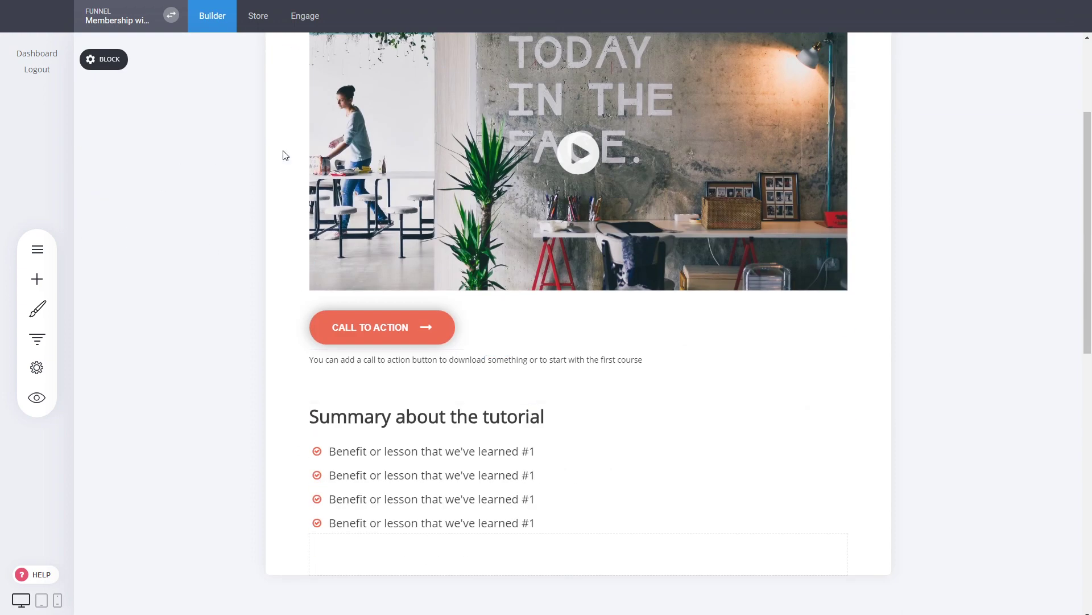
- Replace the Course Name heading with 'Design Course' and save the page
scroll(286, 155, "up", 3)
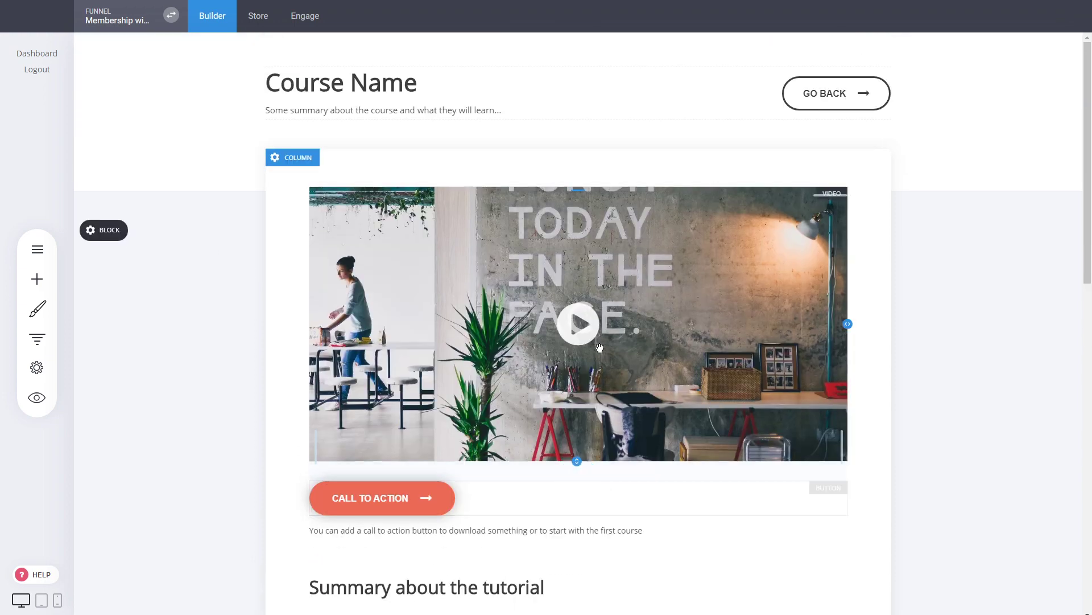
triple_click(401, 86)
type("Design Course")
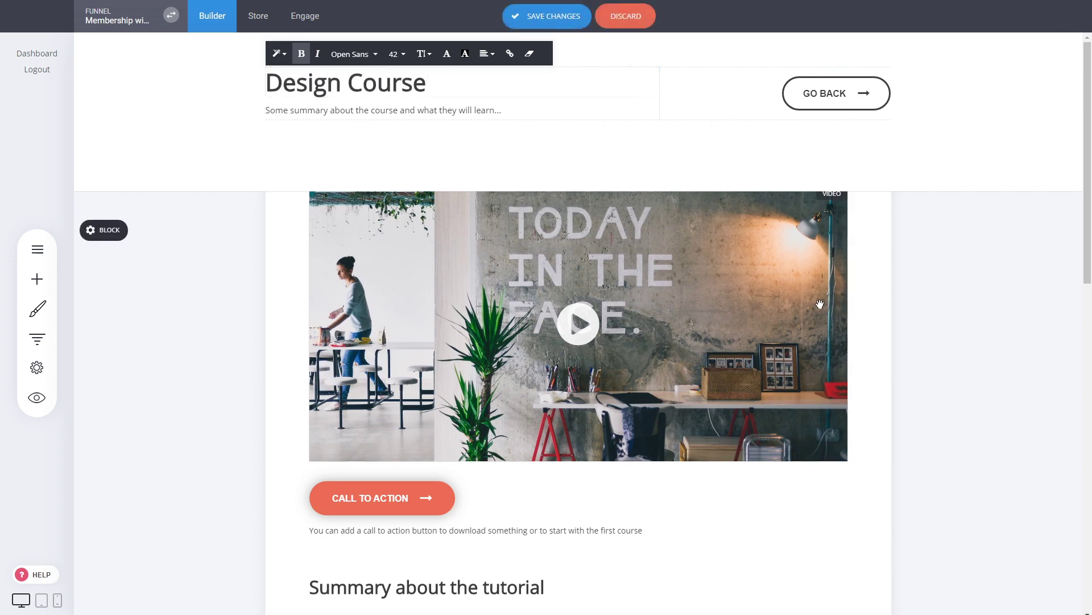
left_click(554, 17)
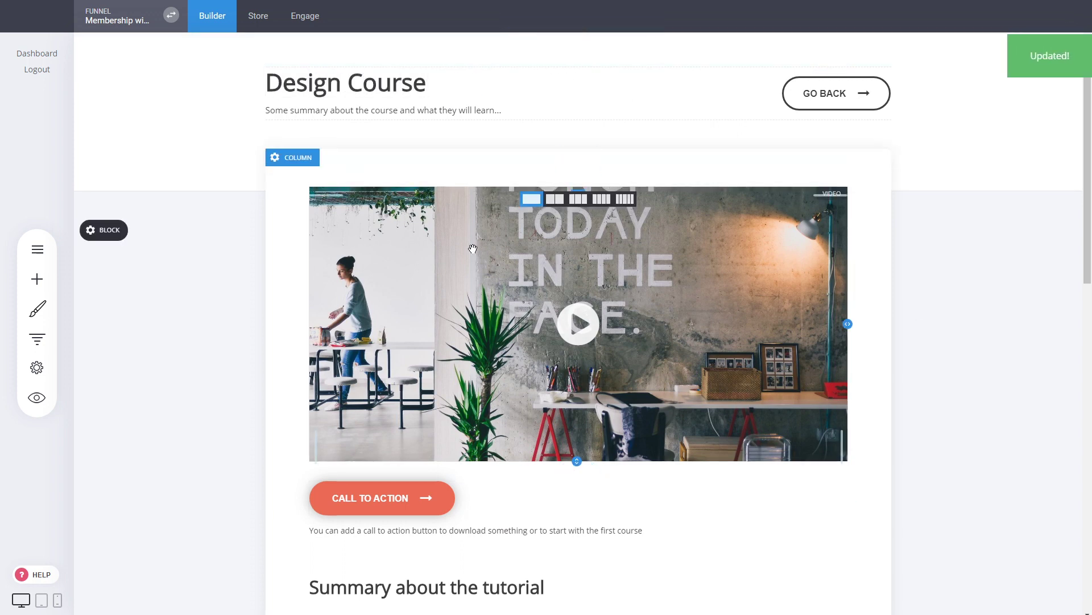
scroll(277, 454, "down", 3)
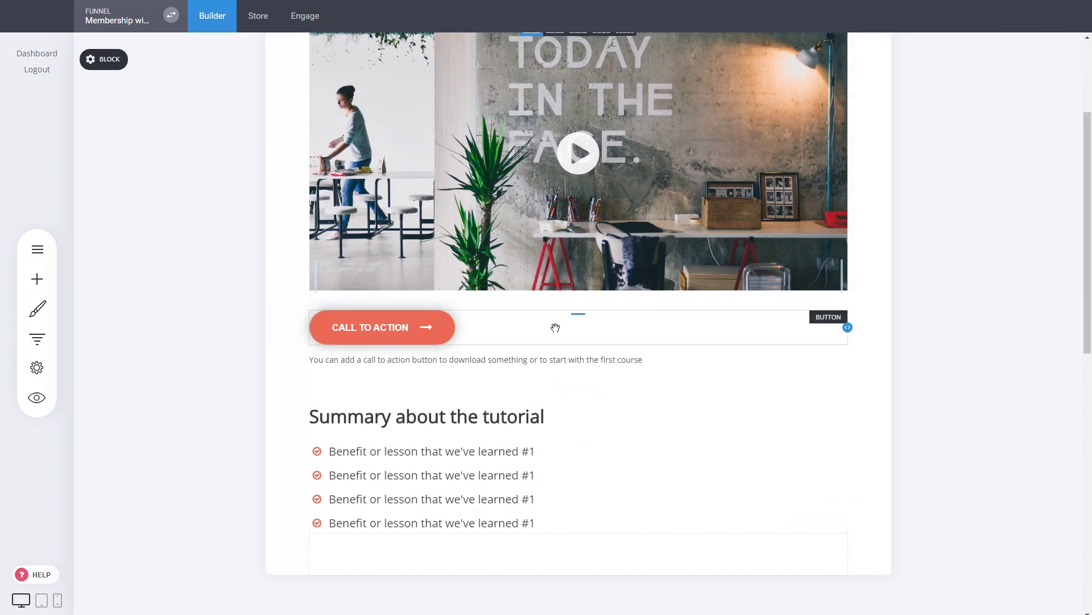
scroll(191, 288, "up", 3)
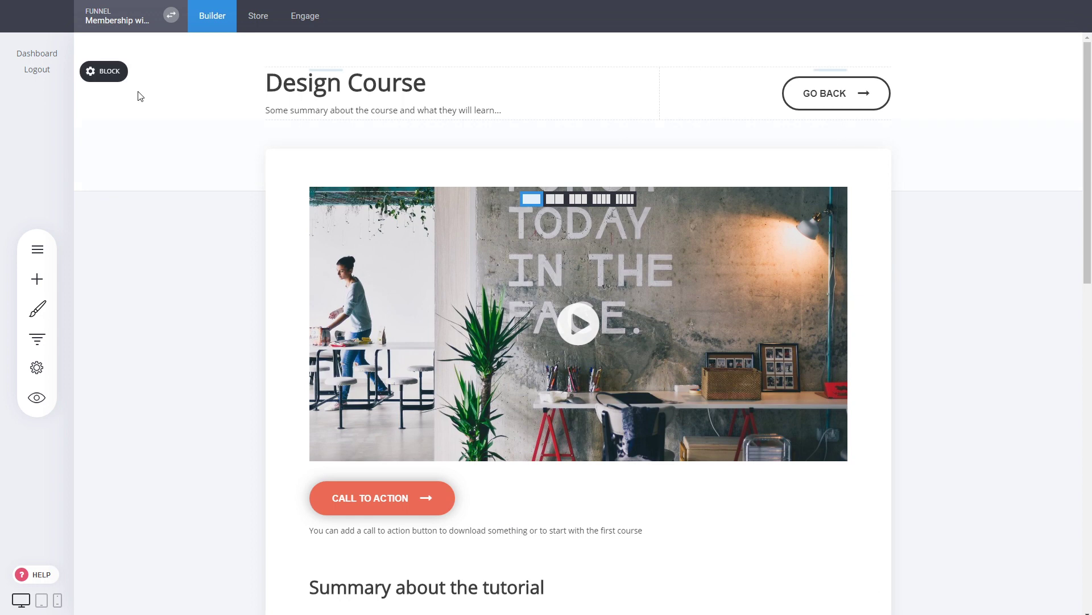
left_click(44, 250)
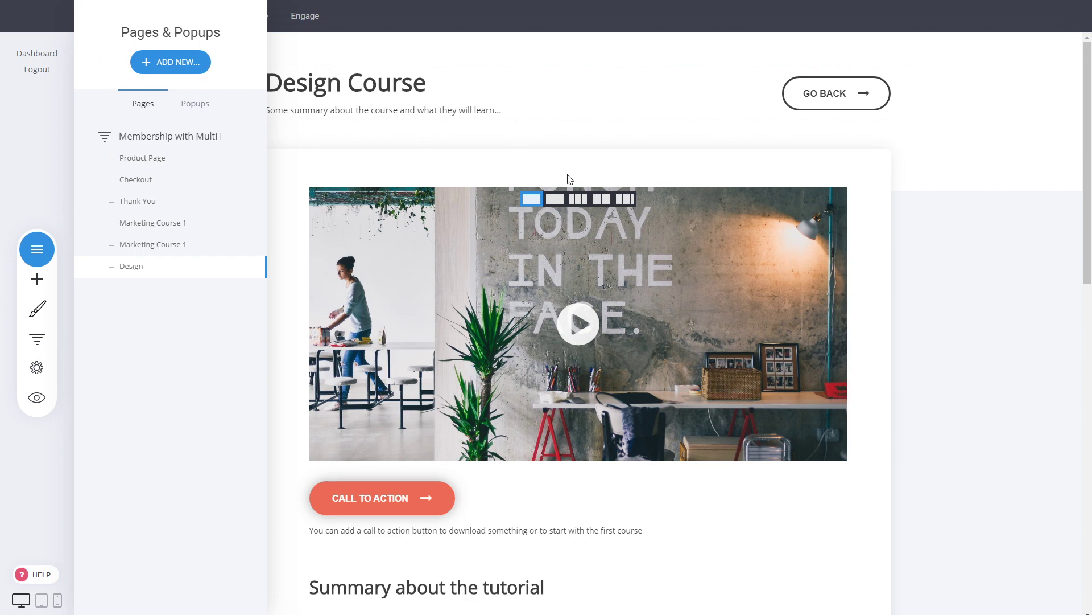
- Check the Product Page step's course cards, then go to the Engage contacts area
left_click(37, 339)
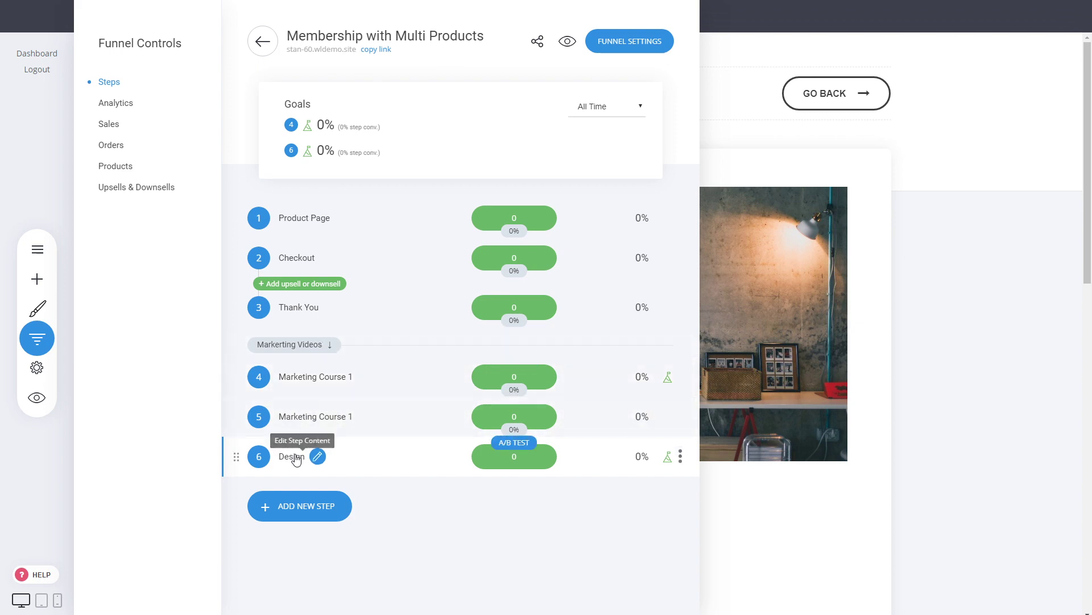
left_click(342, 217)
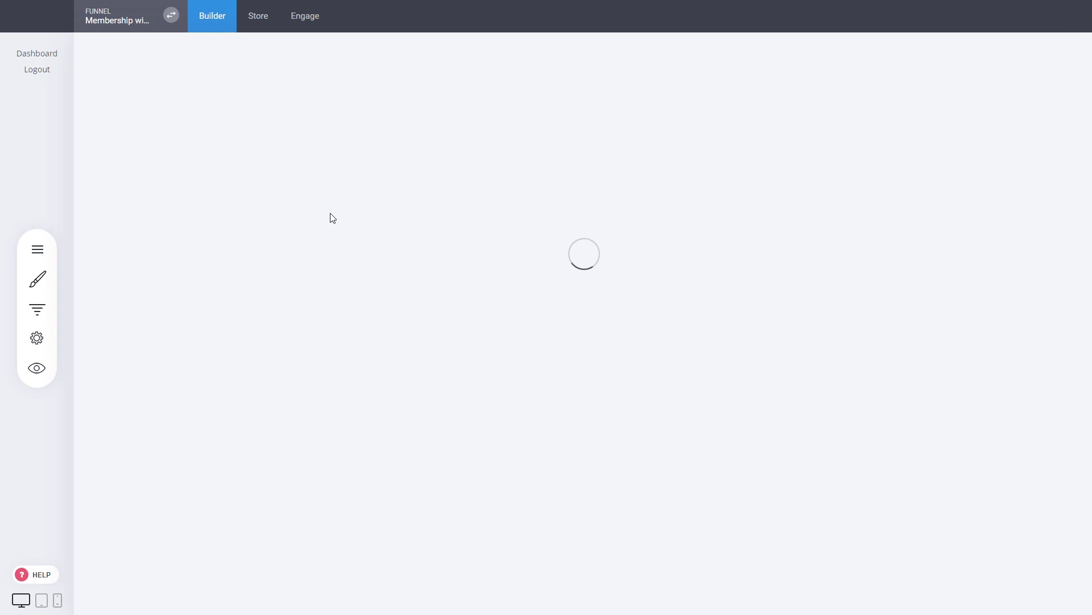
scroll(685, 288, "down", 8)
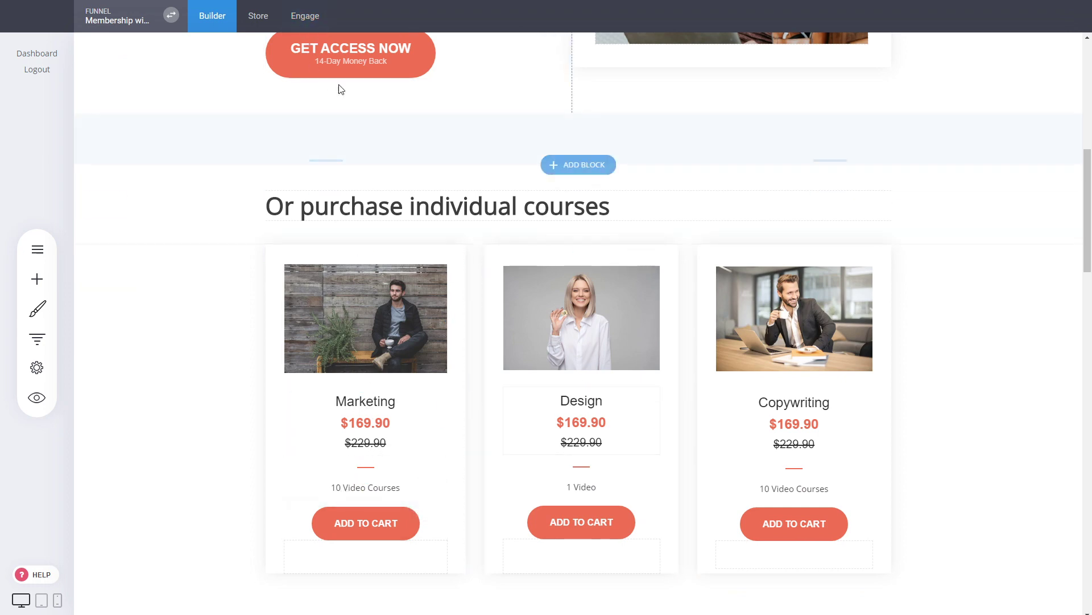
left_click(322, 19)
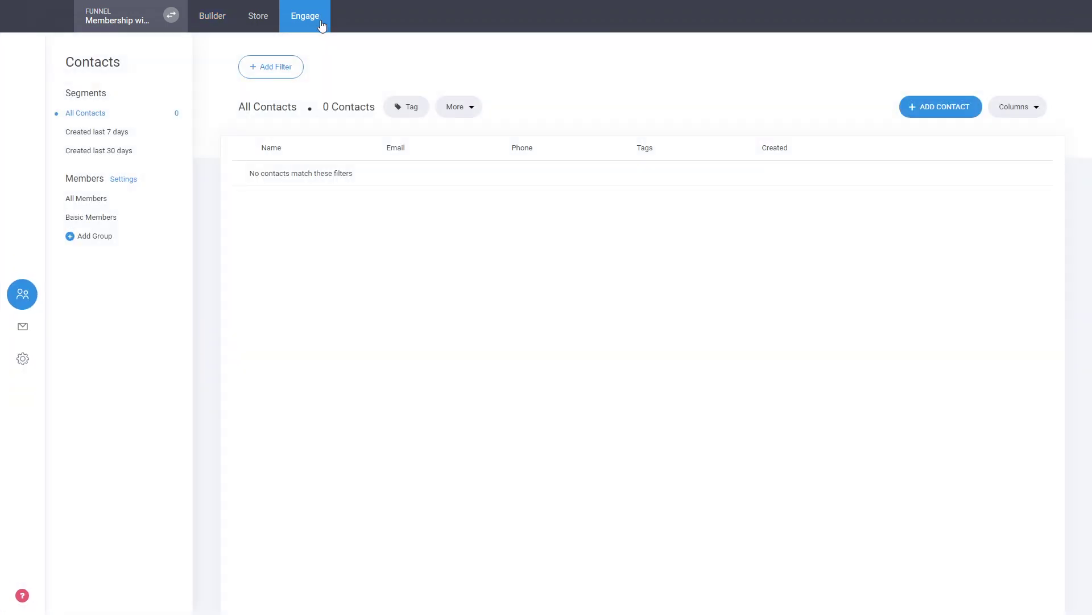
- Add member groups 'Marketing' and 'Design', then open the empty Marketing group
left_click(92, 239)
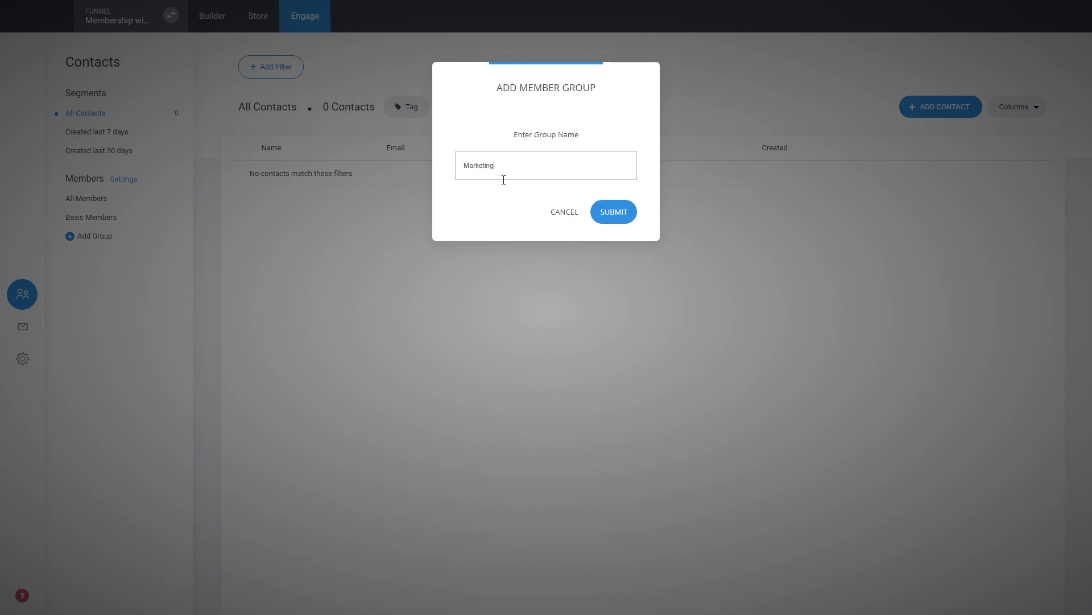
left_click(601, 218)
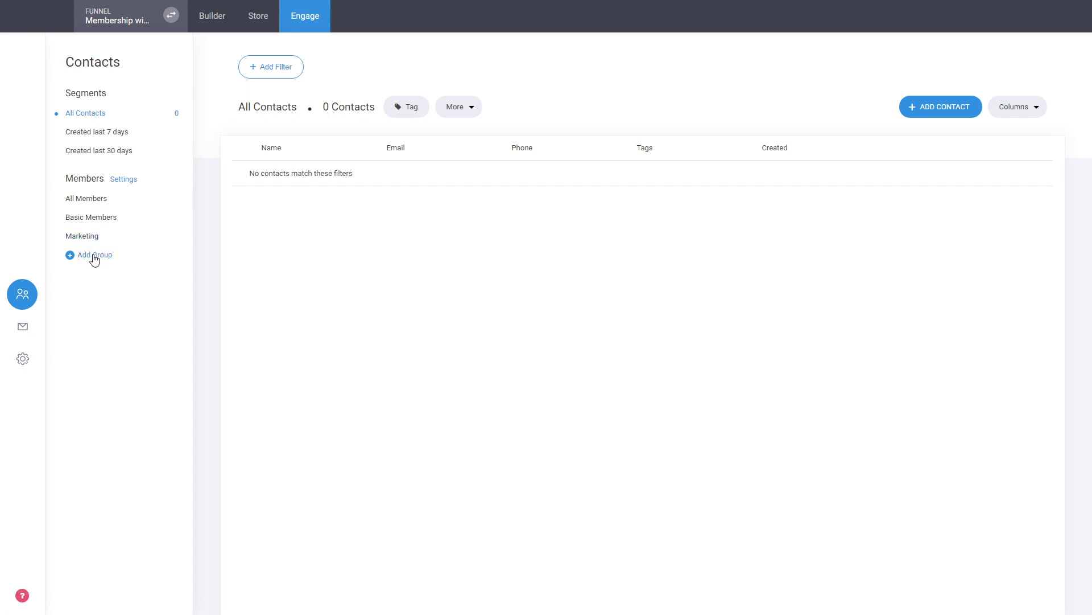
left_click(95, 259)
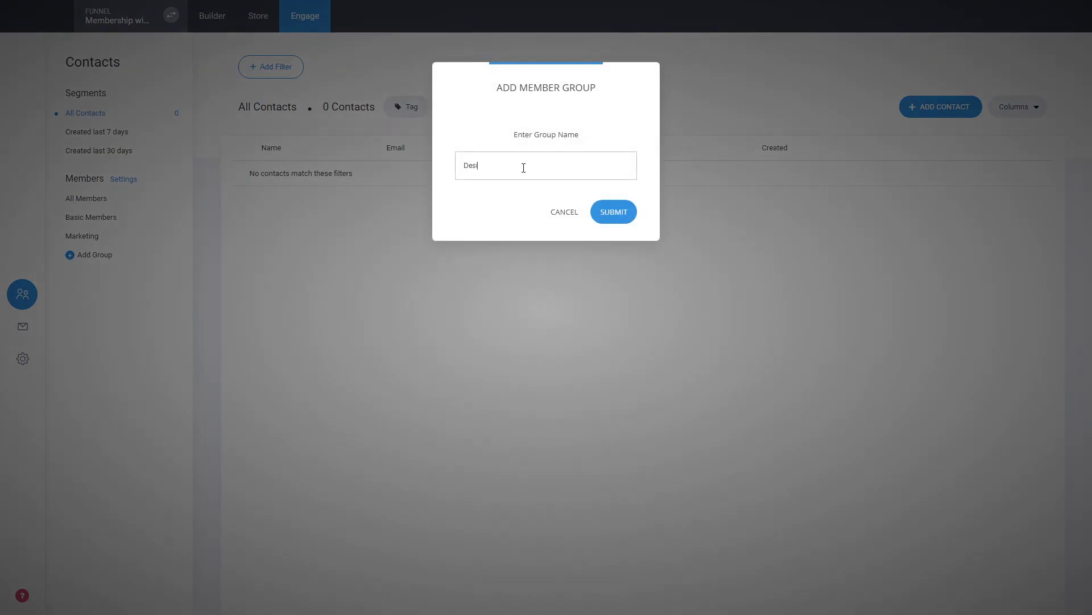
left_click(633, 214)
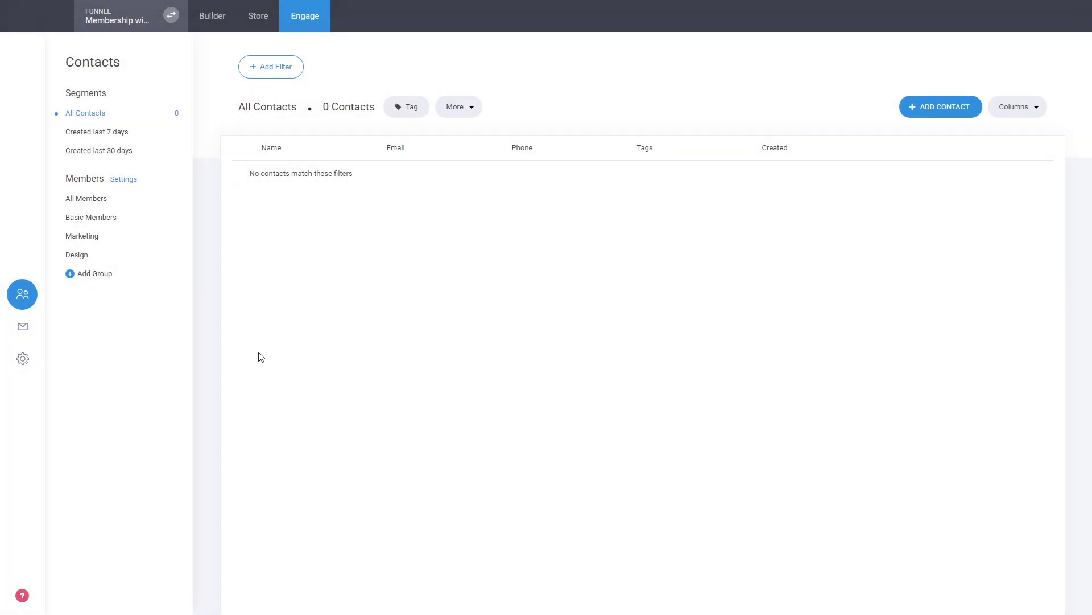
left_click(109, 241)
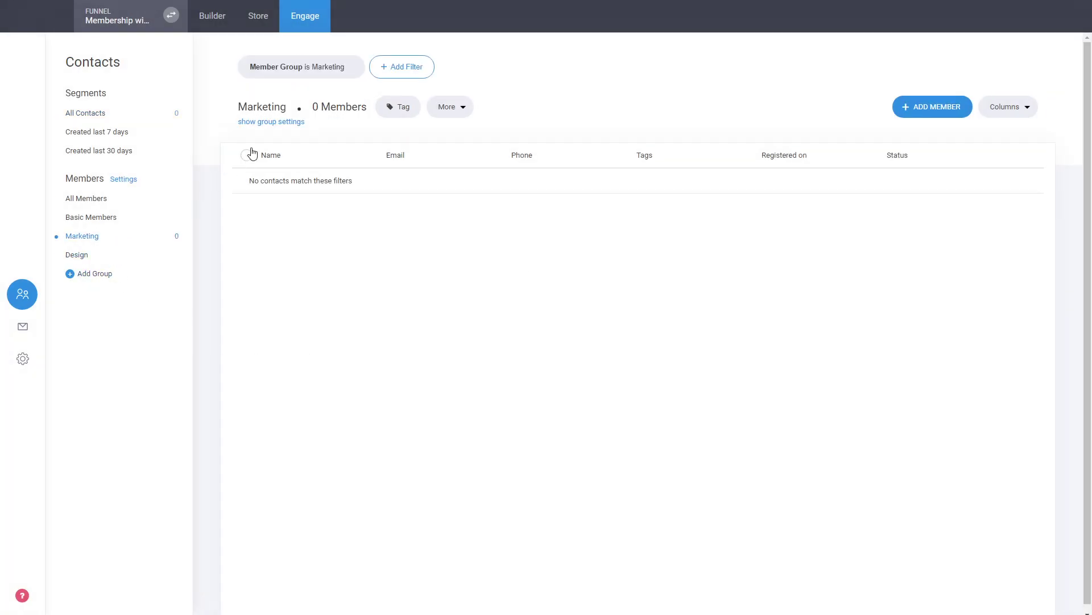
- Set the Marketing group's login redirect to the funnel step Marketing Course 1
left_click(273, 126)
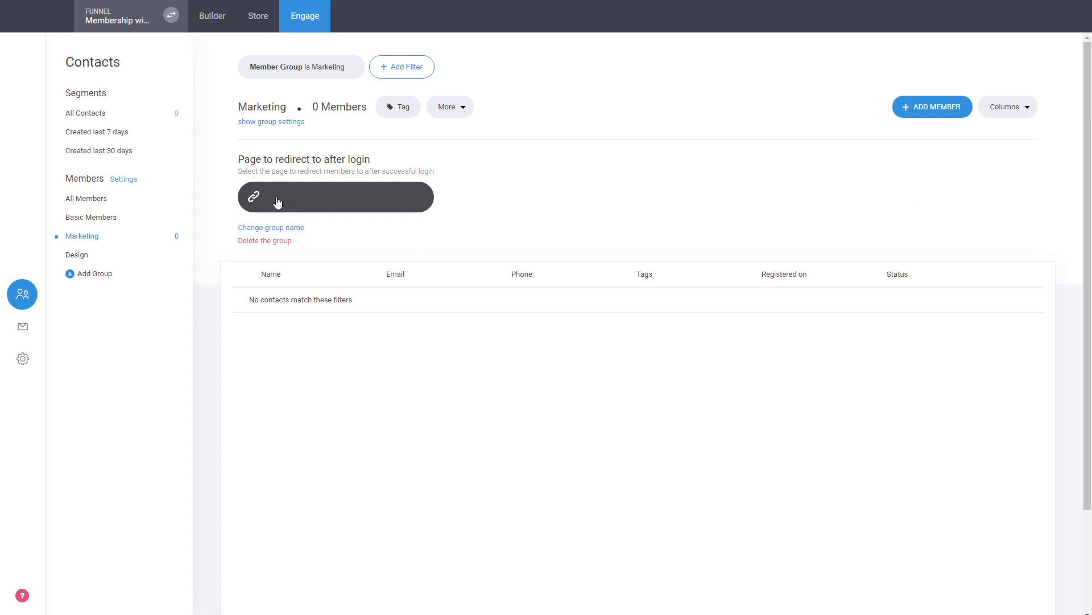
left_click(275, 196)
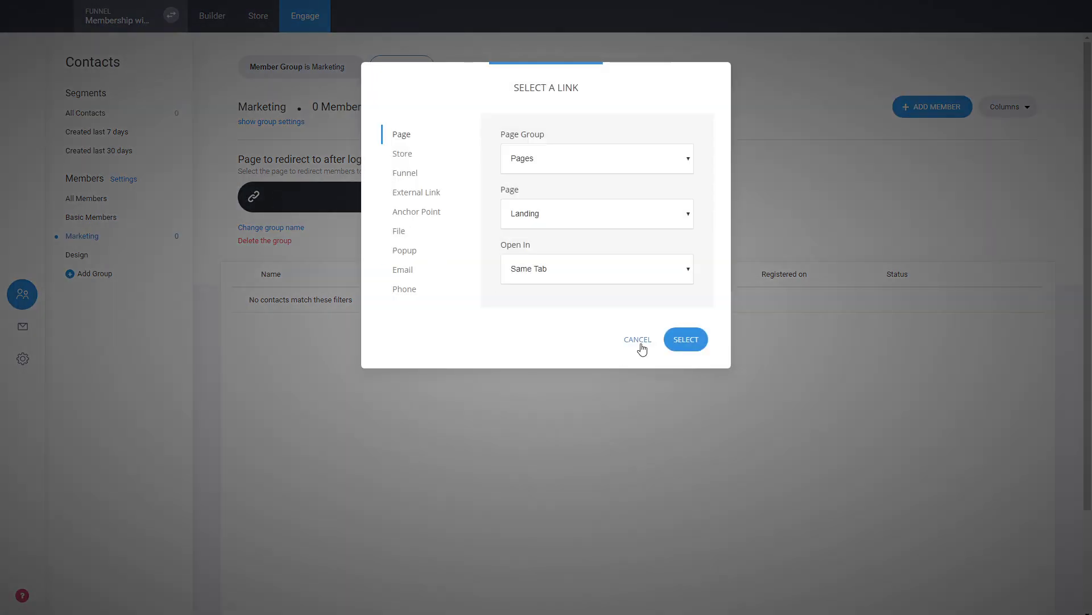
left_click(638, 340)
left_click(311, 200)
left_click(410, 180)
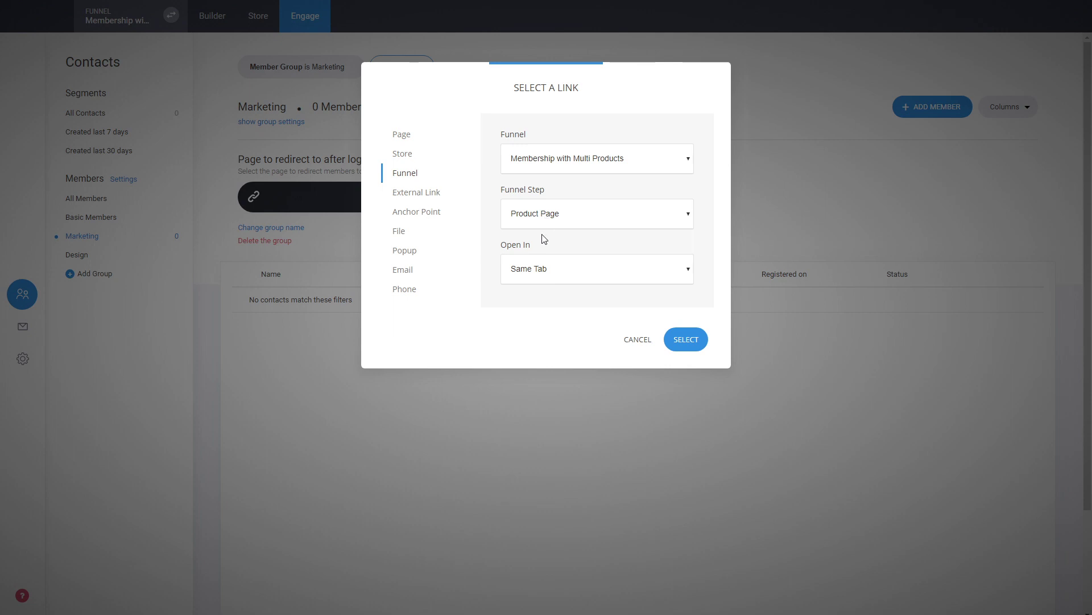
left_click(538, 268)
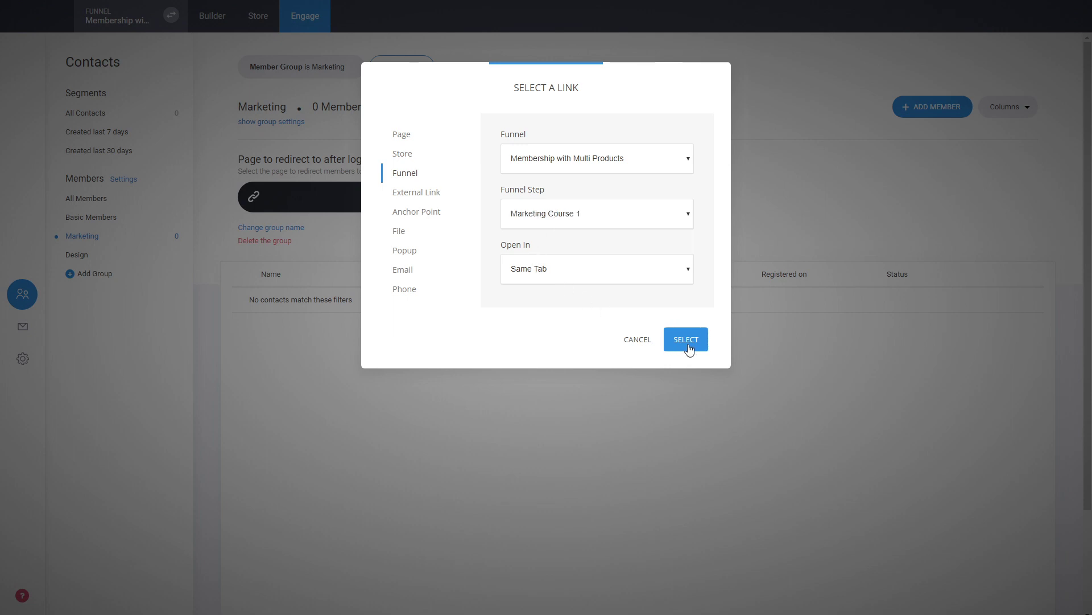
left_click(686, 342)
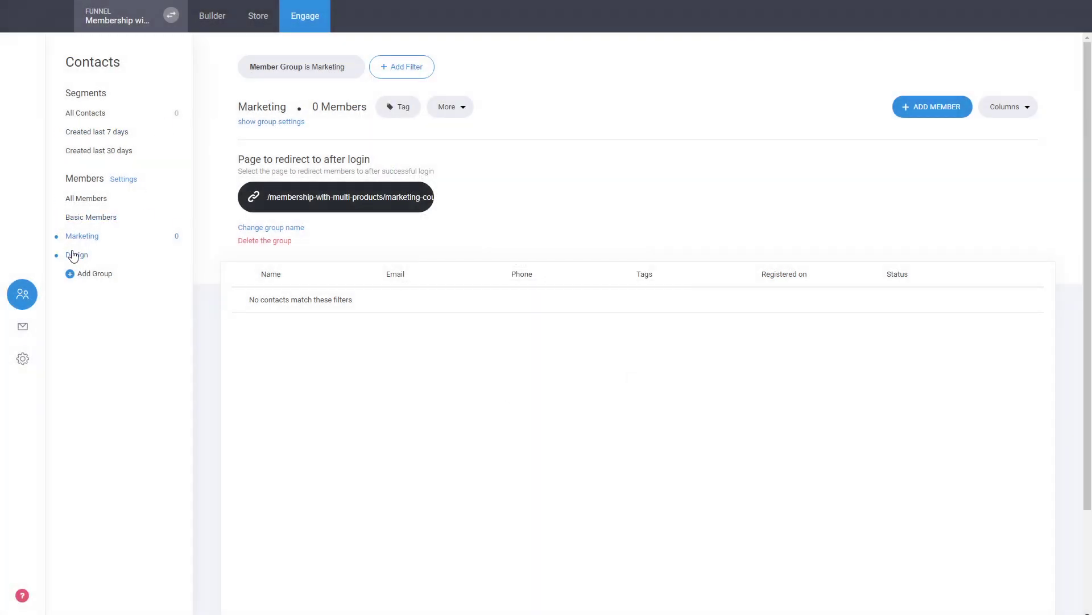
- Set the Design group's login redirect to the Design funnel step
left_click(80, 256)
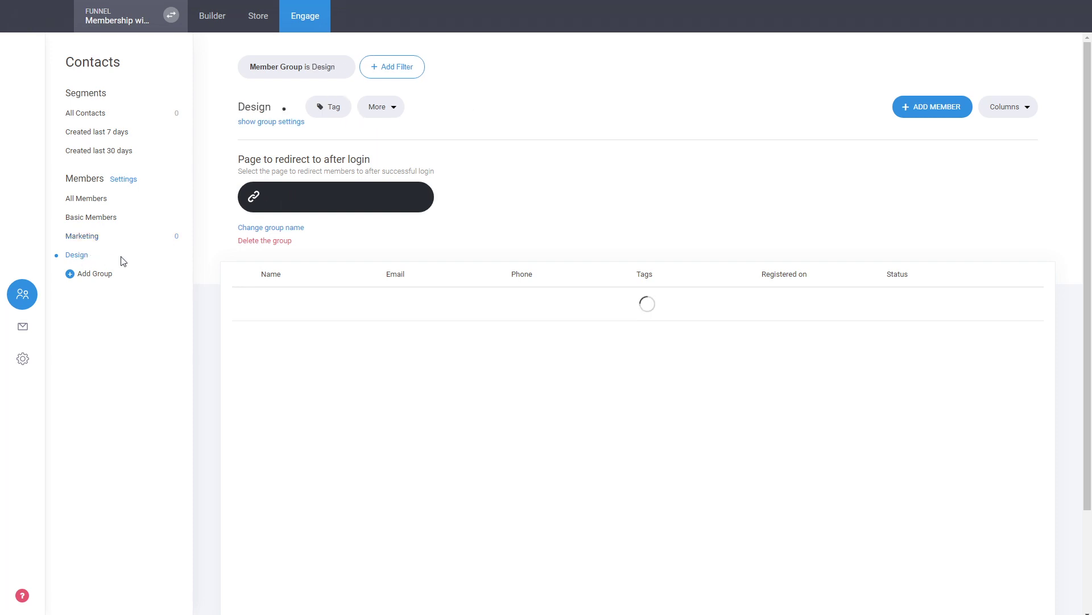
left_click(393, 204)
left_click(416, 175)
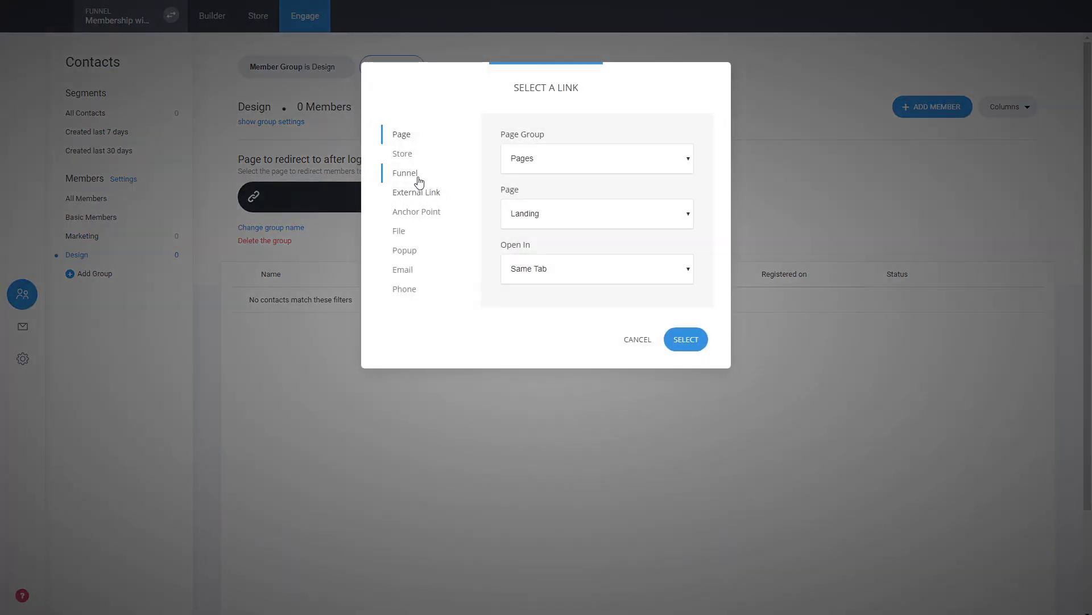
left_click(532, 288)
left_click(695, 343)
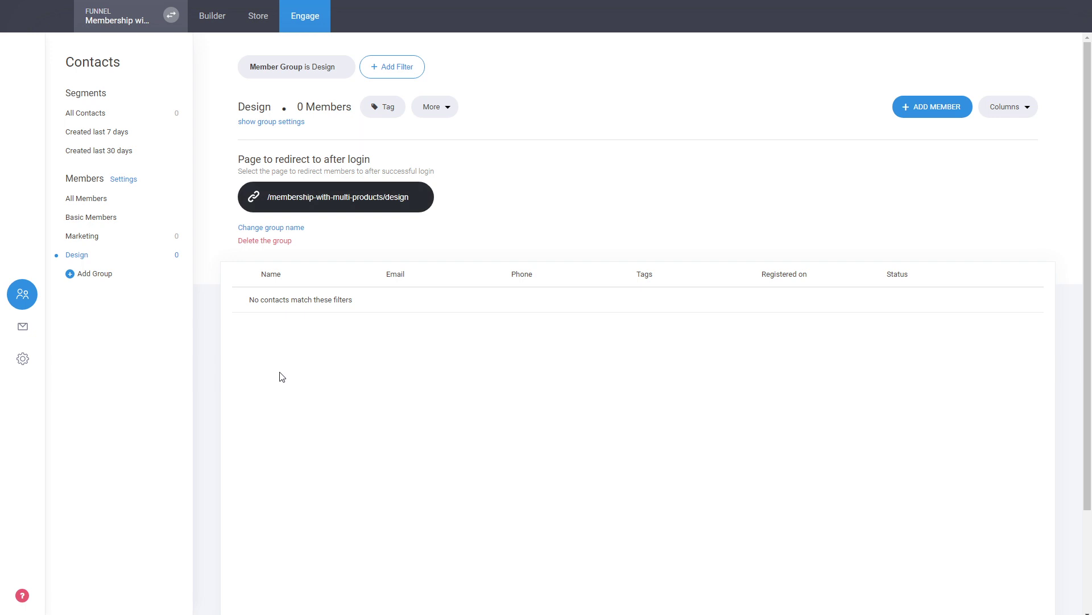
left_click(260, 18)
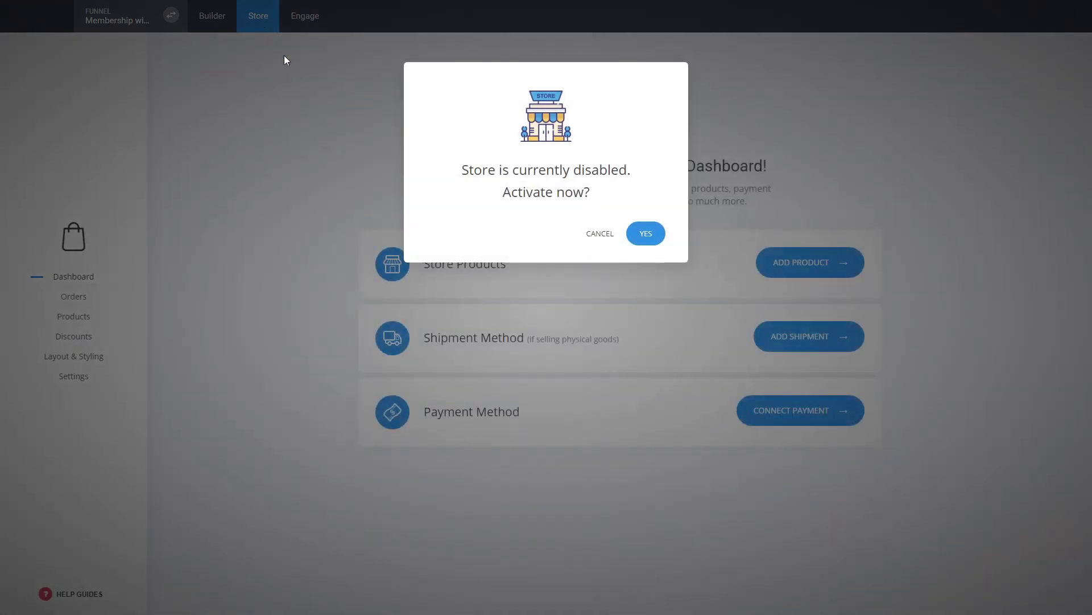
- Activate the store and add a membership product 'Marketing Course' for the Marketing group
left_click(650, 235)
left_click(73, 316)
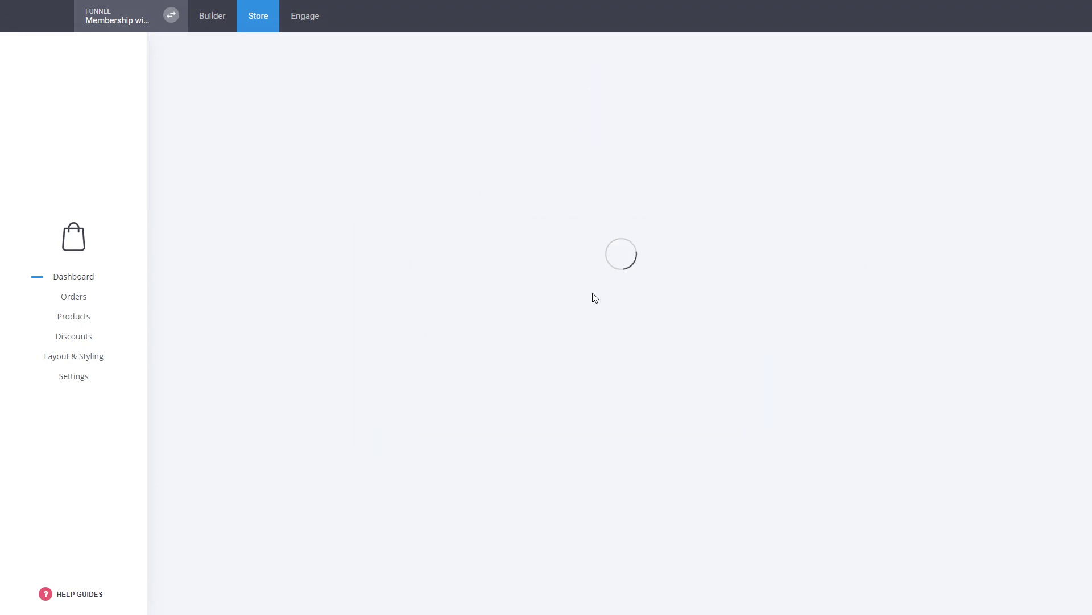
left_click(879, 190)
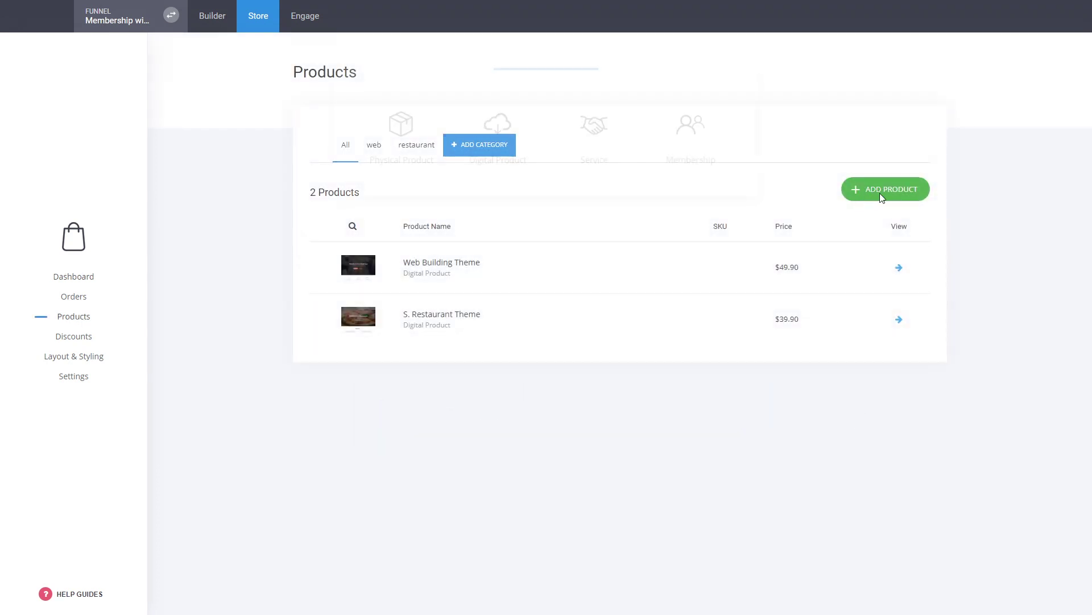
left_click(720, 151)
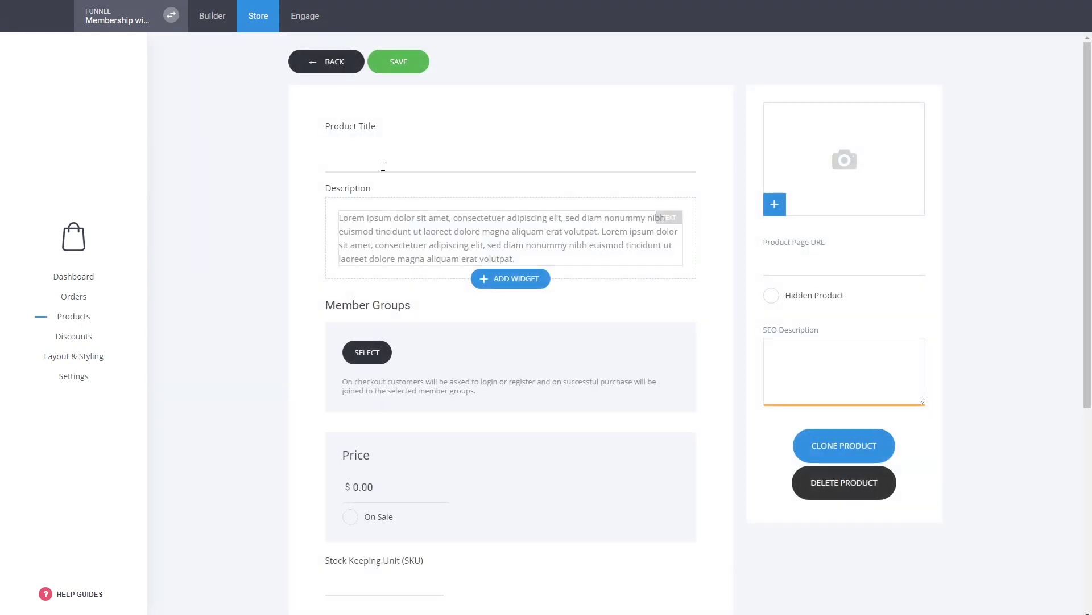
type("Marketi")
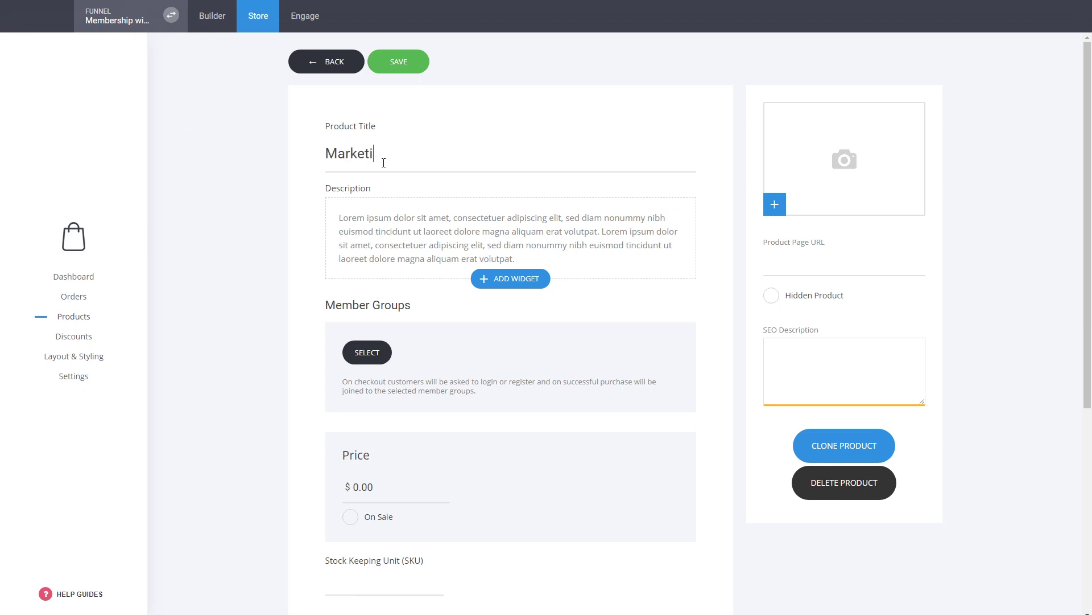
type("ng Course")
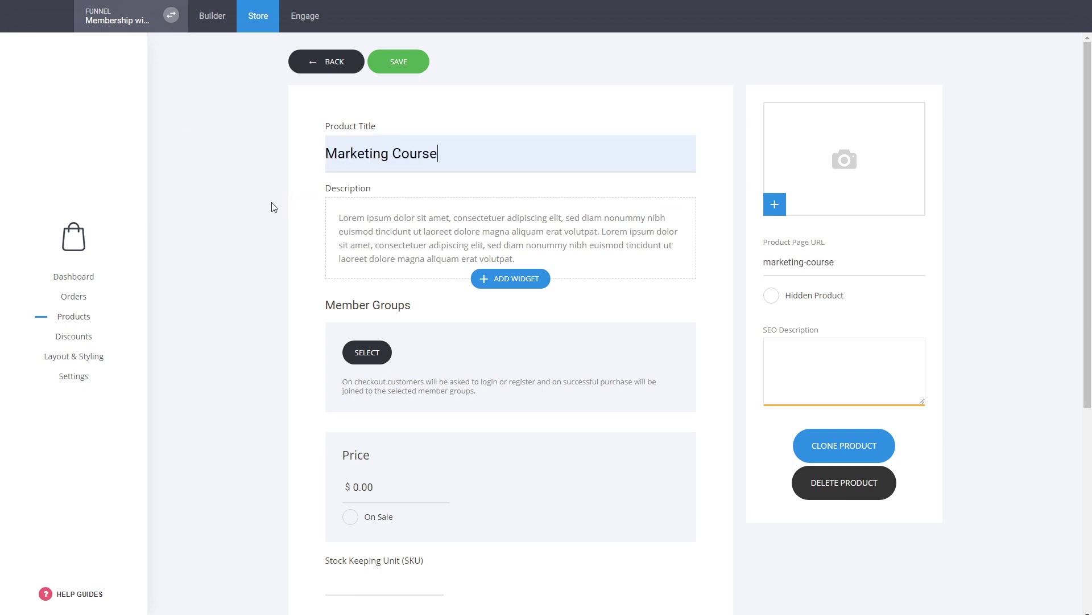
left_click(368, 356)
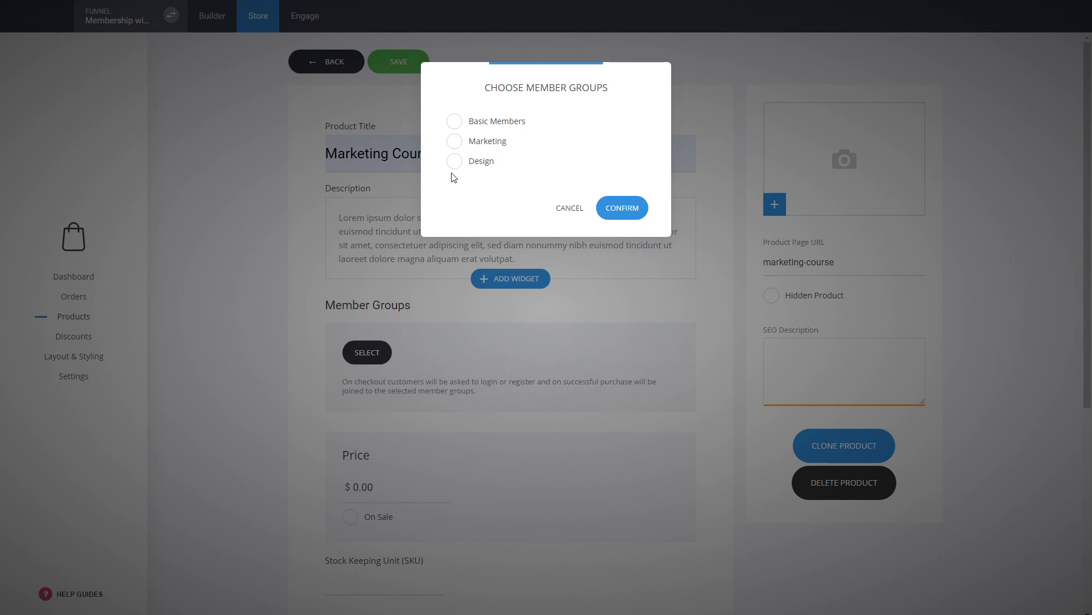
left_click(486, 142)
left_click(616, 211)
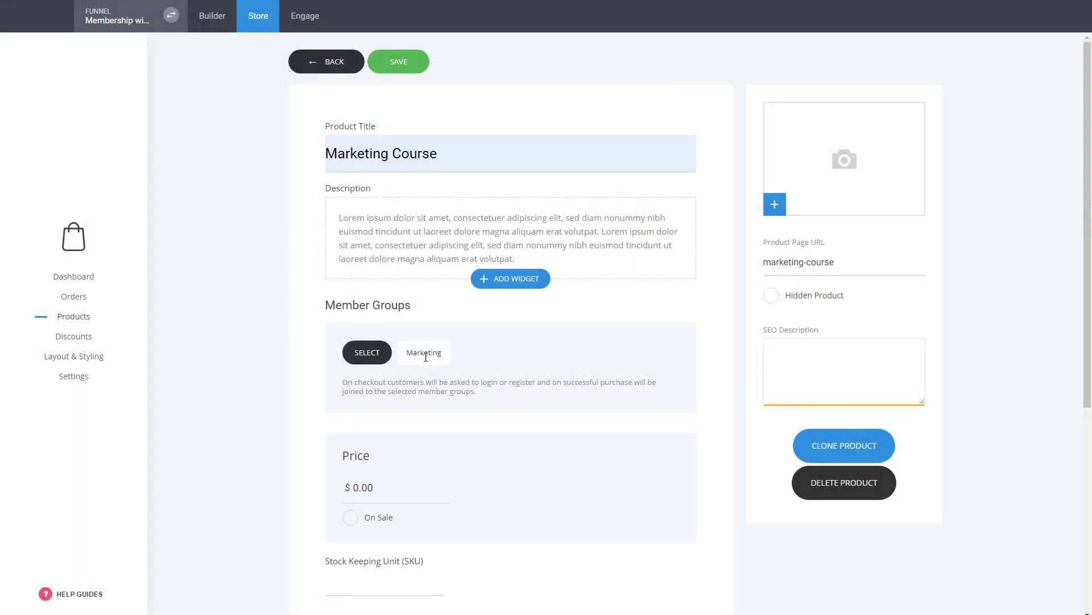
- Price Marketing Course at $99.00, assign the web category, and save it
left_click(395, 492)
type("99")
scroll(302, 491, "down", 4)
left_click(398, 535)
left_click(467, 139)
left_click(626, 270)
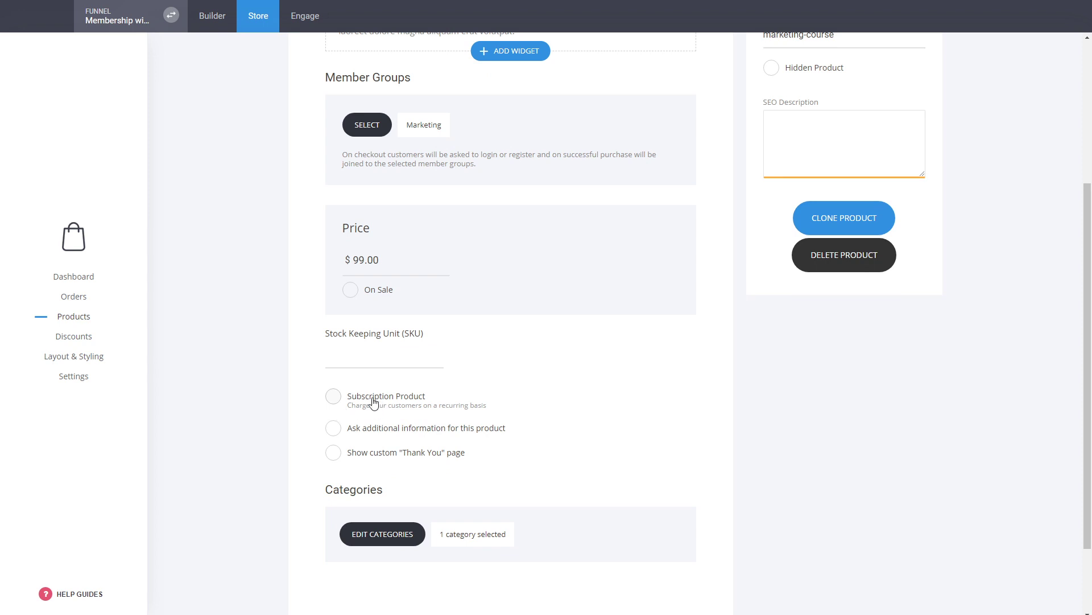
scroll(251, 273, "down", 2)
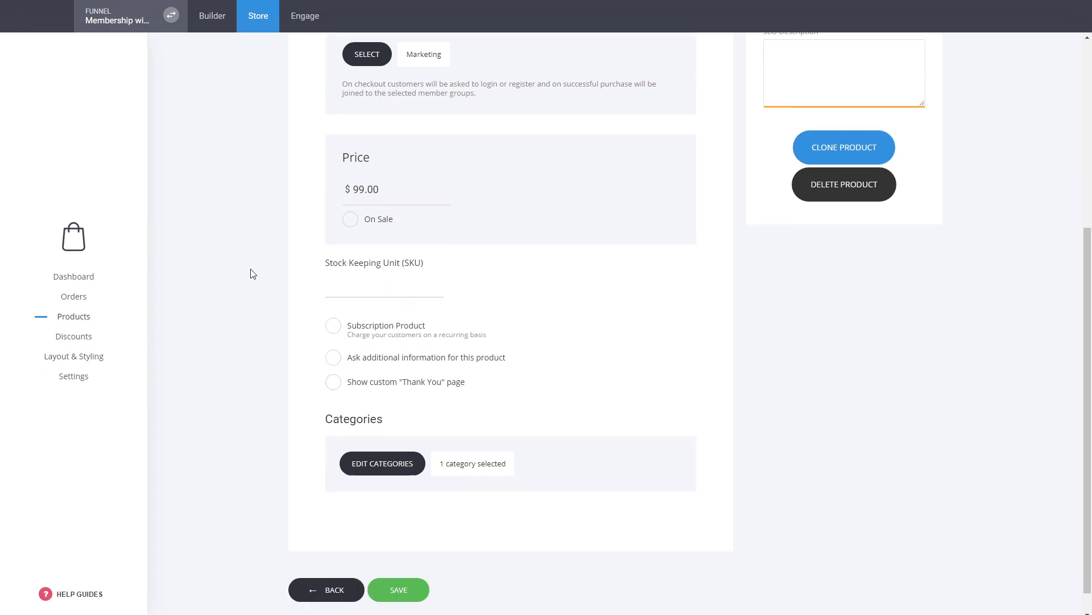
left_click(422, 585)
left_click(885, 190)
- Create a membership product titled 'Design' tied to the Design member group
left_click(699, 152)
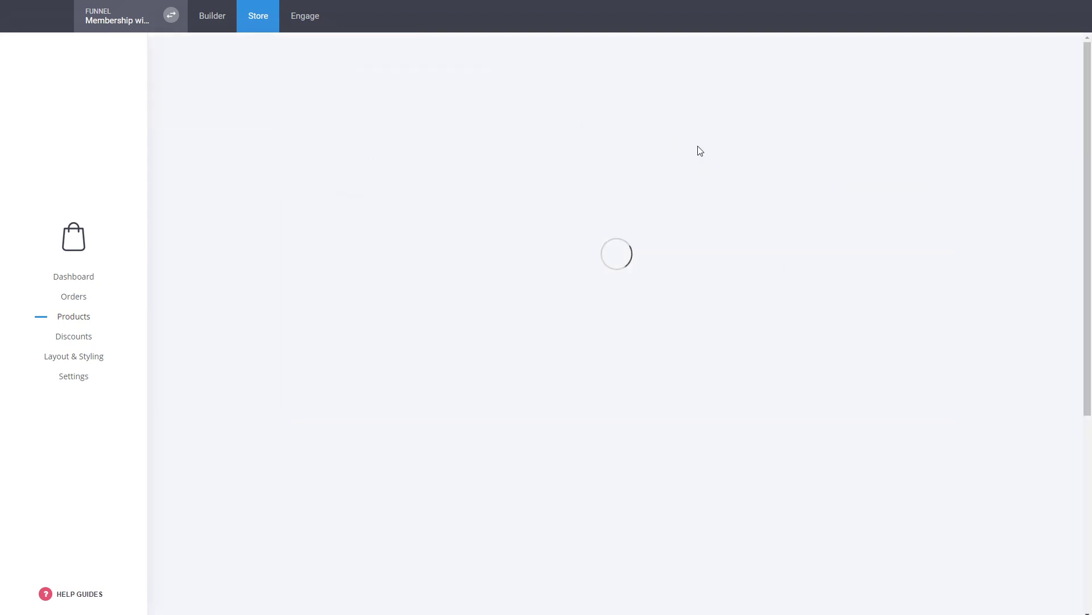
left_click(414, 162)
type("Design")
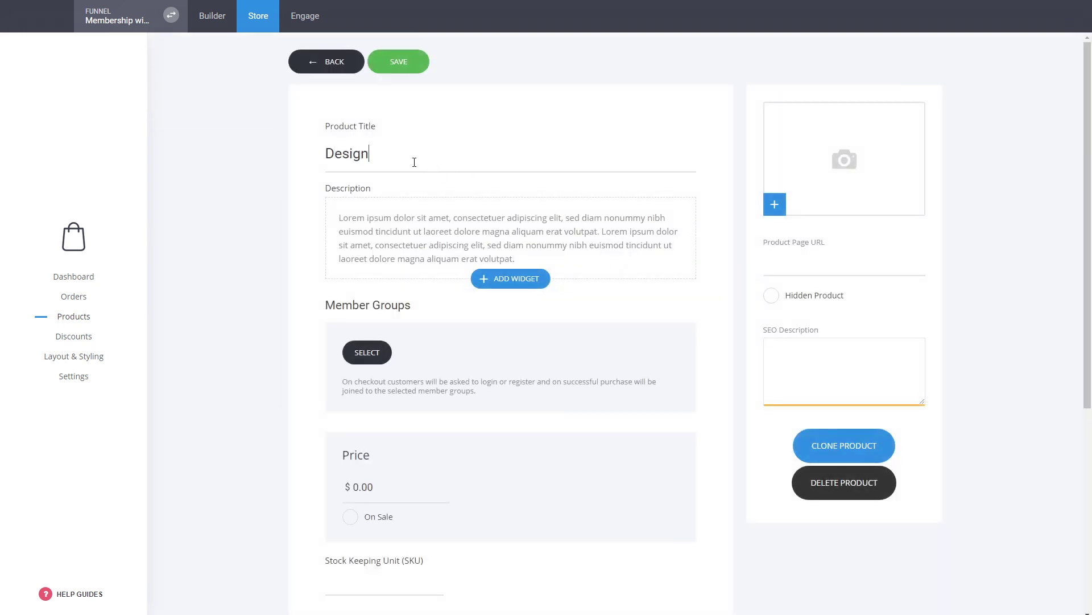
left_click(376, 351)
left_click(481, 162)
left_click(622, 210)
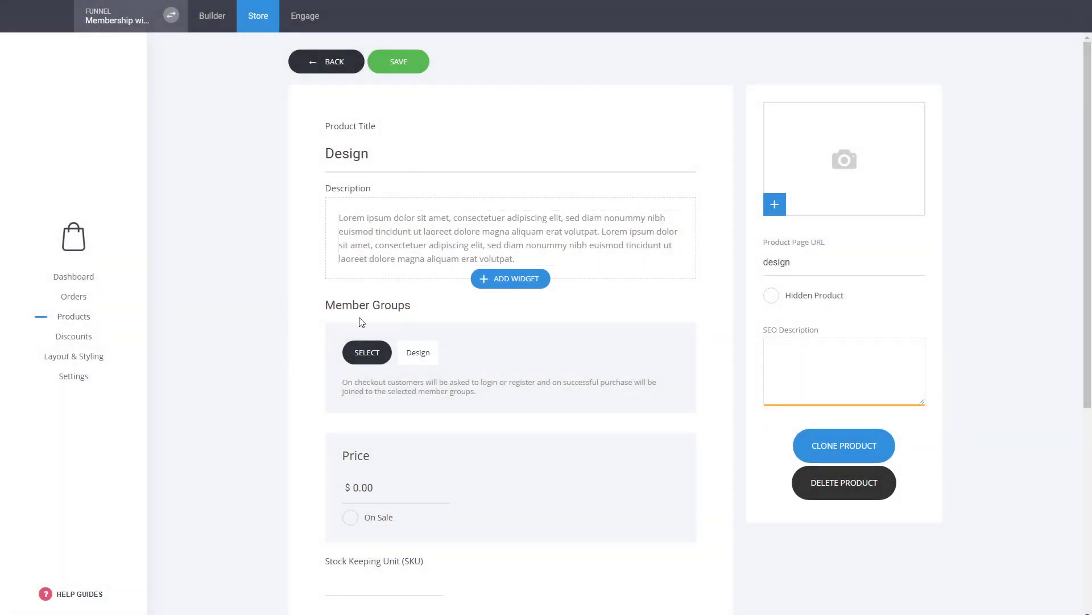
- Price the Design product at $19.00, give it the first category, and save
left_click(348, 496)
type("19")
scroll(313, 444, "down", 4)
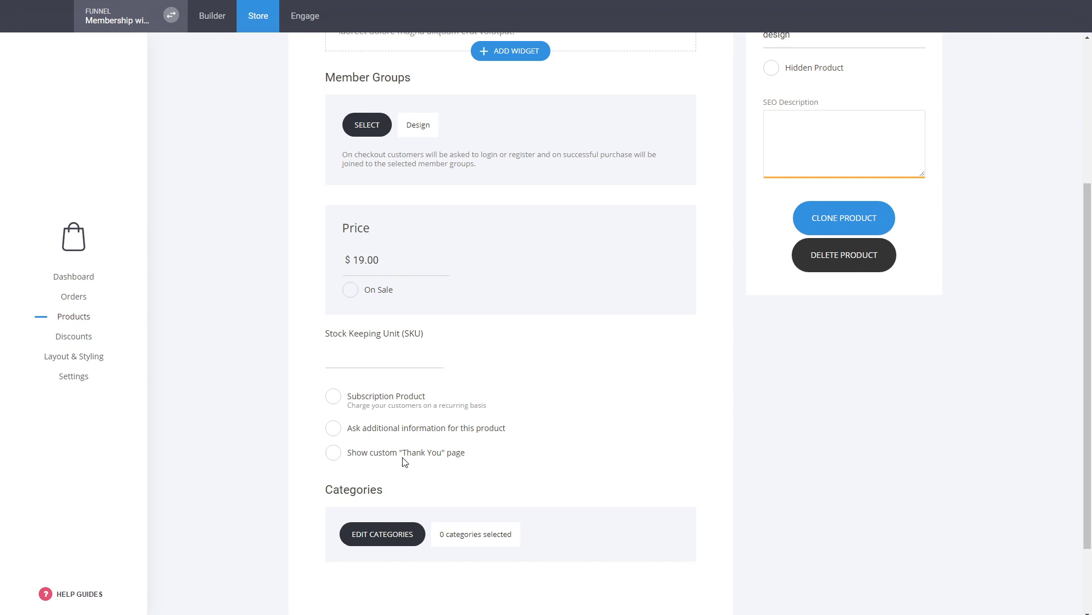
left_click(383, 533)
left_click(481, 142)
left_click(632, 268)
scroll(259, 225, "down", 2)
left_click(393, 565)
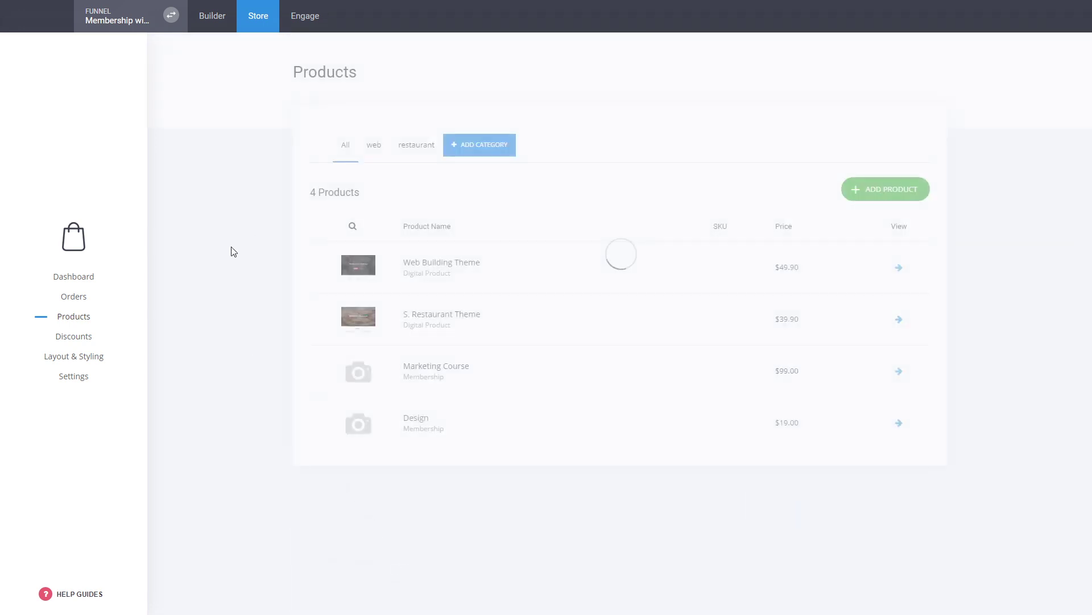
left_click(215, 16)
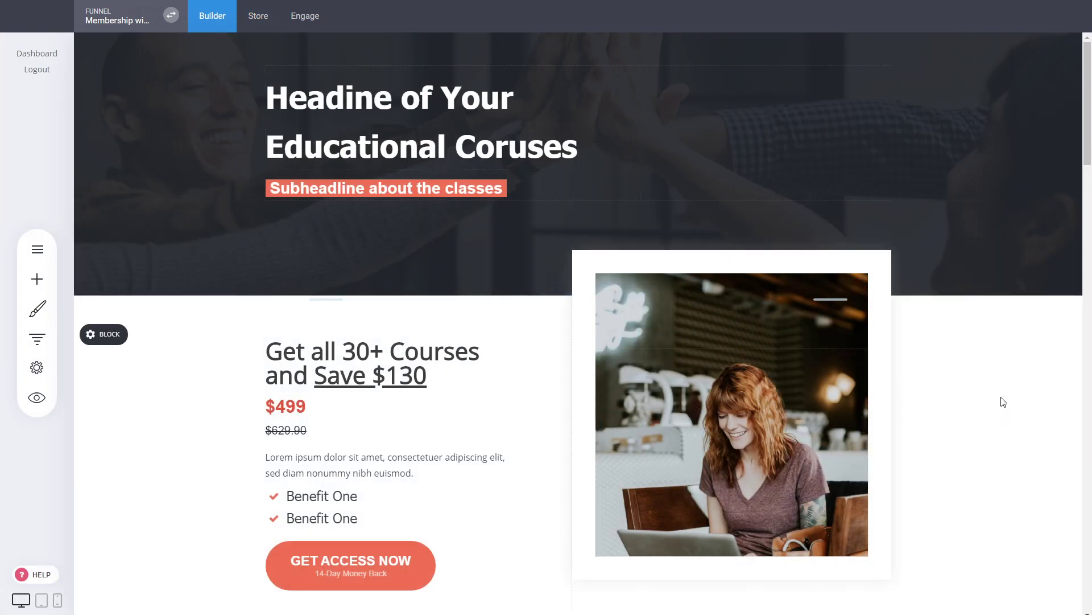
- Scroll to the course cards and open the on-click link options for Marketing's Add to Cart button
scroll(936, 341, "down", 5)
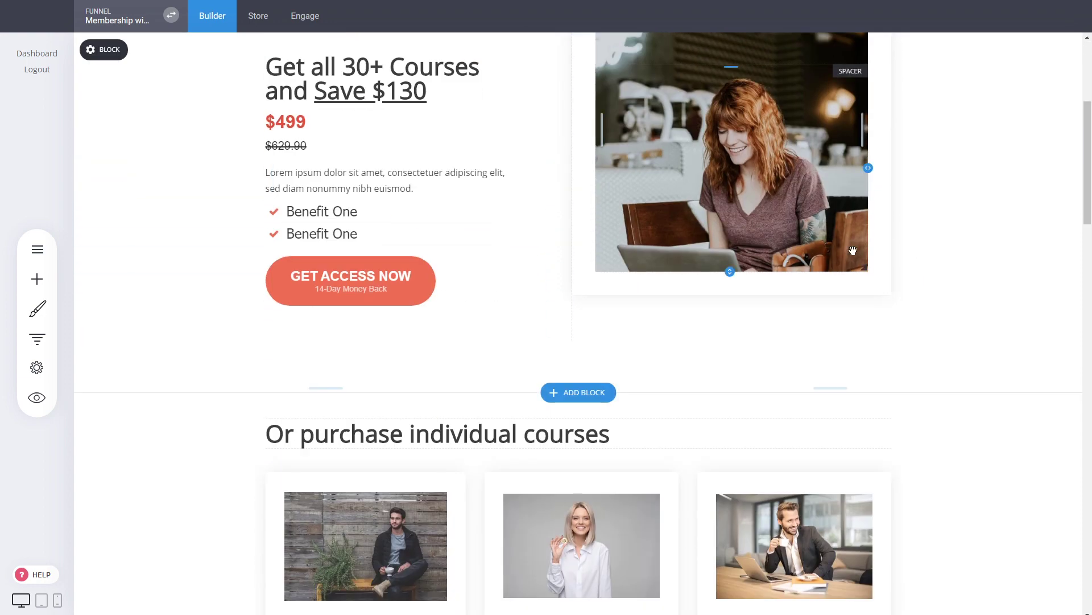
scroll(943, 242, "down", 4)
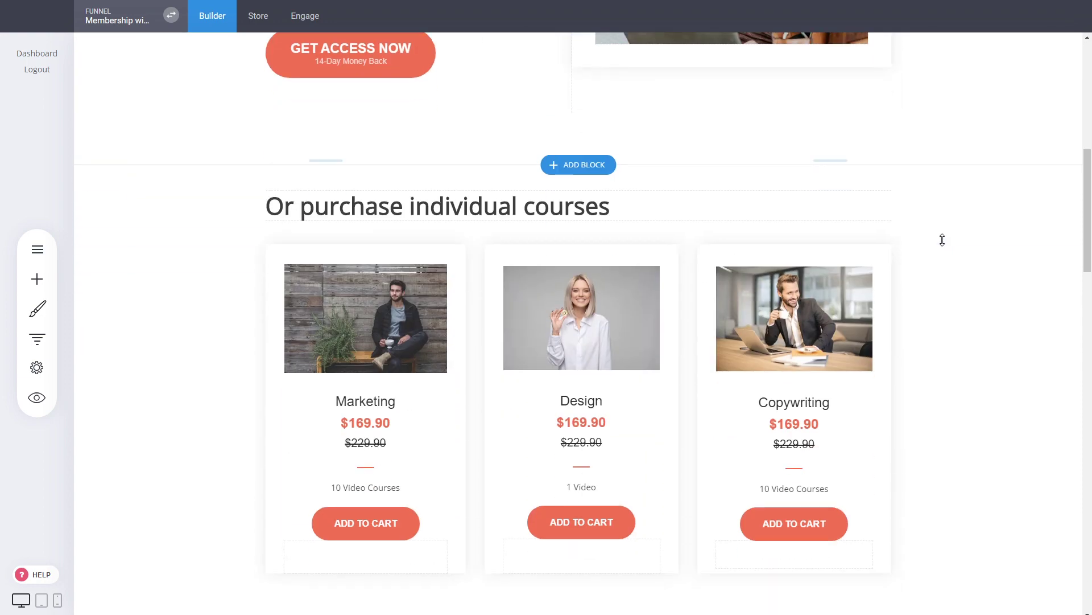
left_click(370, 528)
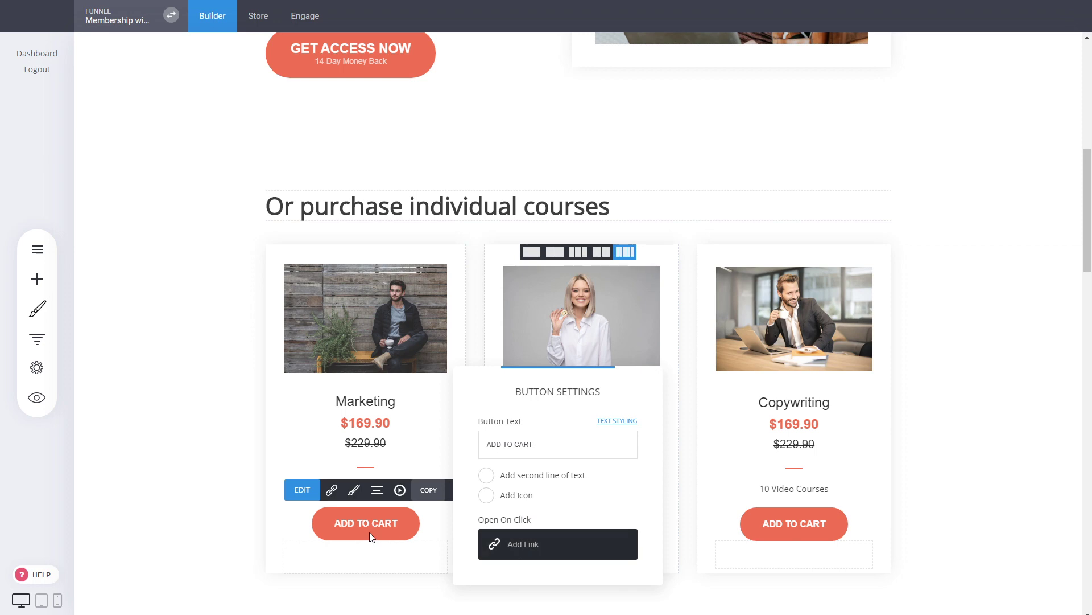
left_click(518, 545)
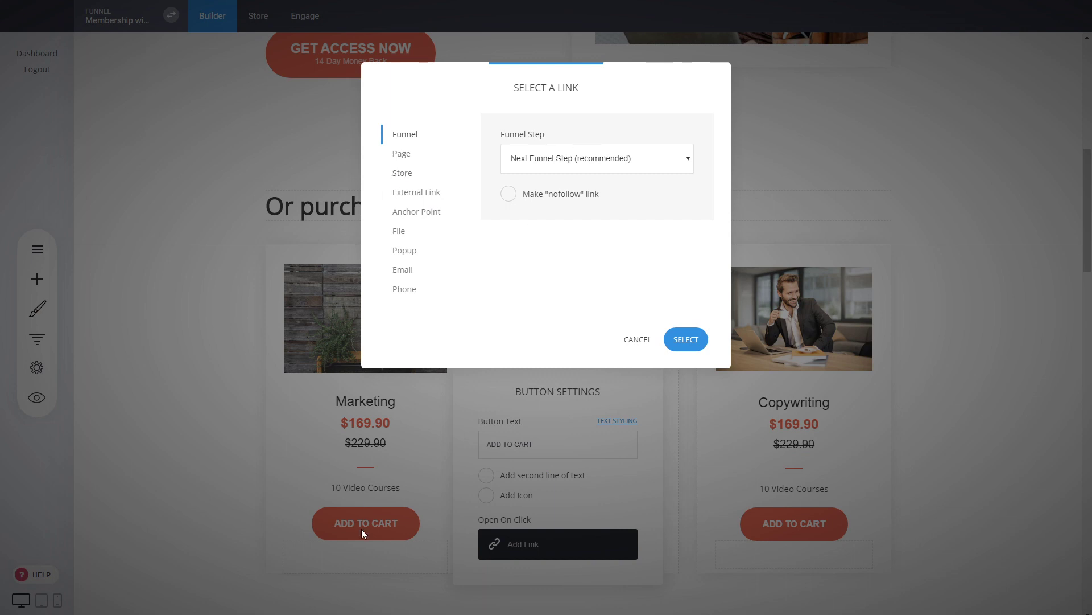
- Link the button to the Store product Marketing Course with the Add to cart action
left_click(404, 174)
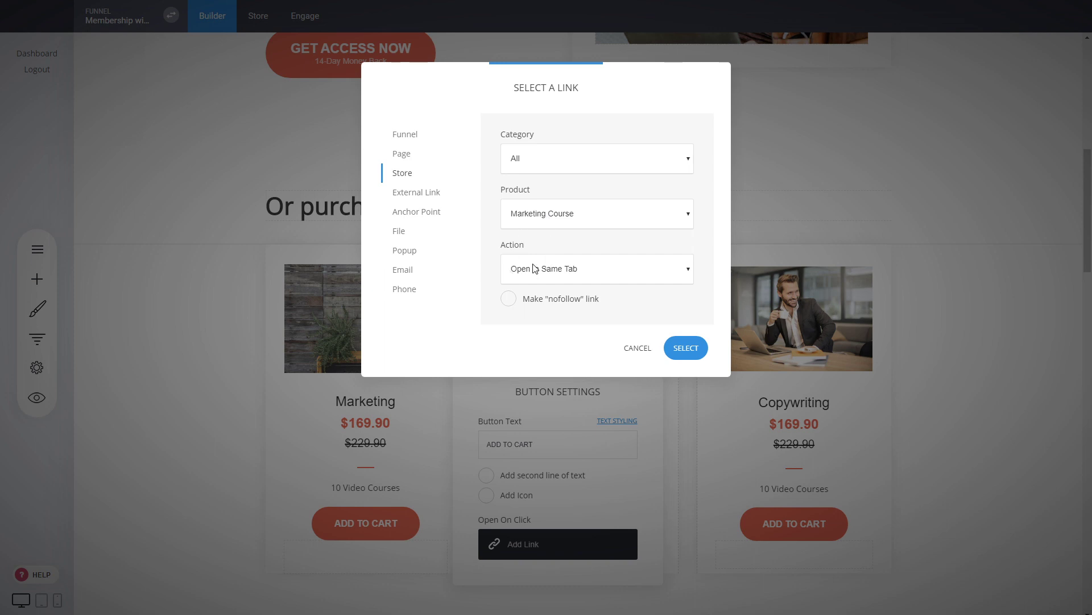
left_click(527, 310)
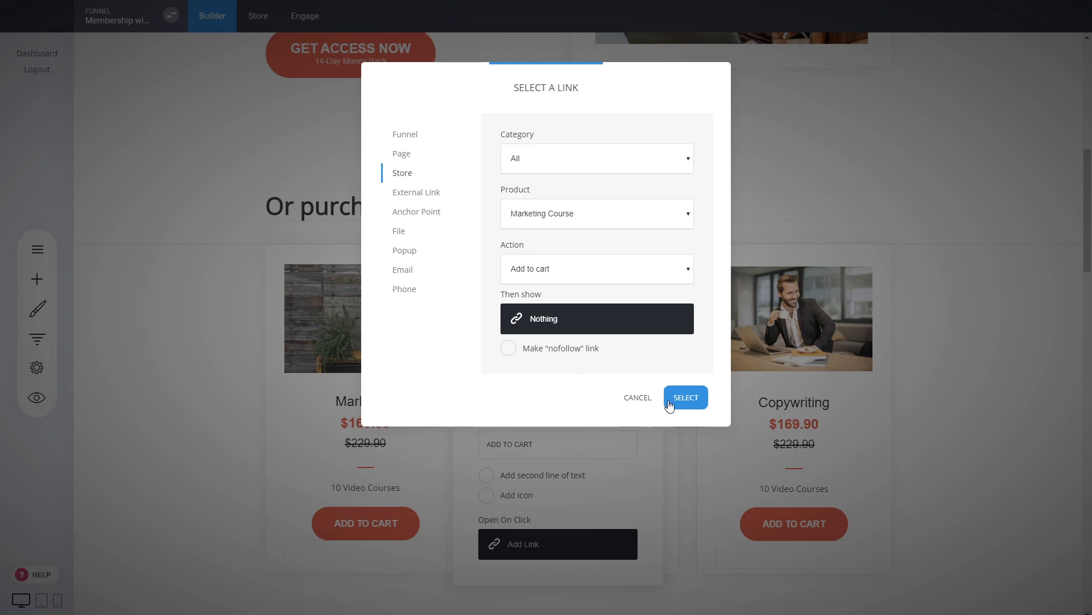
left_click(687, 400)
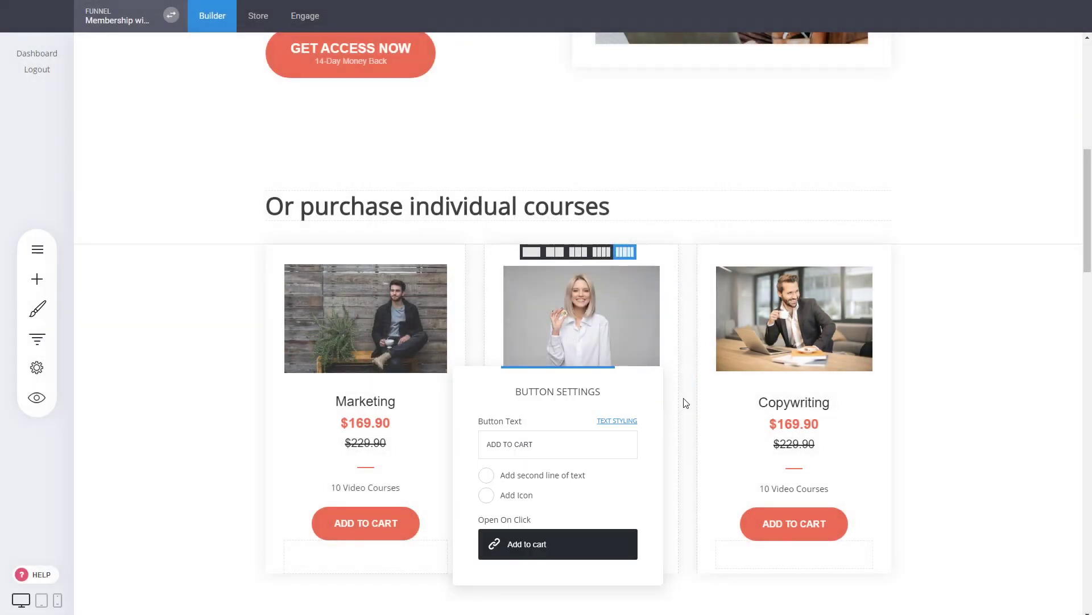
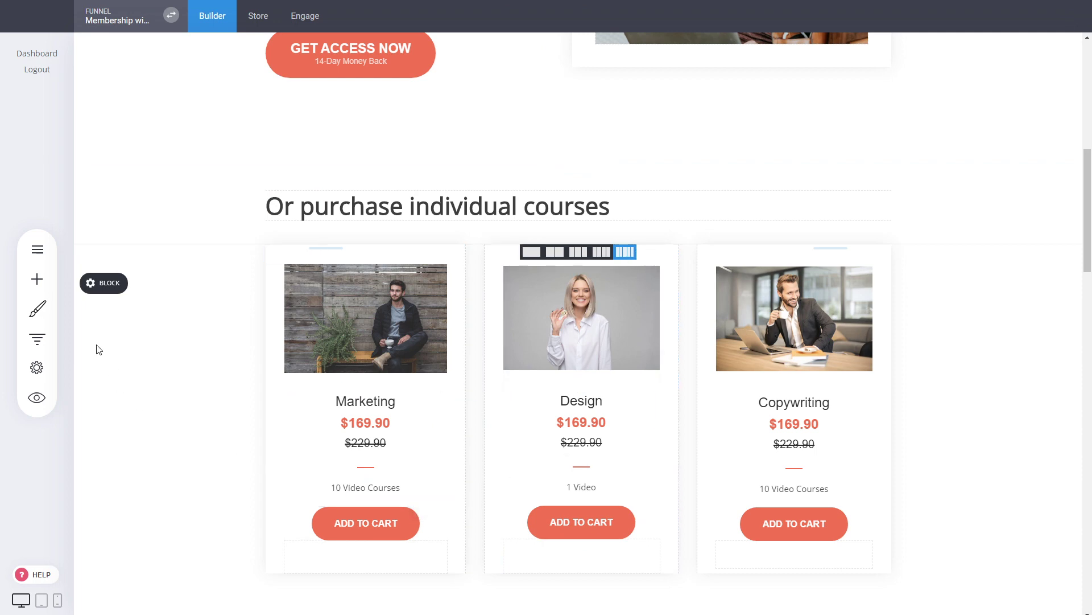
- Add a new popup using the middle headphone template from the Product category
left_click(38, 249)
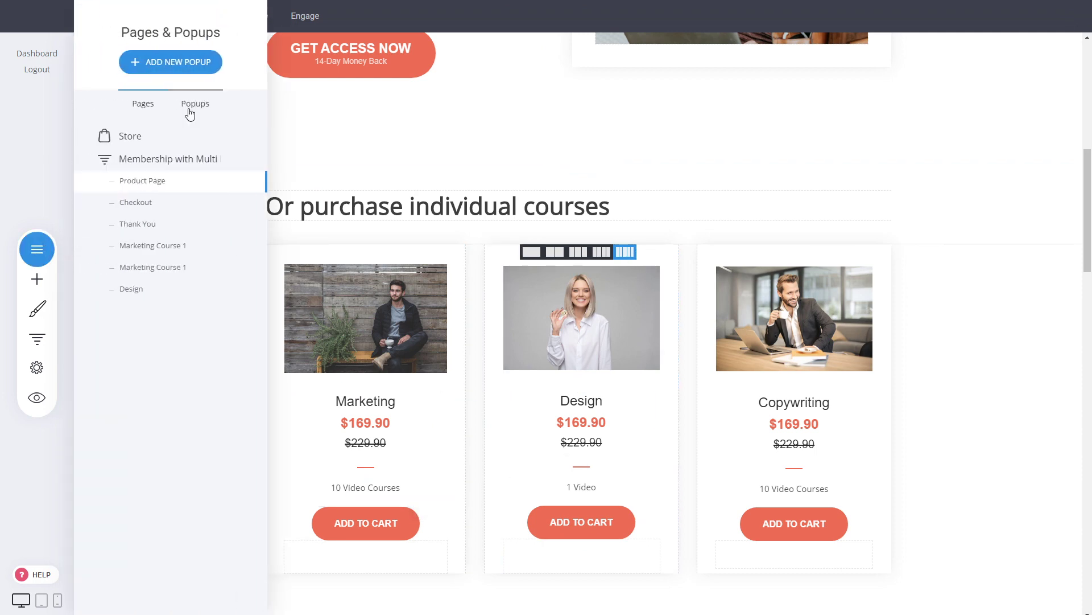
left_click(193, 76)
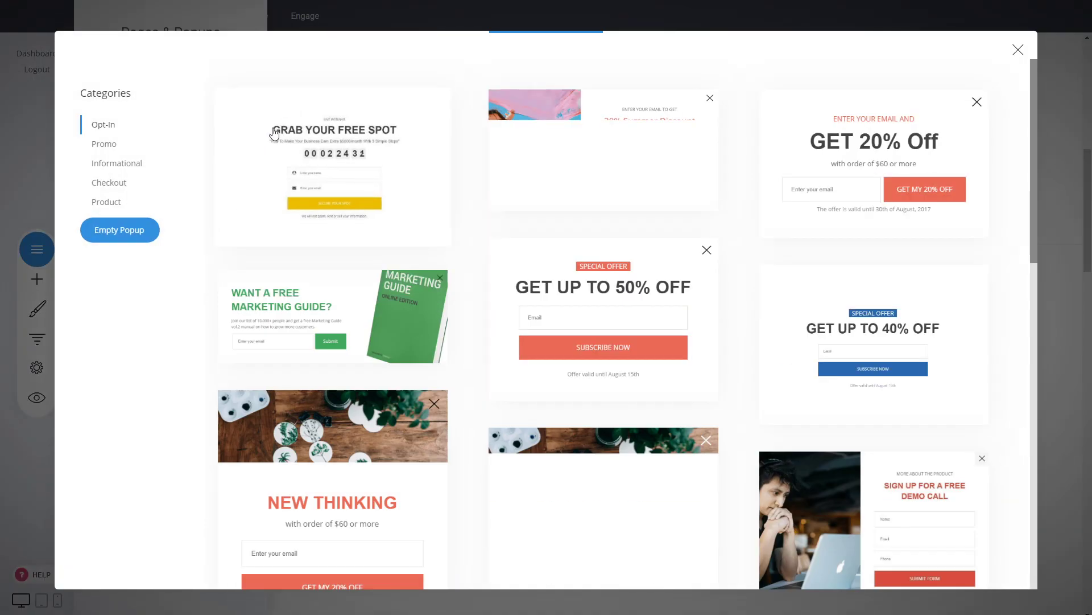
left_click(105, 204)
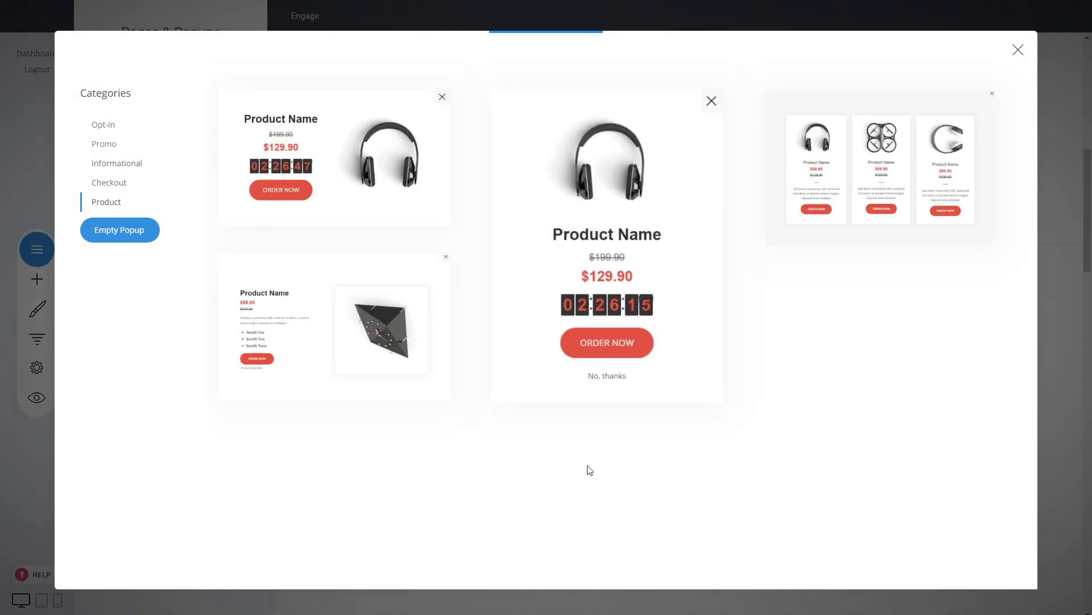
left_click(607, 266)
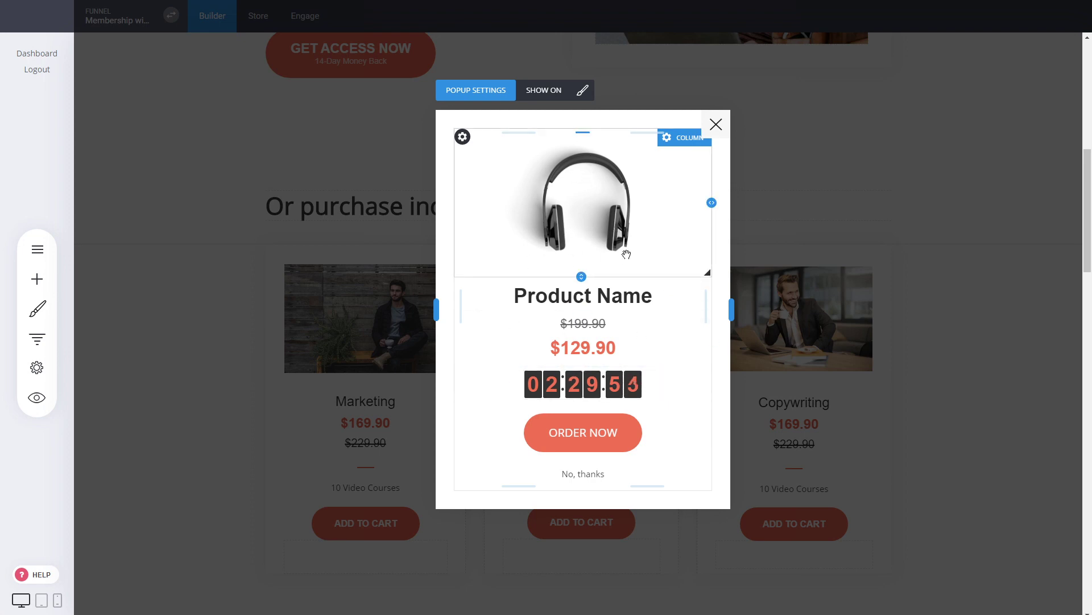
- Link the ORDER NOW button to Store product Design with action Add to cart, then save the popup
left_click(583, 446)
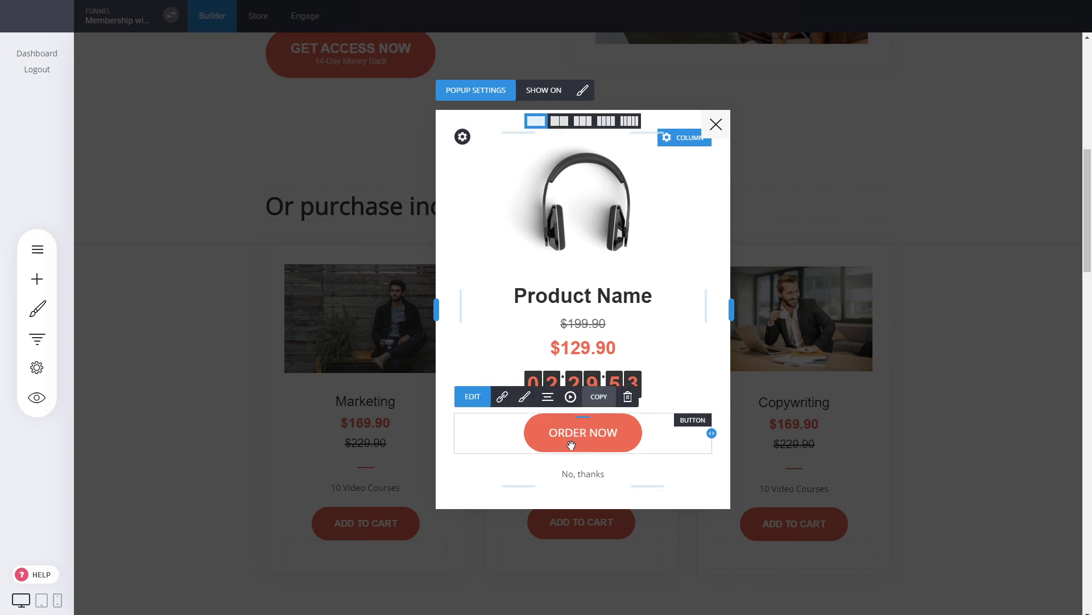
left_click(502, 397)
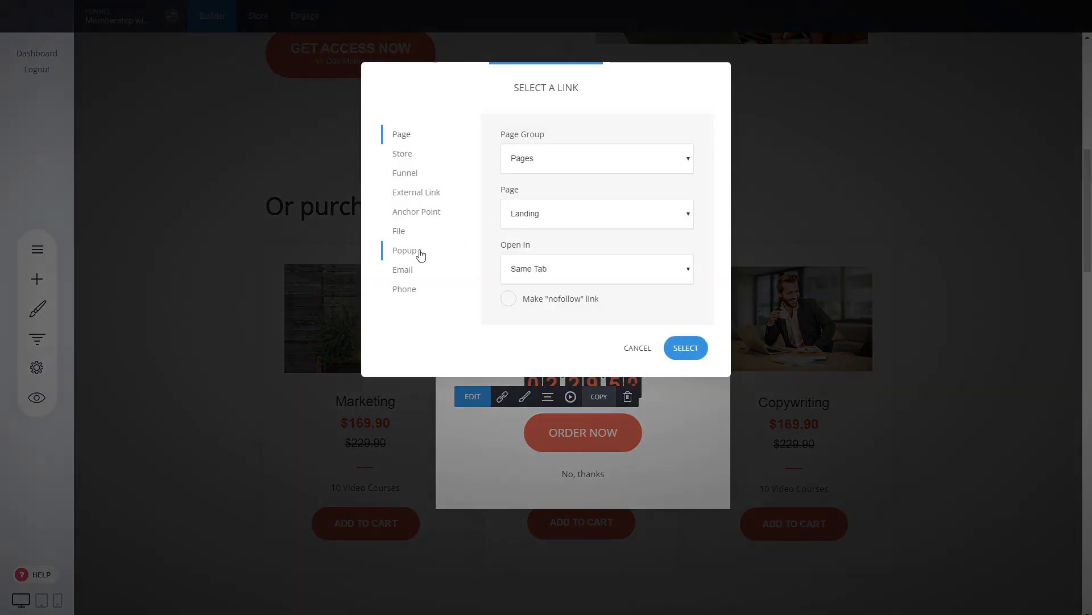
left_click(409, 157)
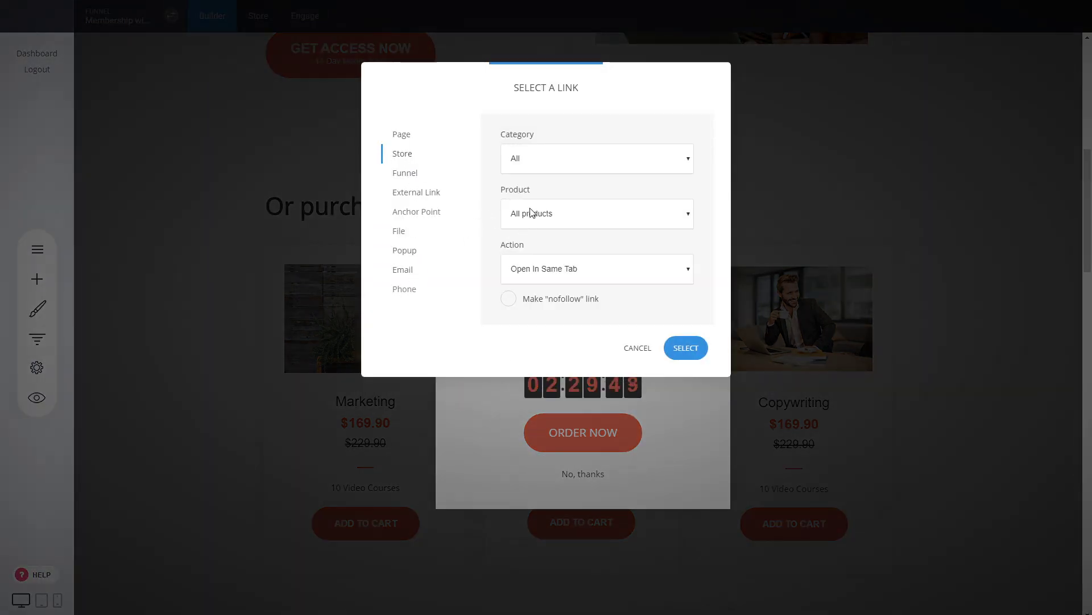
left_click(559, 276)
left_click(542, 315)
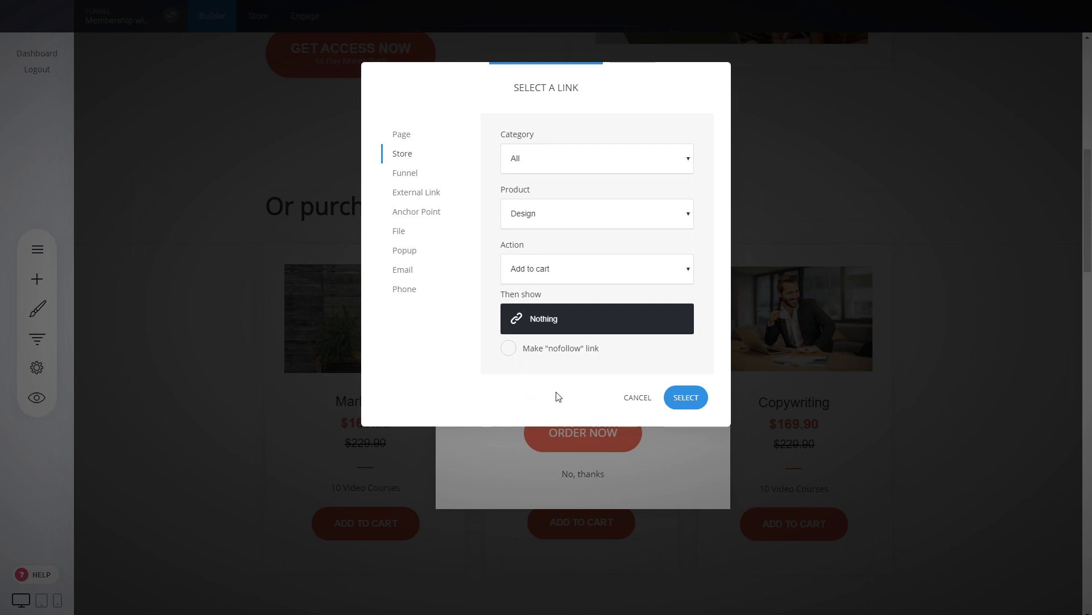
left_click(696, 398)
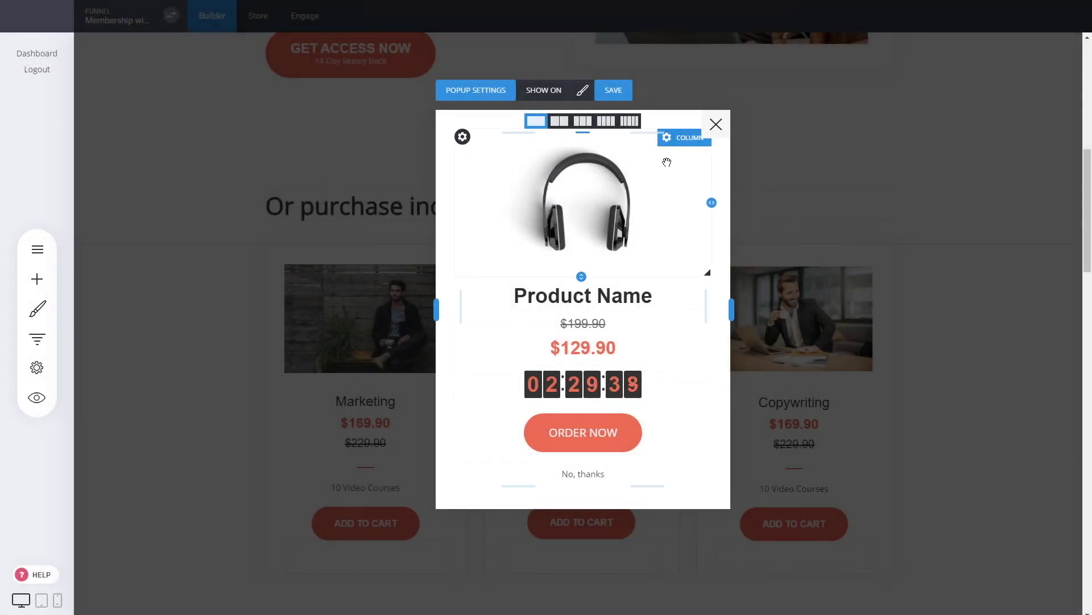
left_click(626, 91)
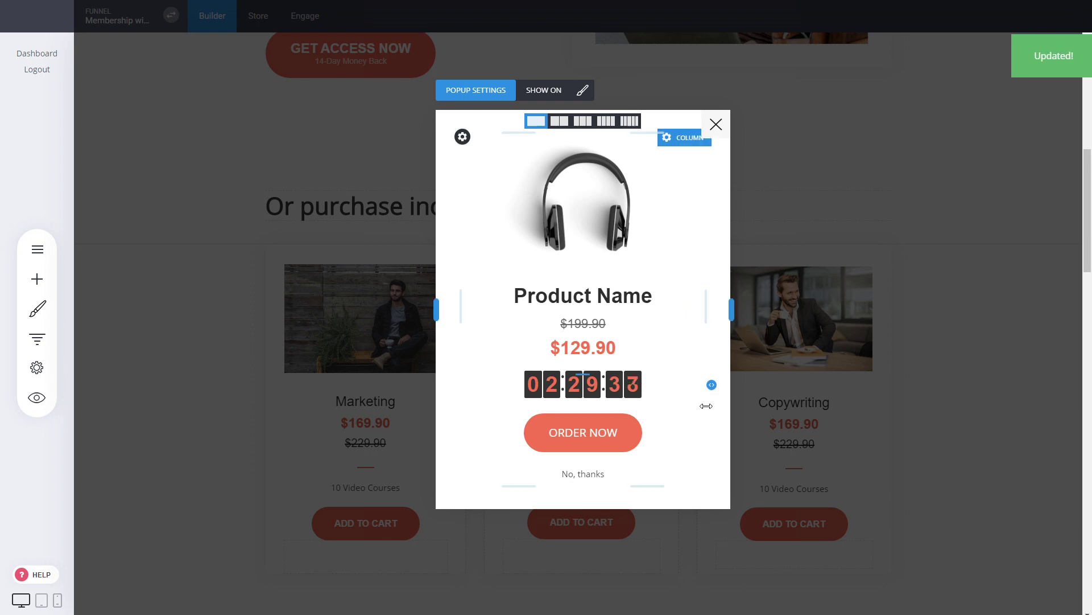
- Close the popup editor and set Marketing's ADD TO CART link to then show Popup > New popup
left_click(716, 124)
mouse_move(361, 522)
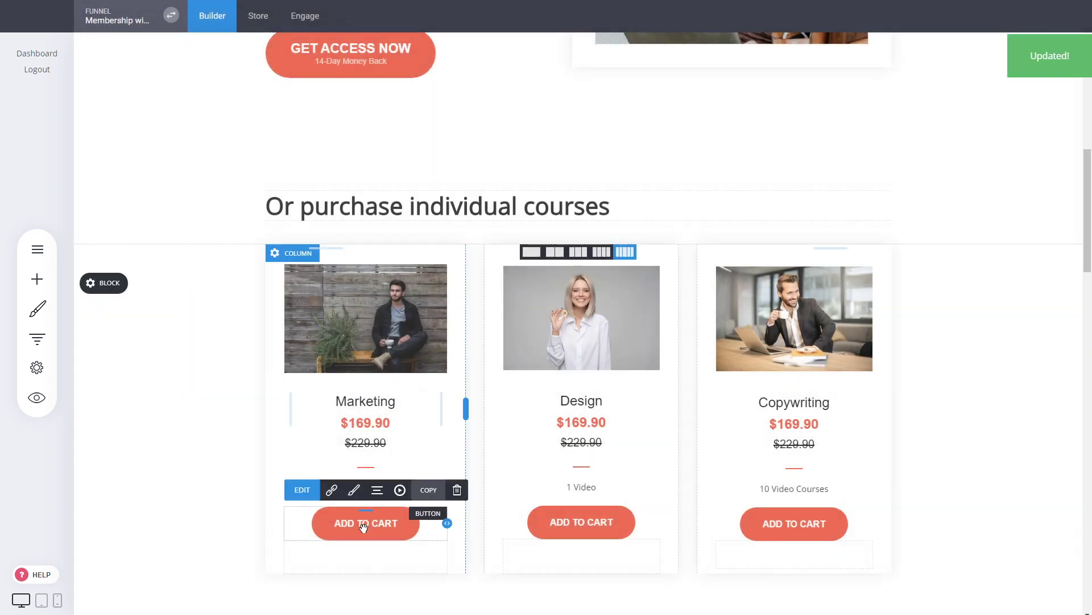
left_click(332, 491)
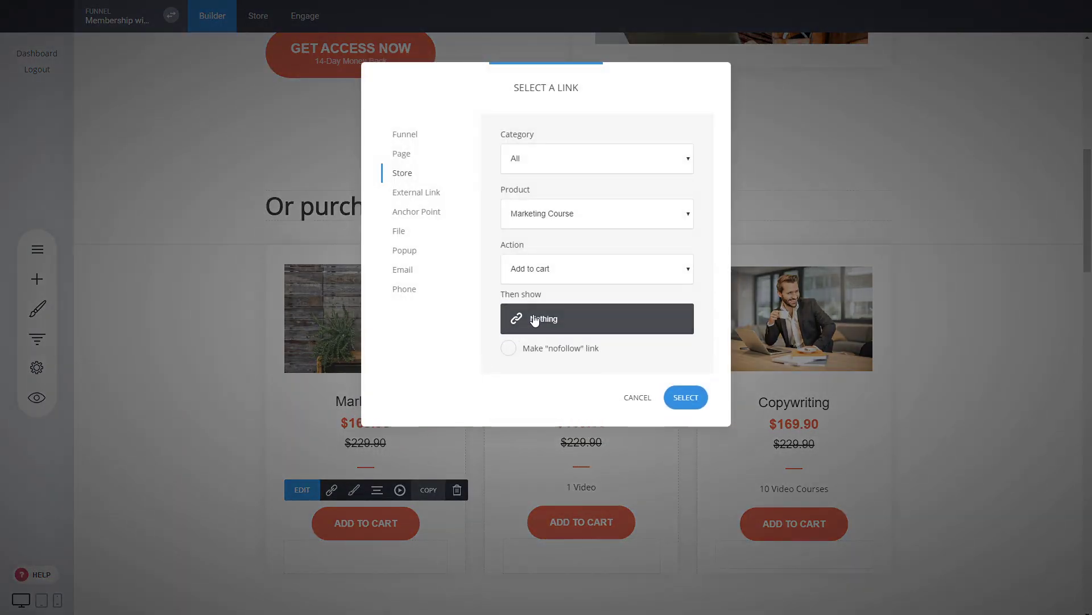
left_click(550, 327)
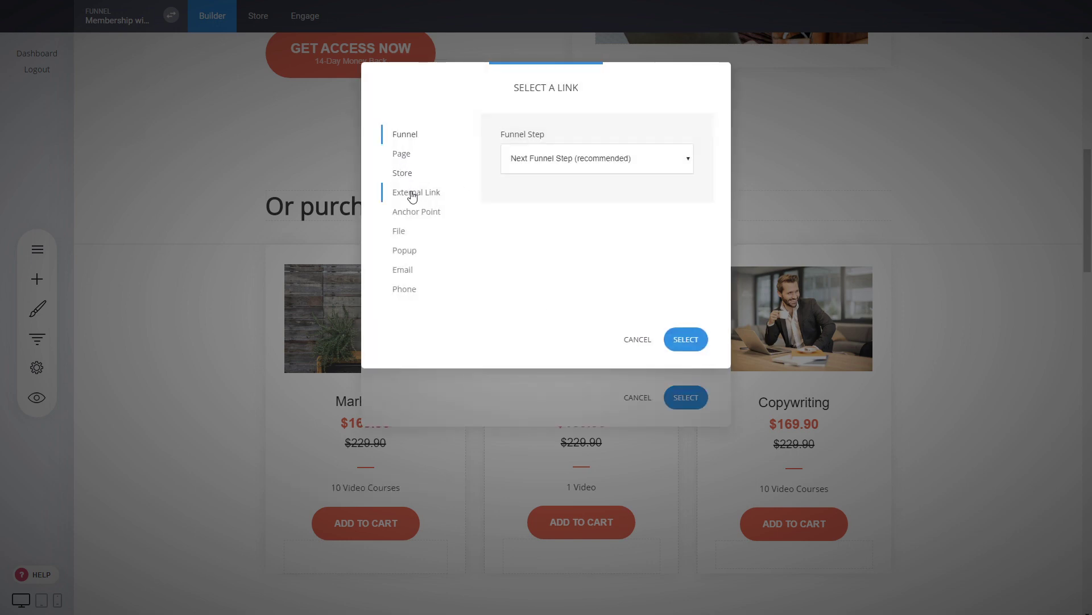
left_click(406, 249)
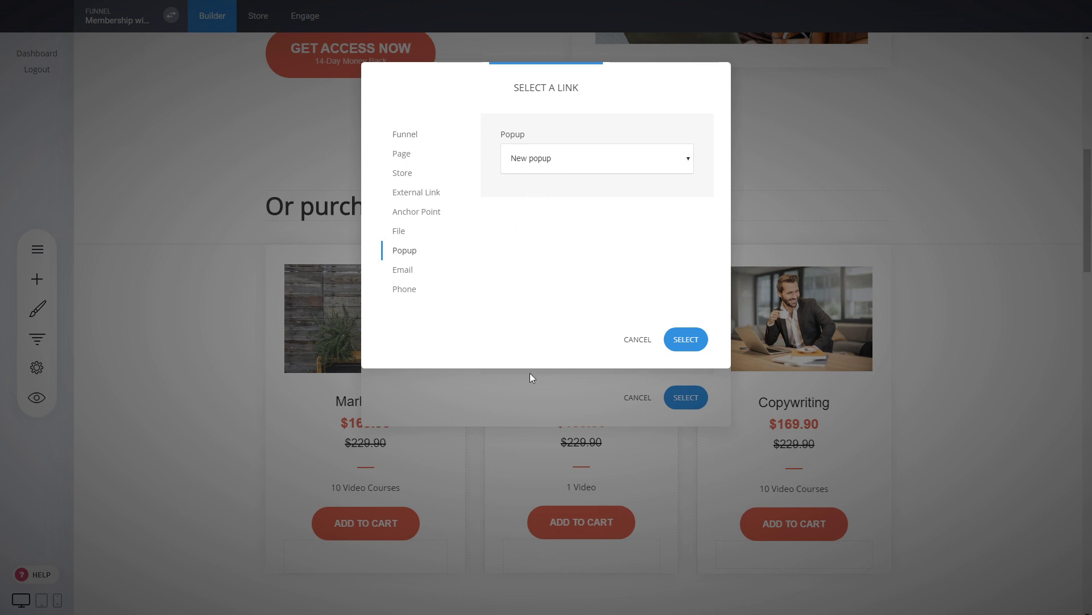
left_click(695, 339)
left_click(690, 399)
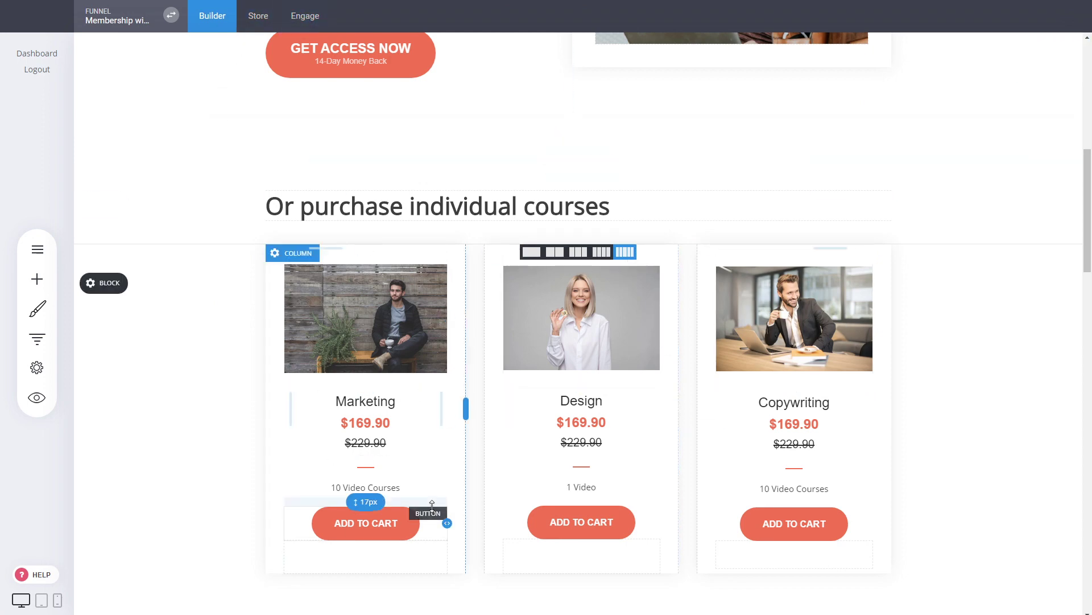
left_click(38, 340)
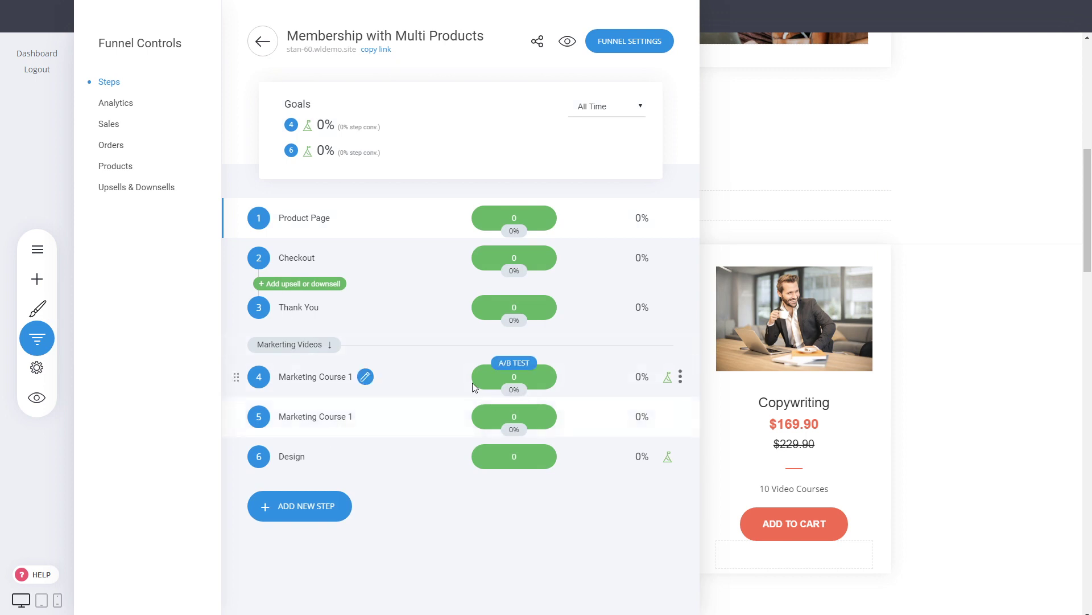
- Open the Checkout step page from the funnel's step list
left_click(971, 391)
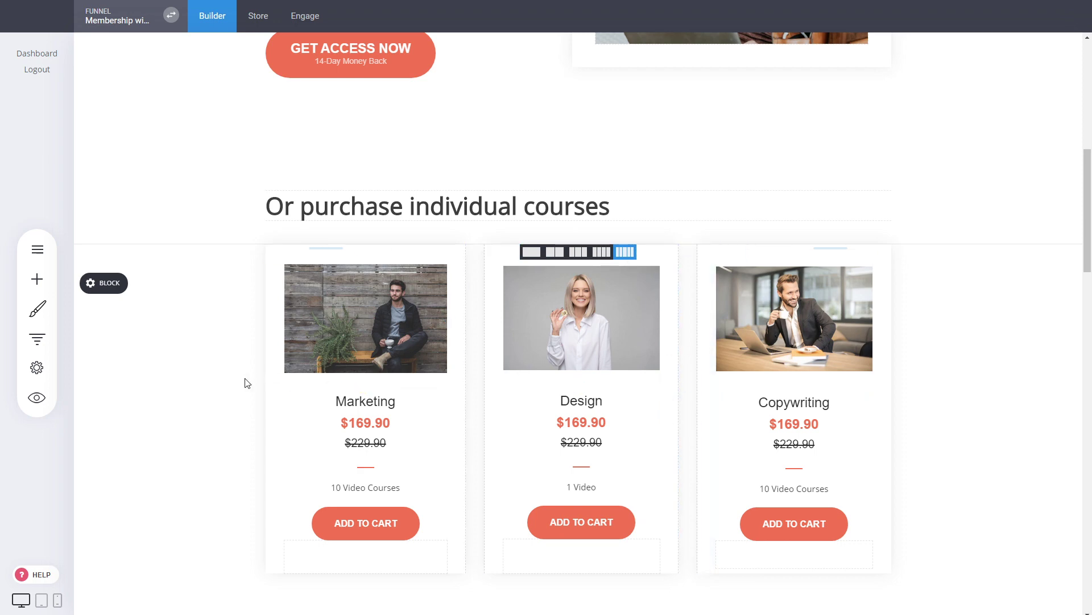
scroll(981, 293, "down", 1)
key("ctrl+f")
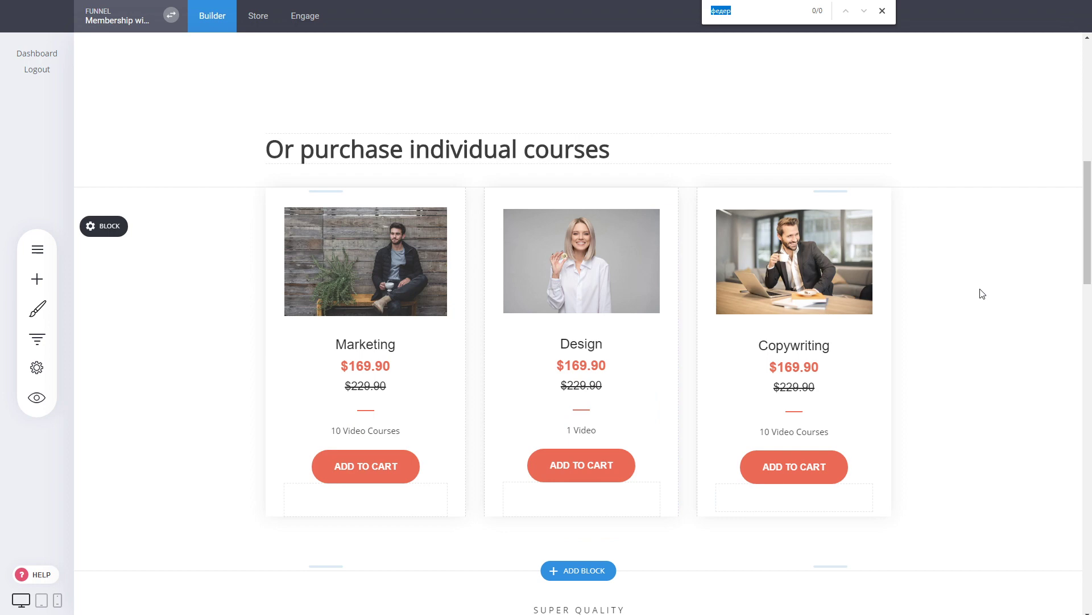
left_click(883, 11)
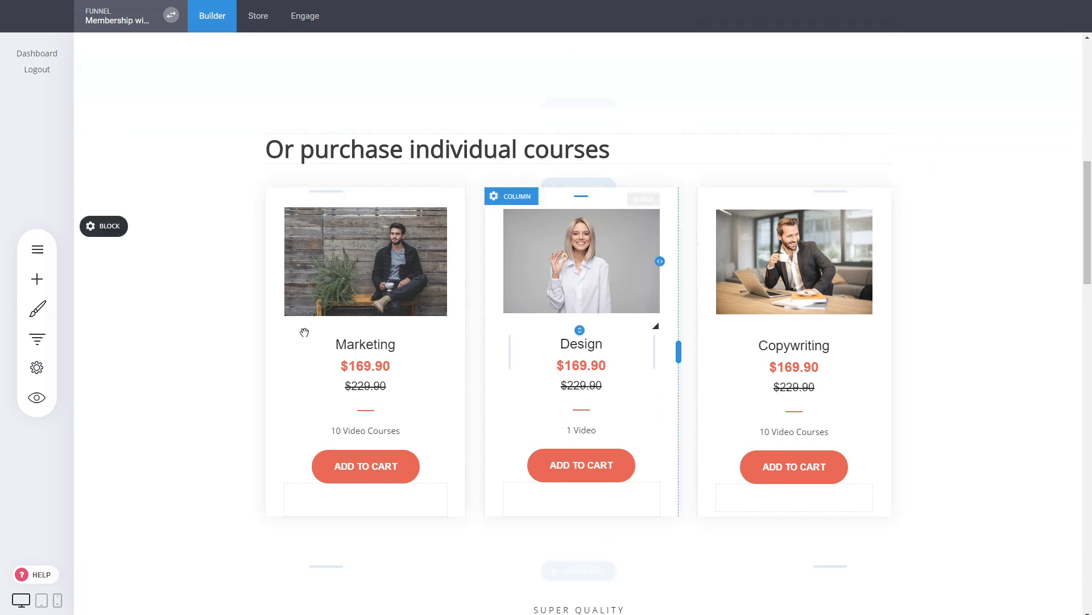
left_click(37, 339)
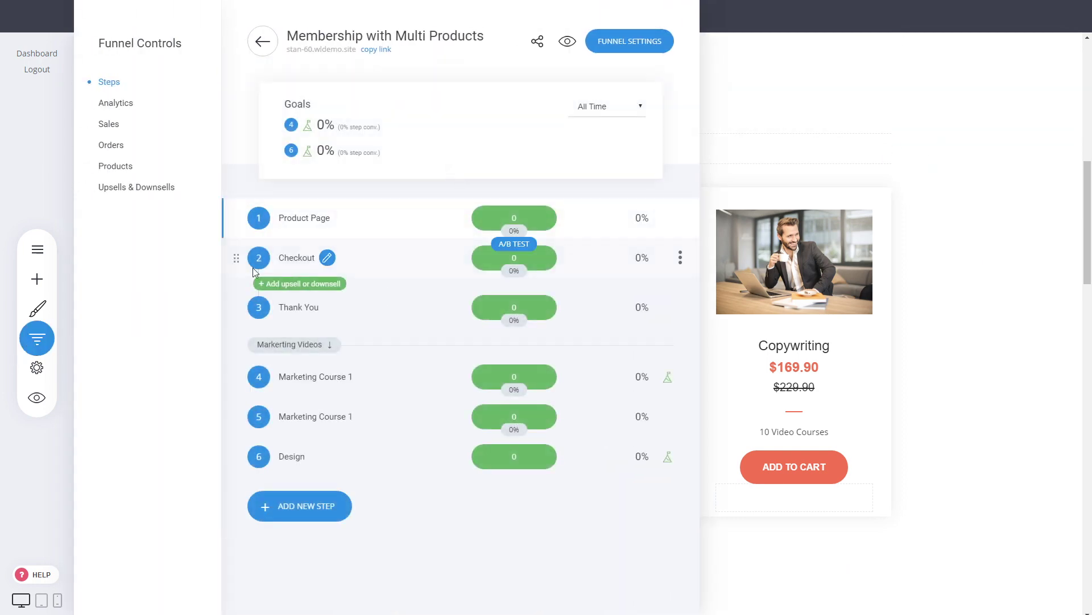
left_click(298, 258)
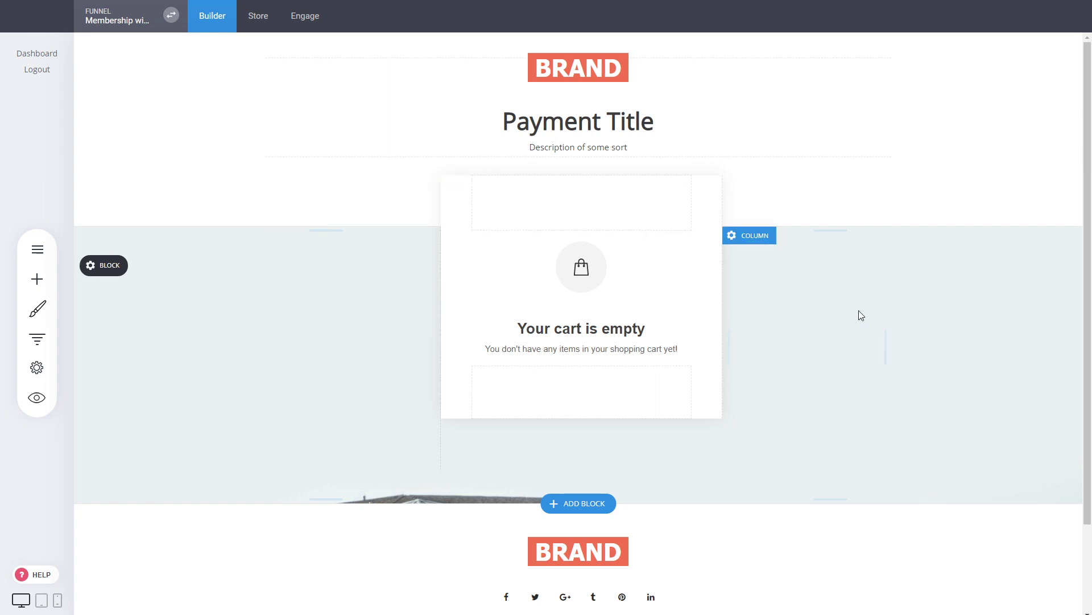
left_click(597, 314)
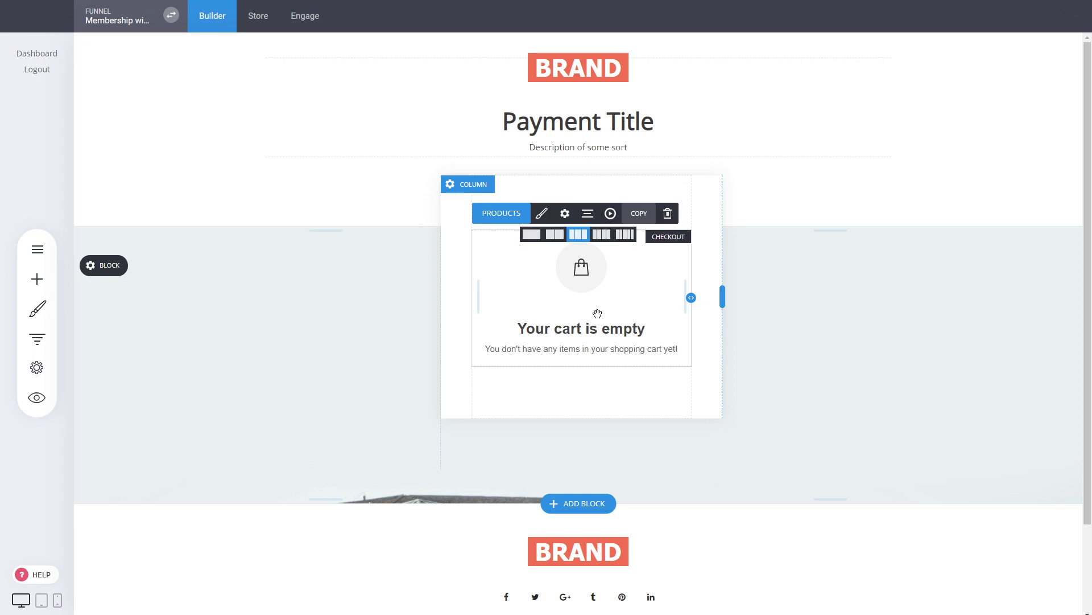
left_click(509, 215)
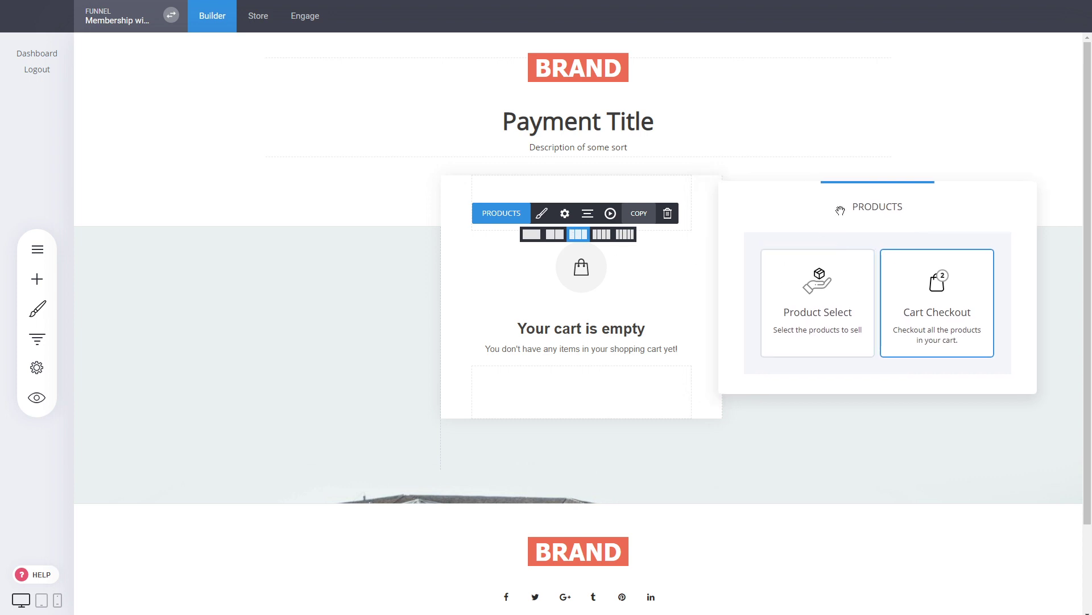
left_click_drag(857, 205, 852, 222)
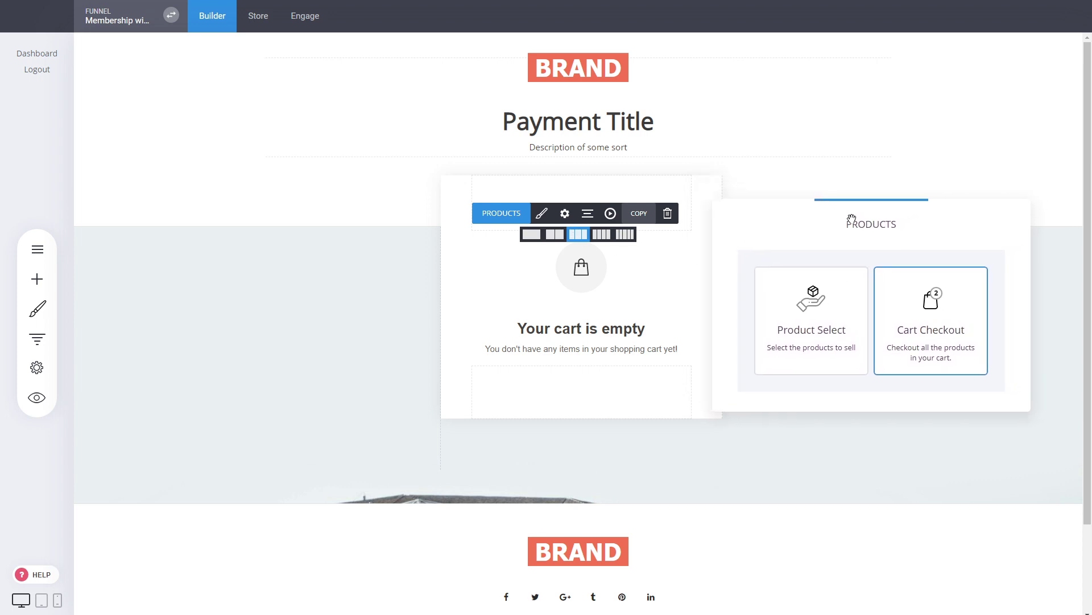
left_click(829, 322)
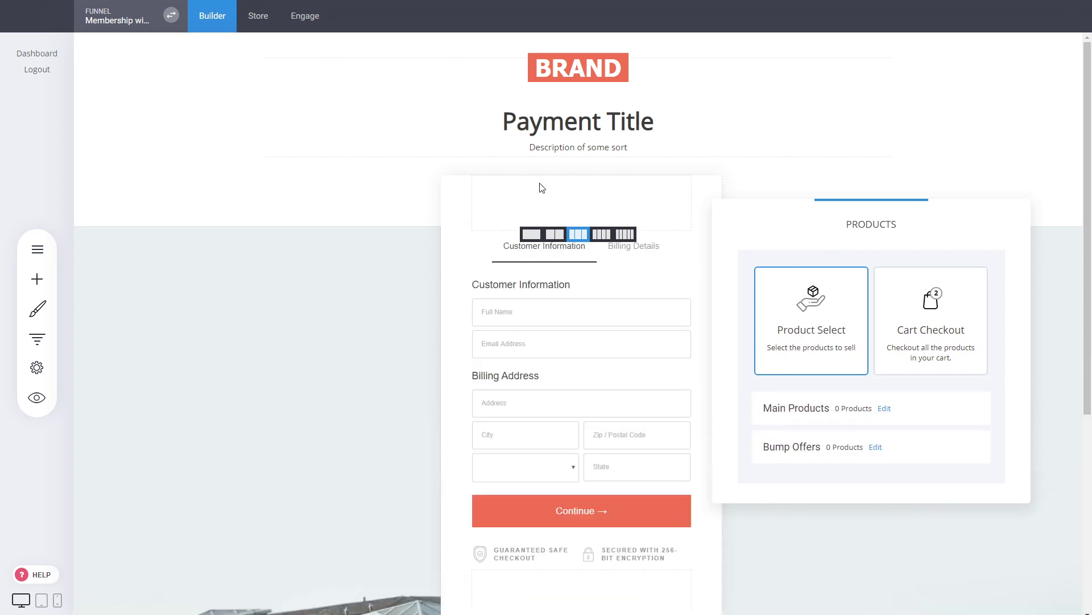
left_click(944, 308)
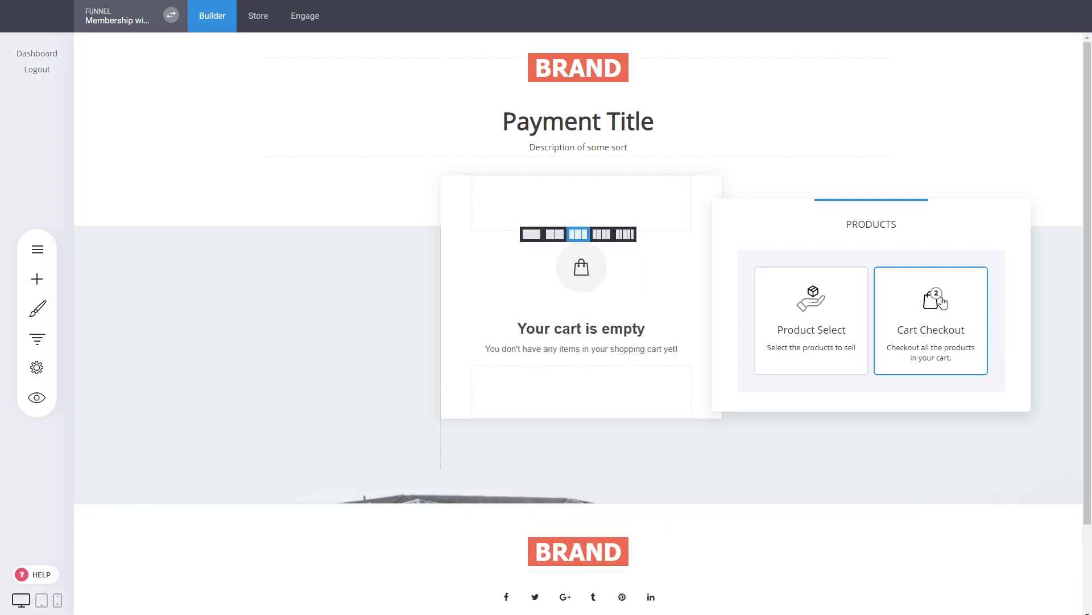
left_click_drag(880, 222, 880, 218)
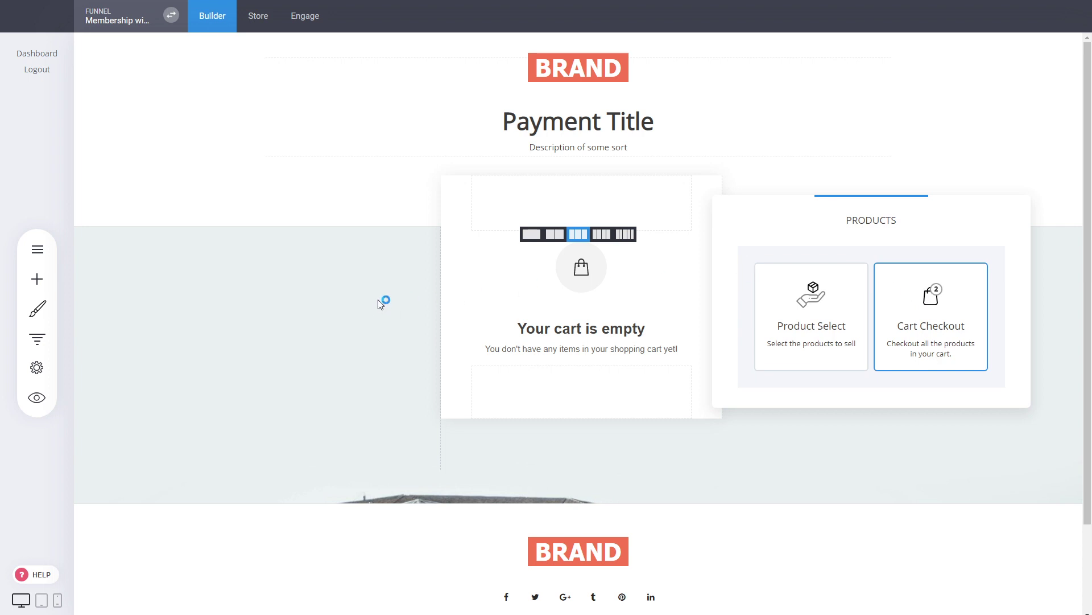
left_click(533, 28)
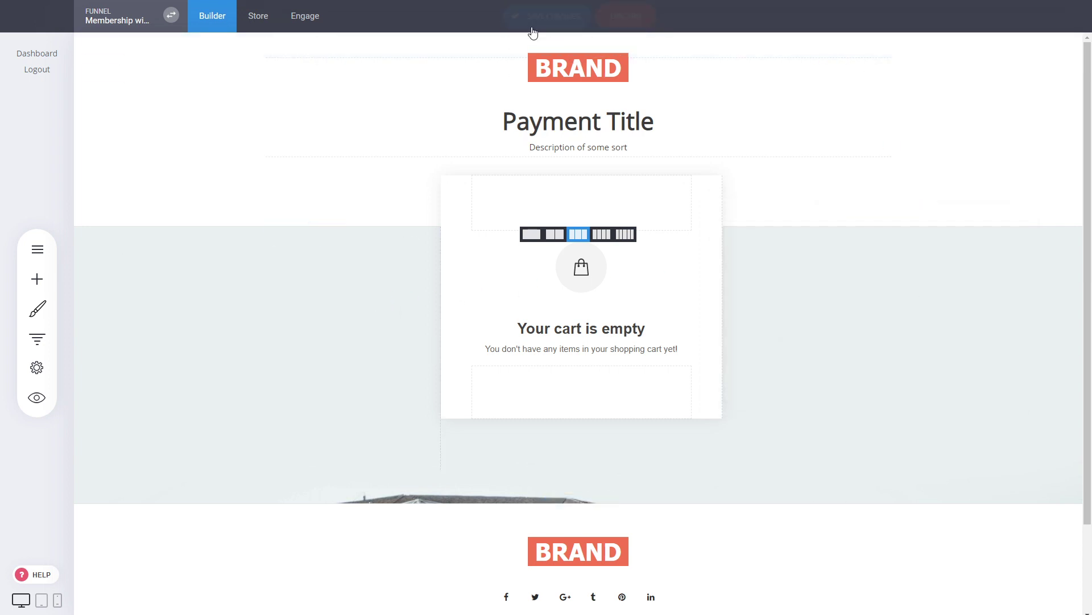
- Open the Product Page step, scroll to its courses offer block, and switch to TempMail
left_click(37, 339)
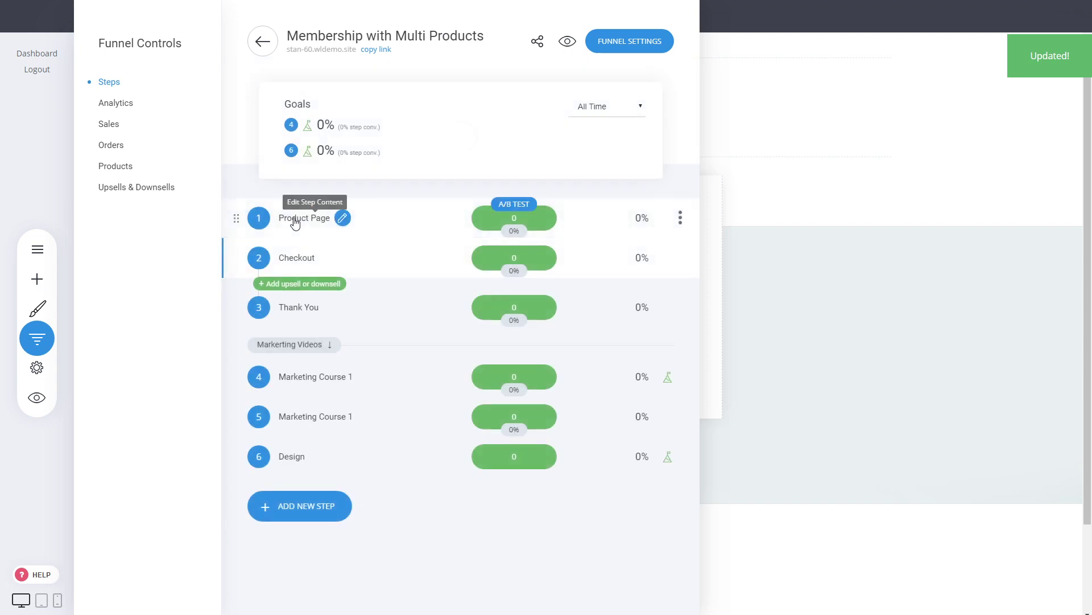
left_click(295, 221)
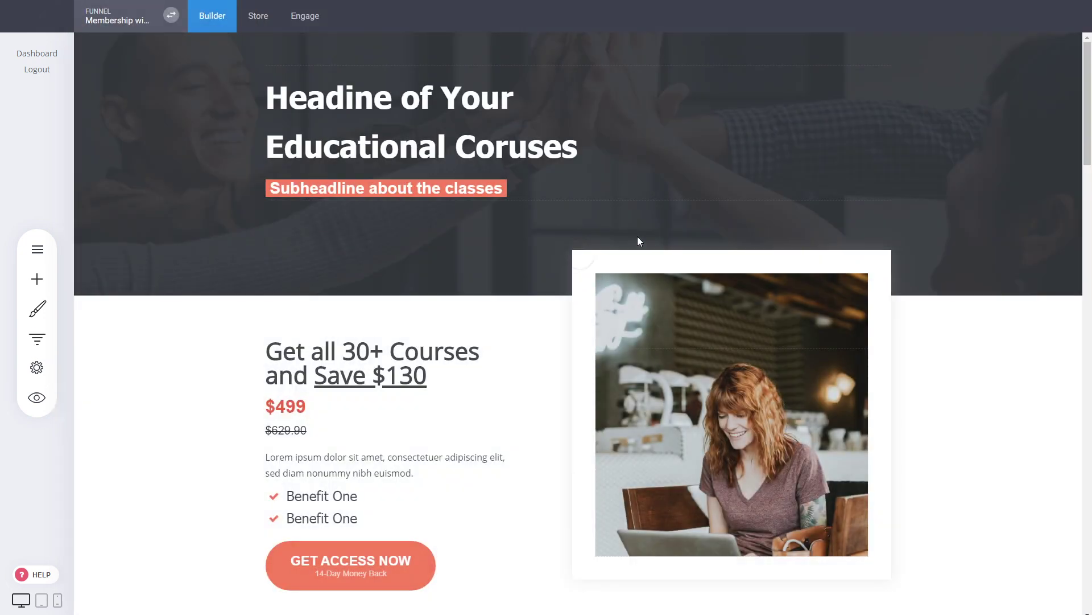
scroll(922, 370, "down", 4)
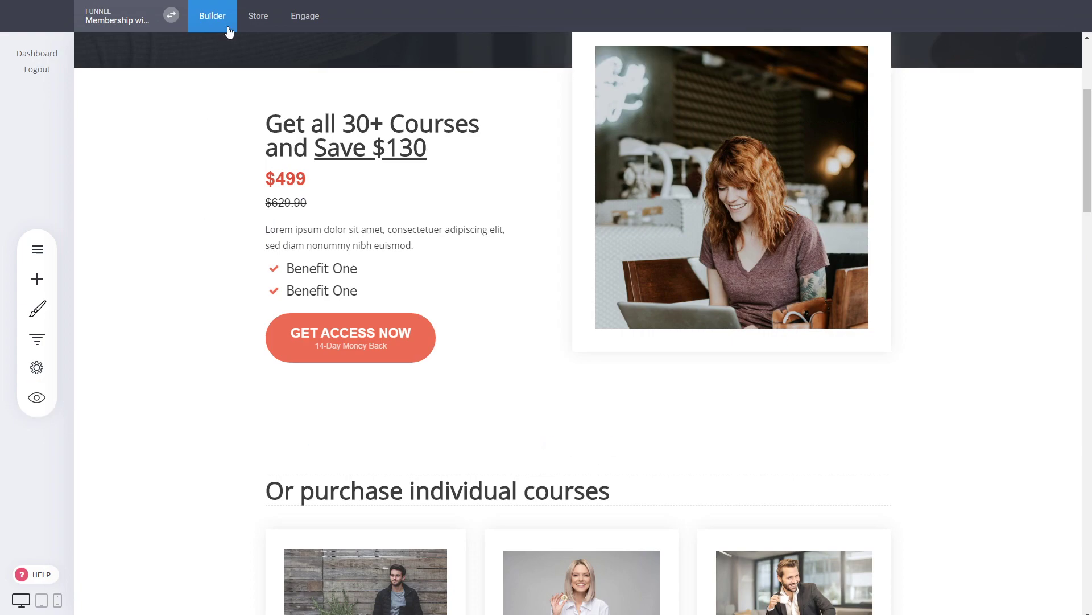
key("alt+Tab")
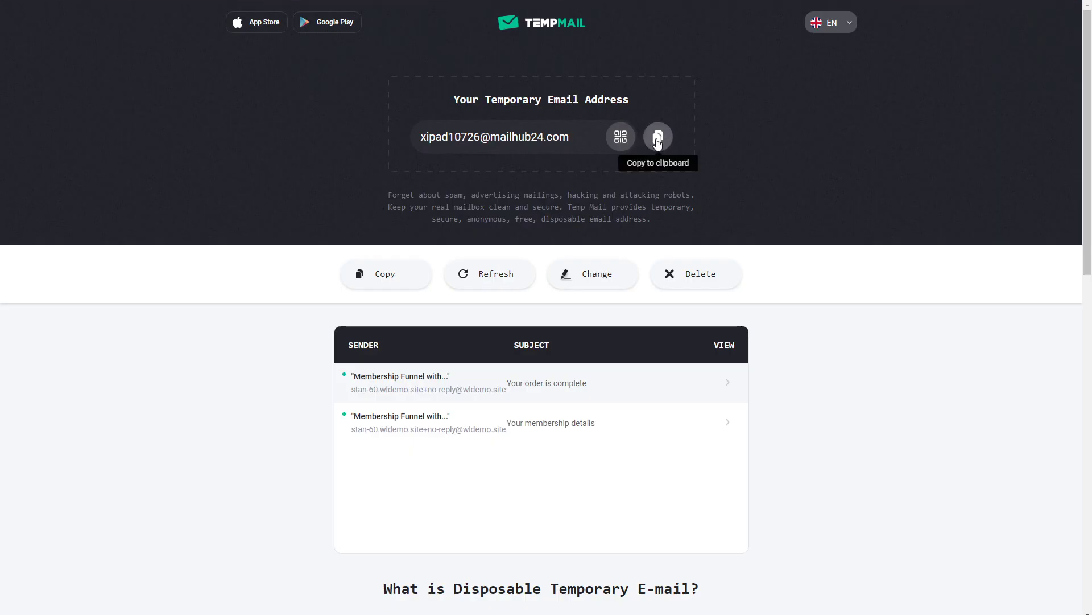
- Delete the old TempMail address, copy the freshly generated one, and return to the funnel steps
left_click(658, 139)
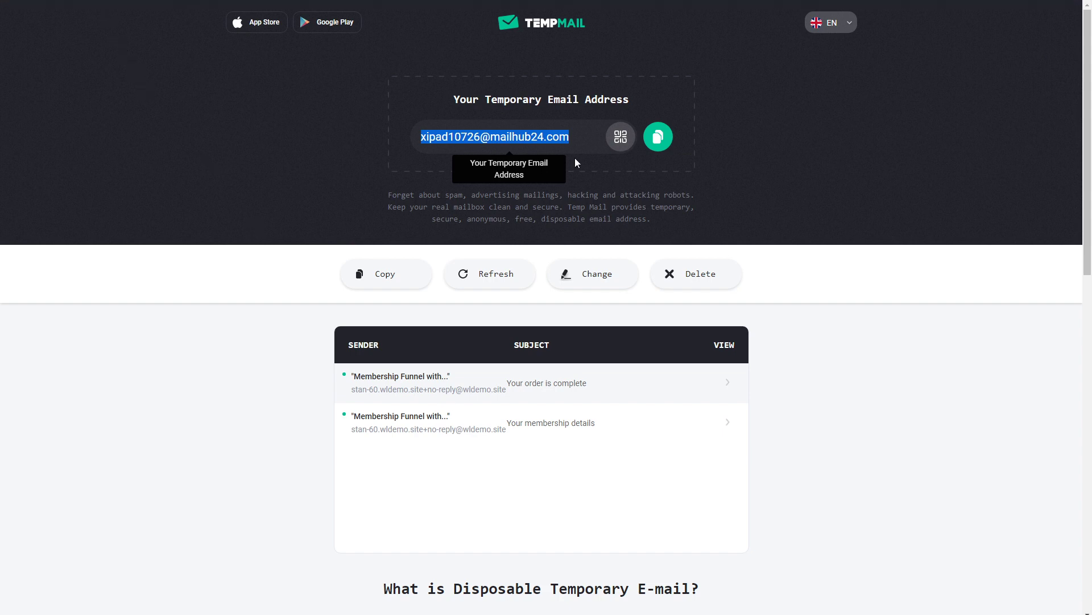
left_click(695, 274)
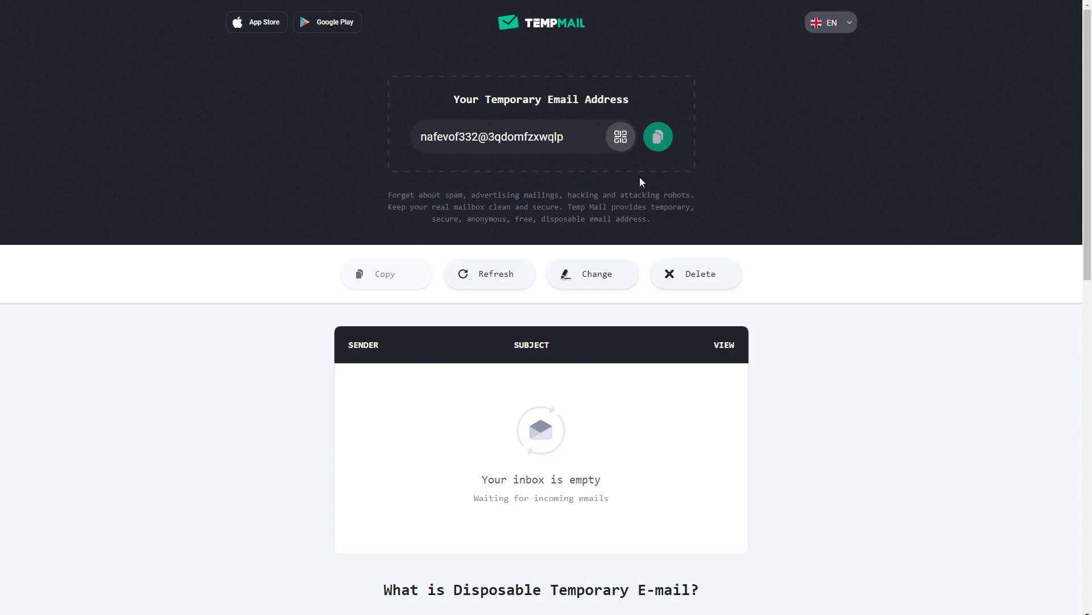
left_click(658, 137)
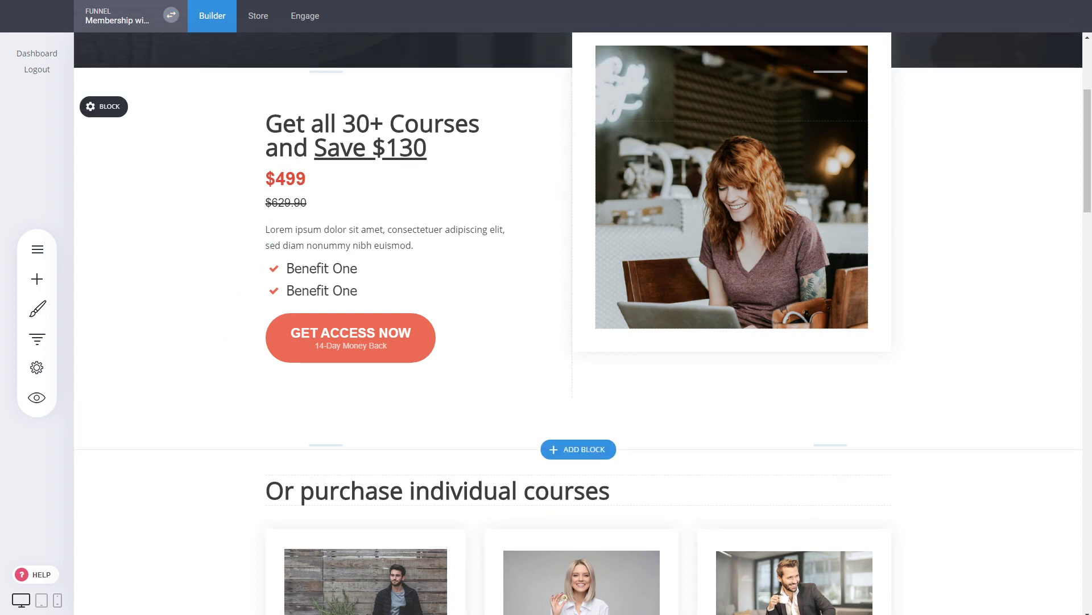
left_click(40, 340)
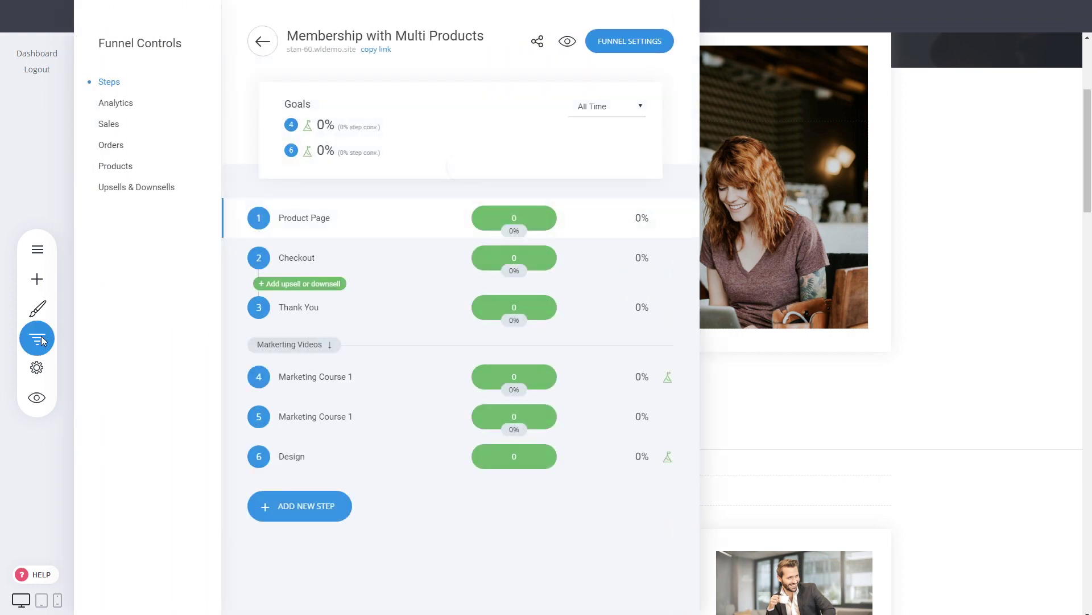
left_click(36, 397)
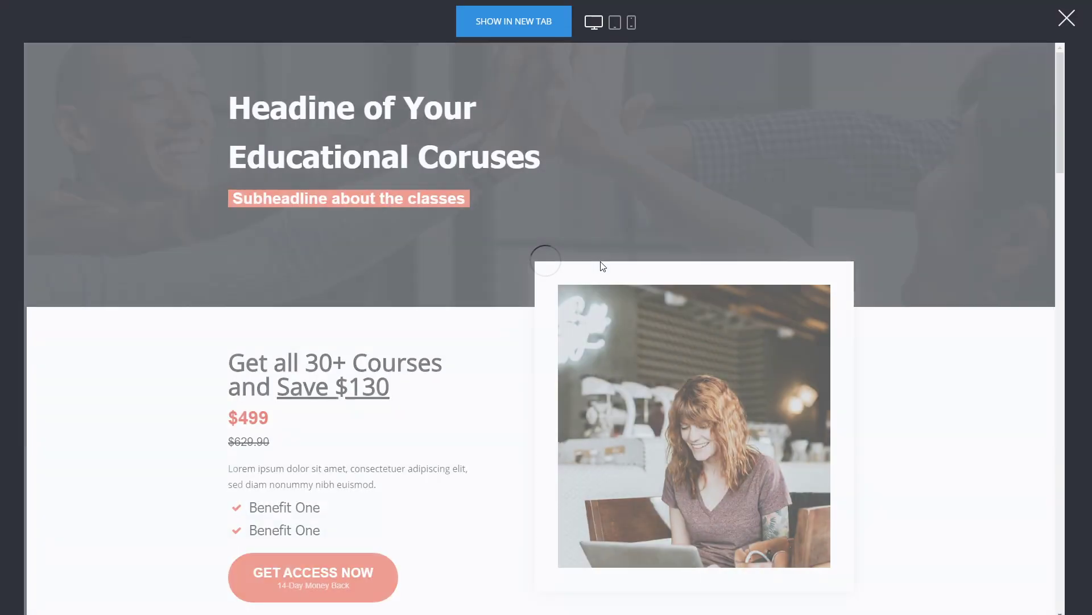
- In the live preview, add Marketing and Design to the cart, dismiss the headphones upsell, and check out
scroll(787, 175, "down", 5)
scroll(503, 291, "up", 4)
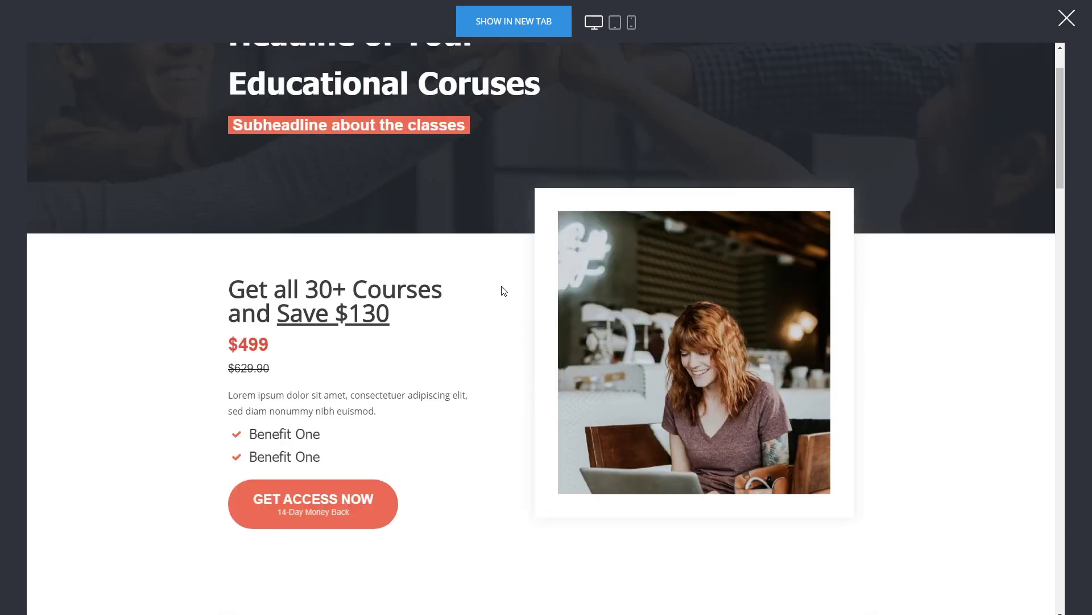
scroll(818, 189, "up", 1)
scroll(817, 189, "down", 11)
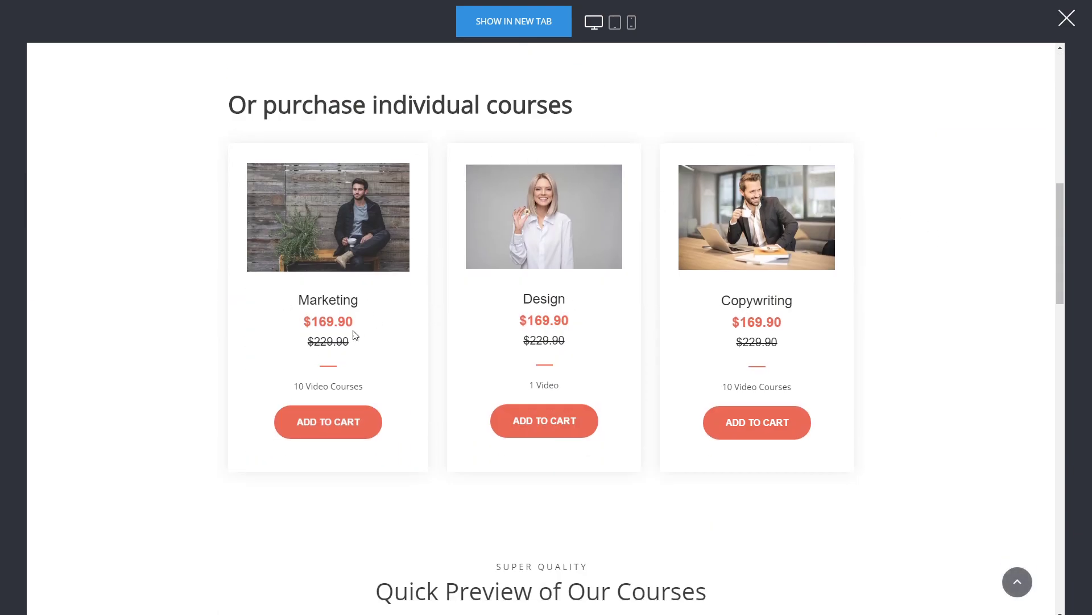
left_click(357, 431)
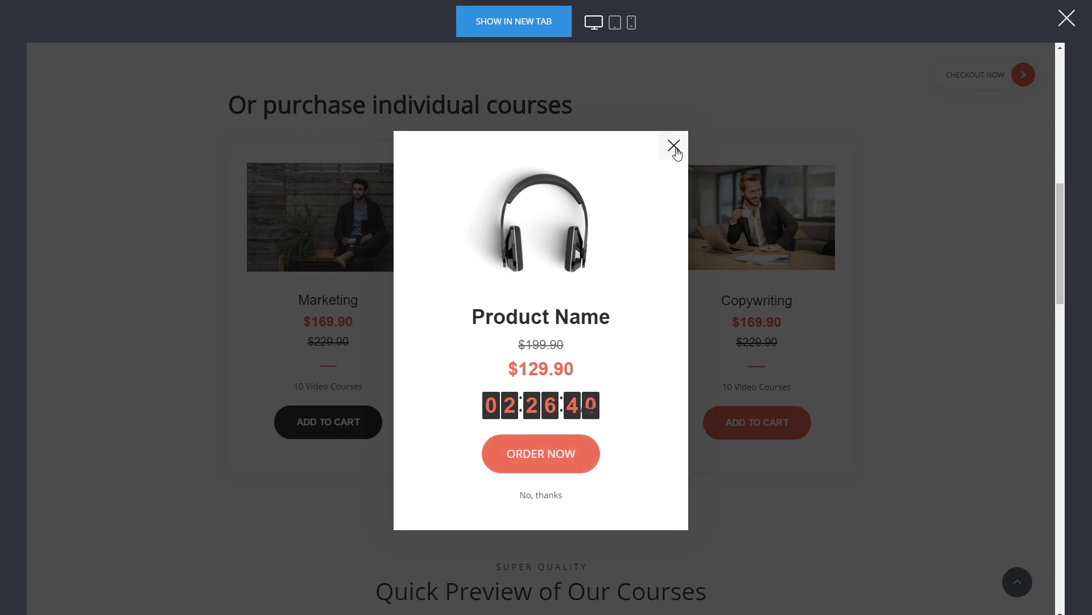
left_click(673, 146)
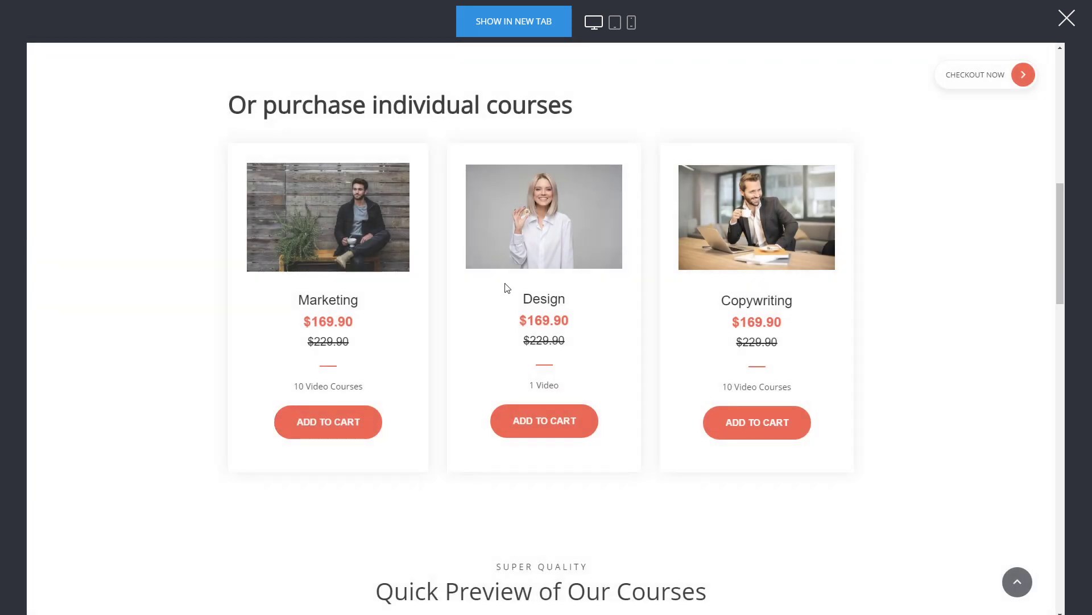
left_click(527, 434)
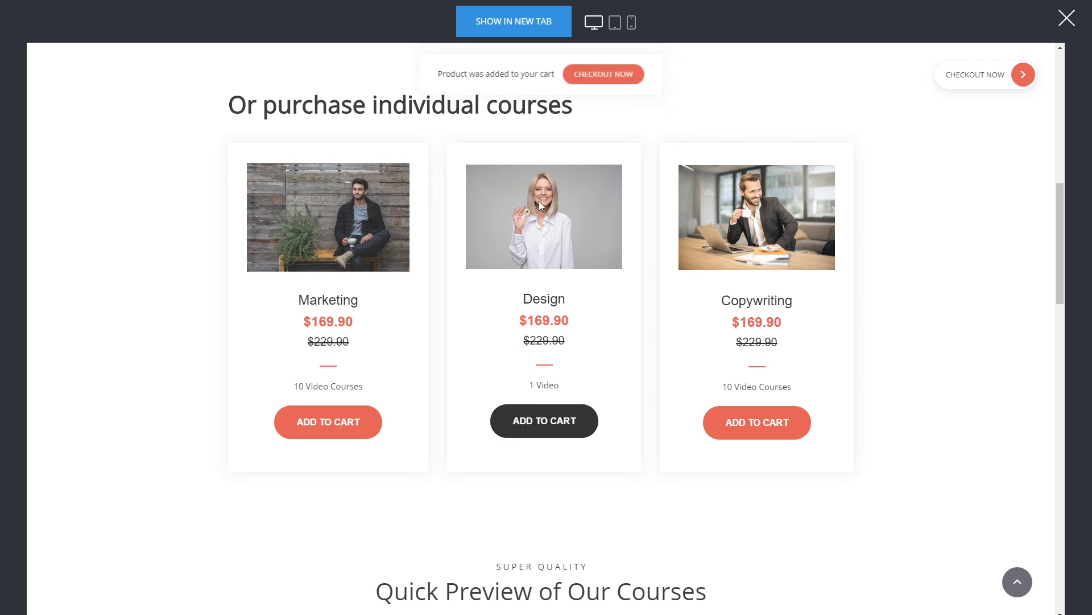
left_click(1023, 78)
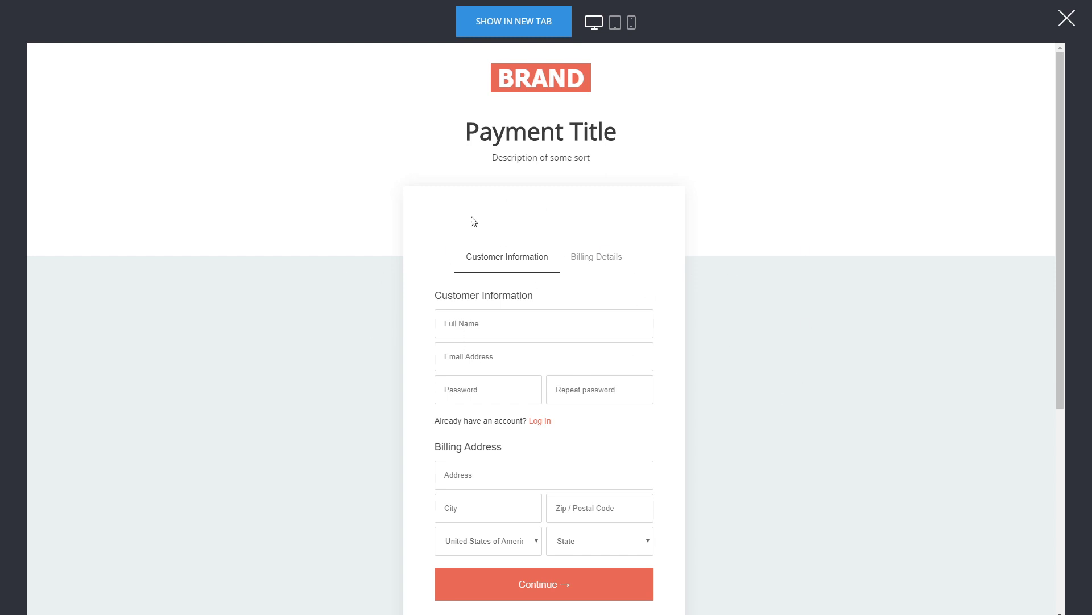
- Fill in the customer's name, paste the temporary e-mail, and enter and confirm an account password
left_click(457, 324)
key("ctrl+v")
left_click(468, 393)
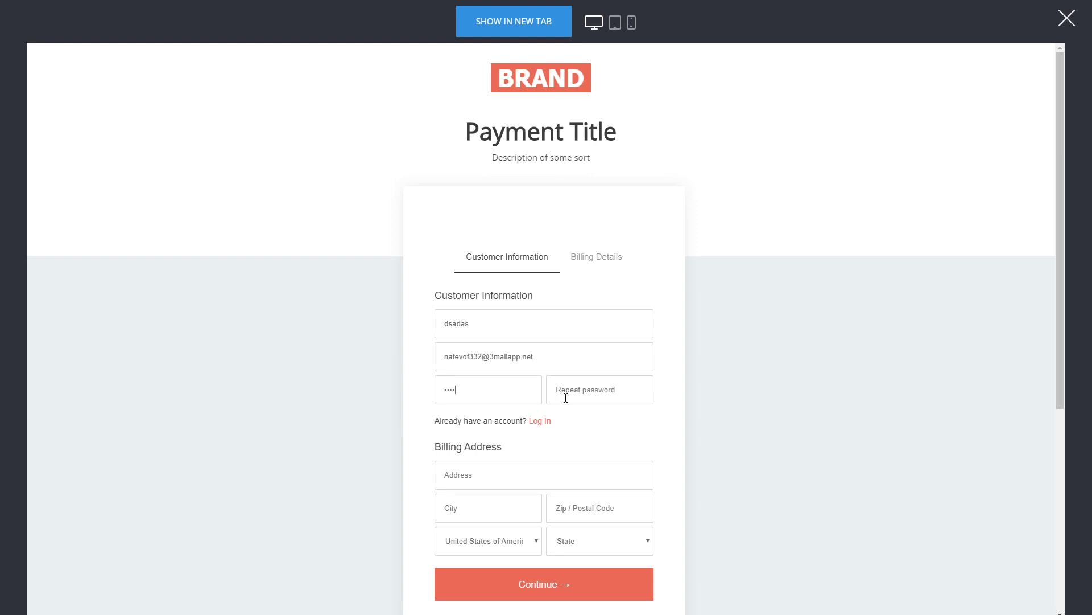
left_click(589, 388)
- Fill in the billing street, city, postal code and state
scroll(351, 432, "down", 2)
left_click(452, 360)
type("dsadsa")
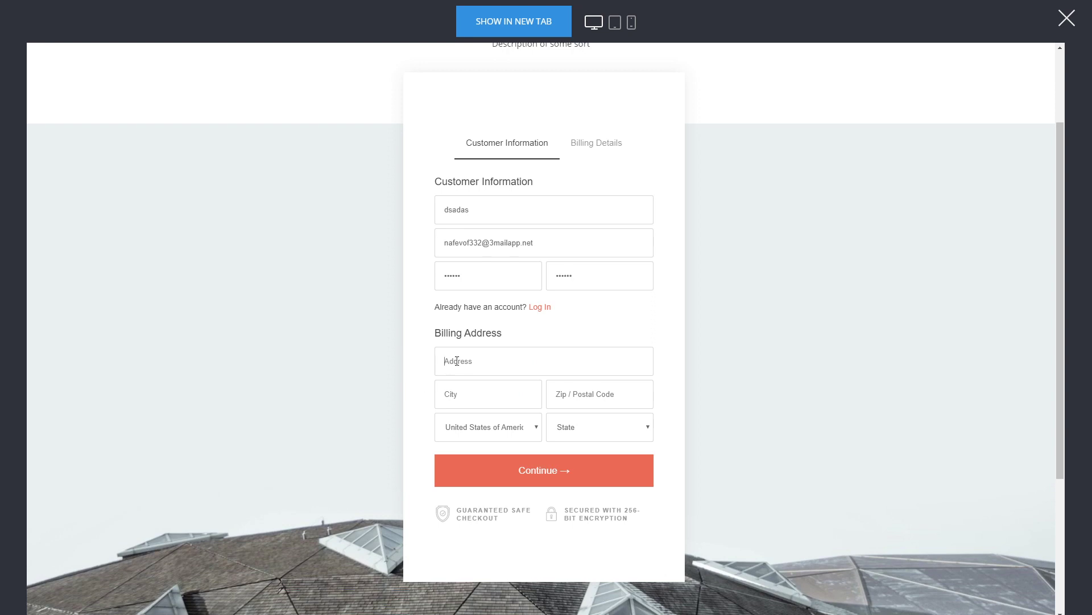
left_click(449, 396)
type("dsad")
left_click(582, 401)
type("as")
key("BackSpace")
key("BackSpace")
type("323232")
key("Tab")
key("Tab")
type("iowa")
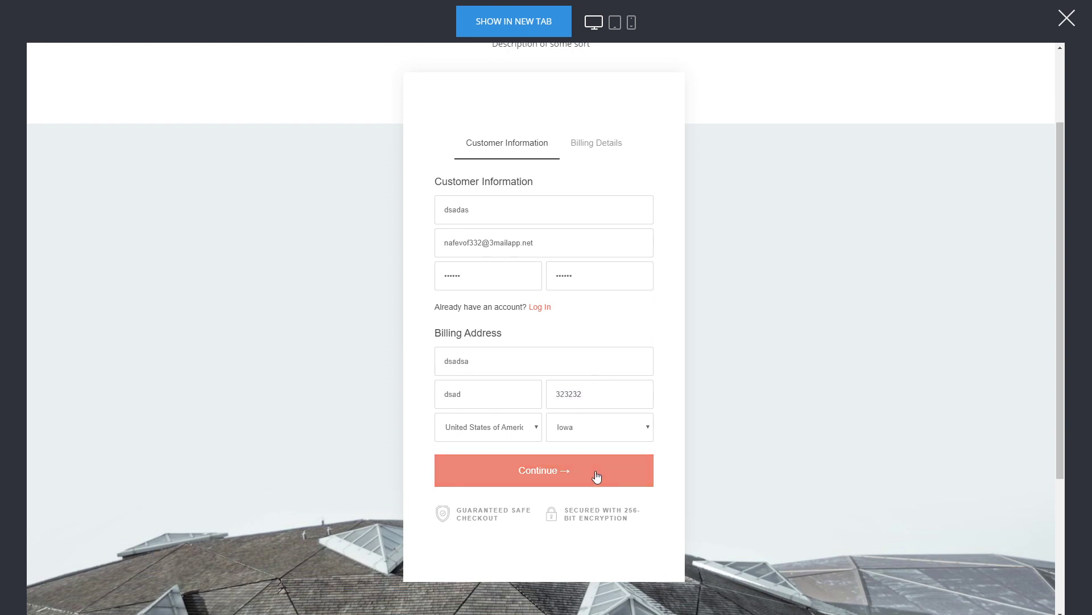
left_click(596, 474)
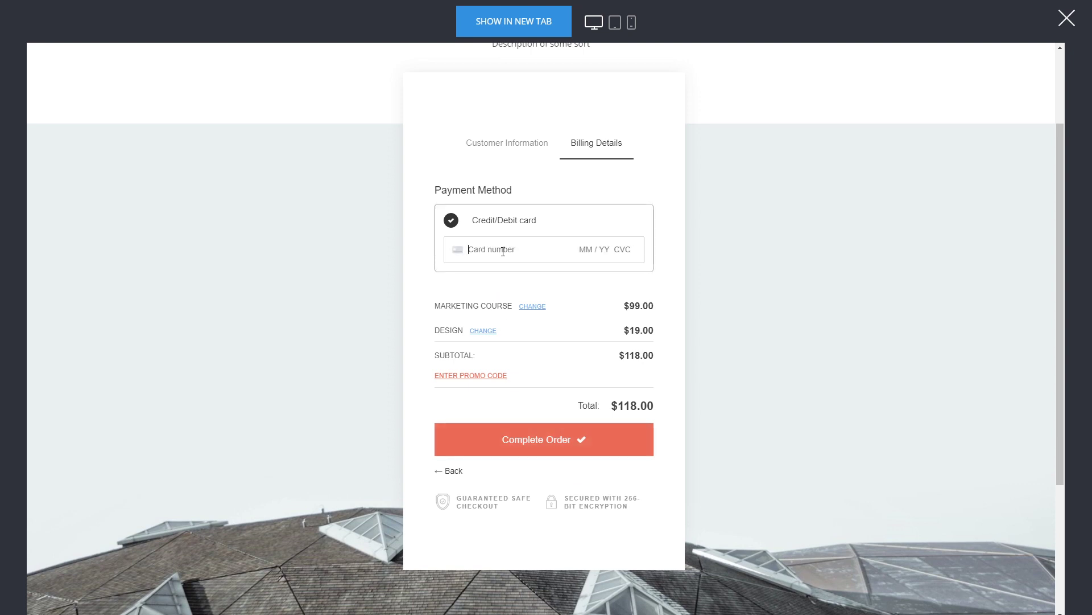
type("4242 4242 4242 4242 04 / 24 242")
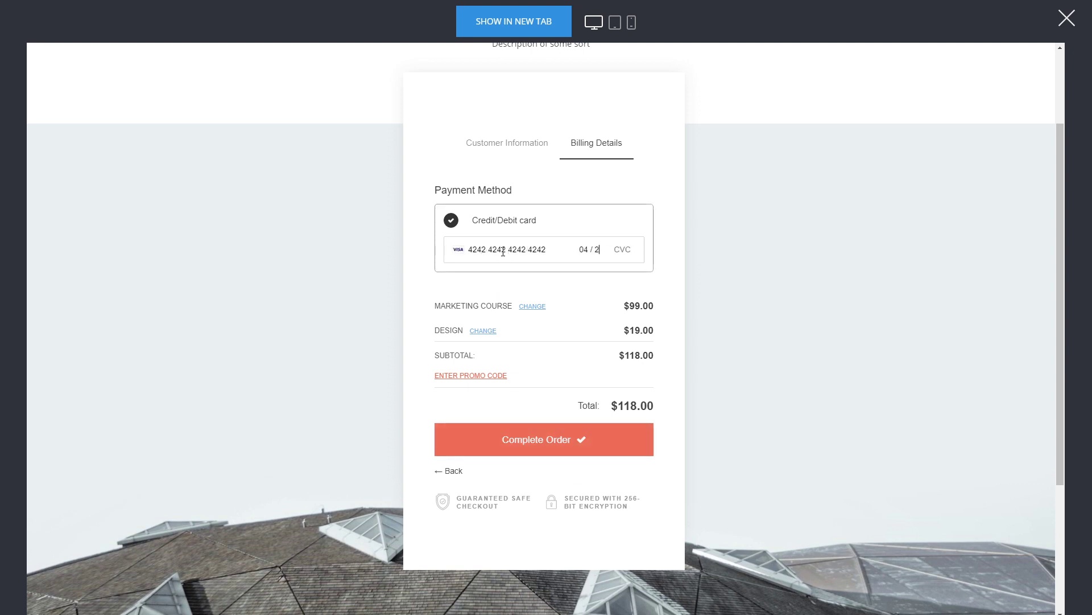
left_click(474, 283)
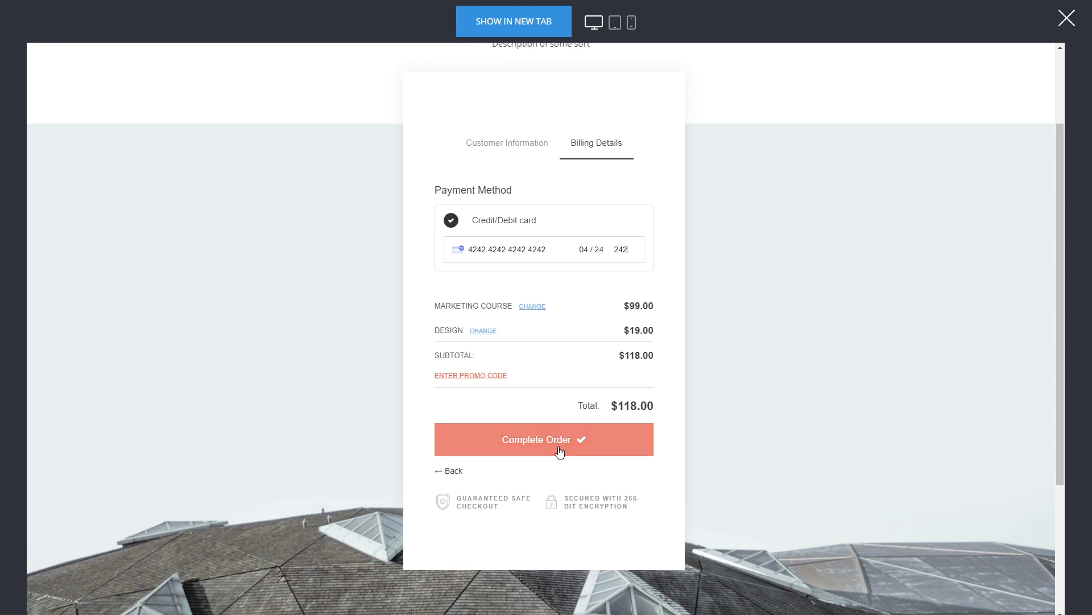
left_click(532, 452)
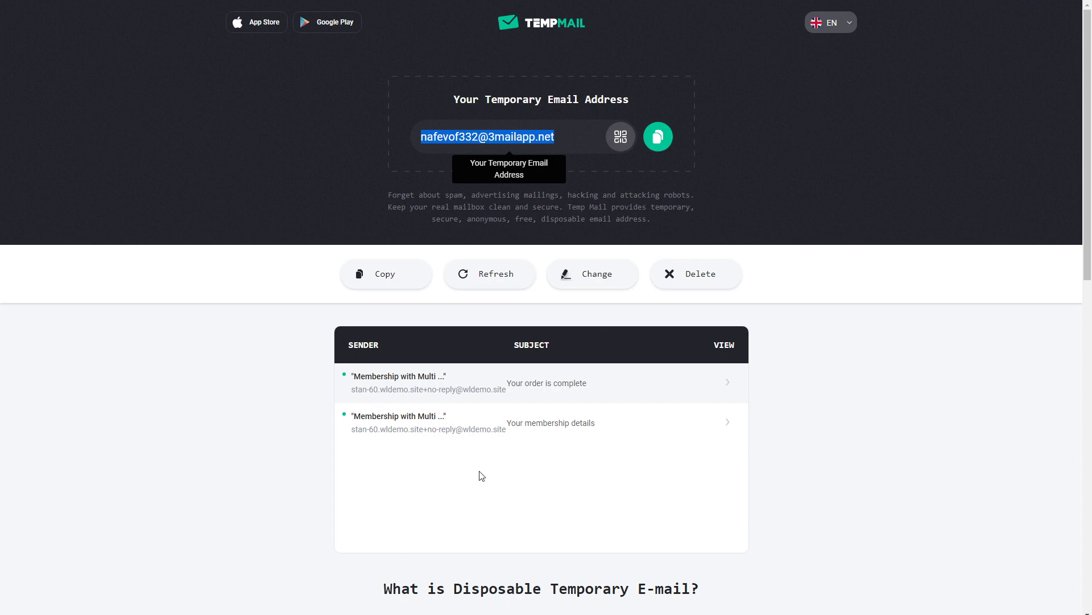
- Read the 'Your order is complete' email and return to the inbox
left_click(576, 387)
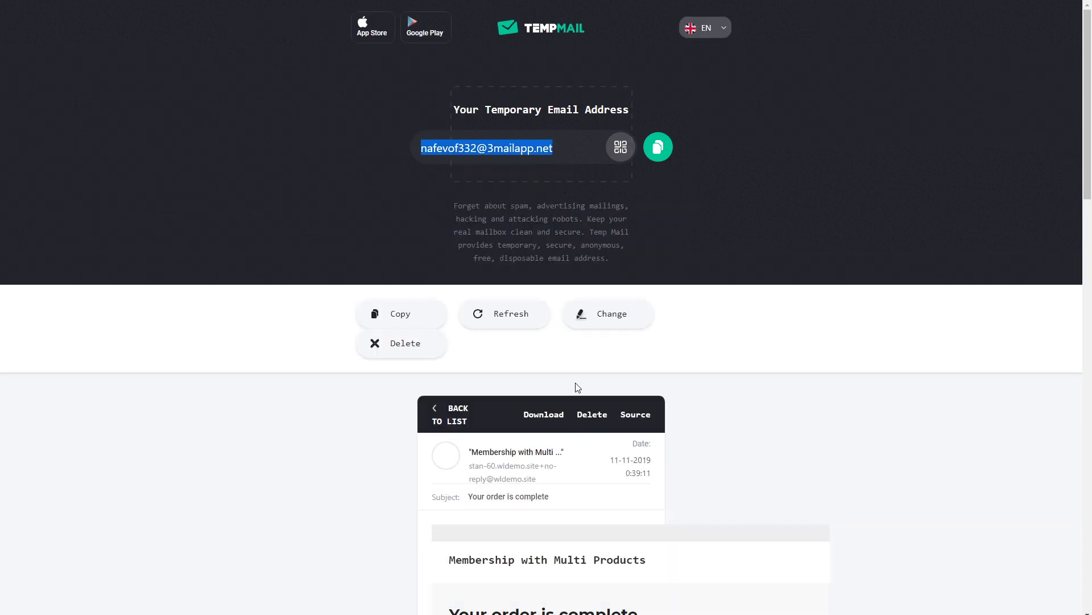
scroll(756, 404, "down", 5)
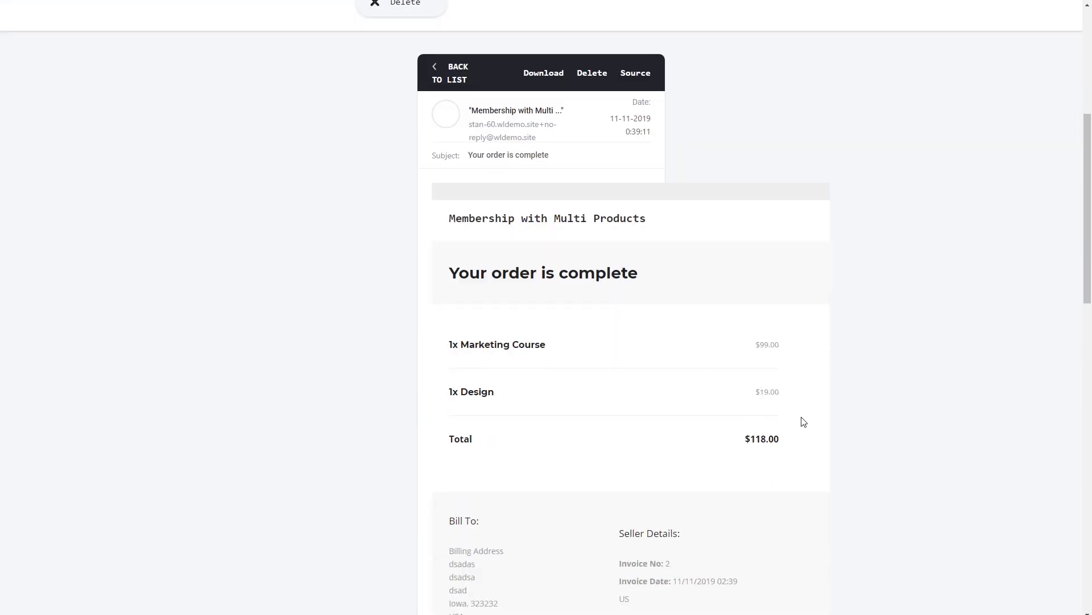
scroll(743, 390, "down", 2)
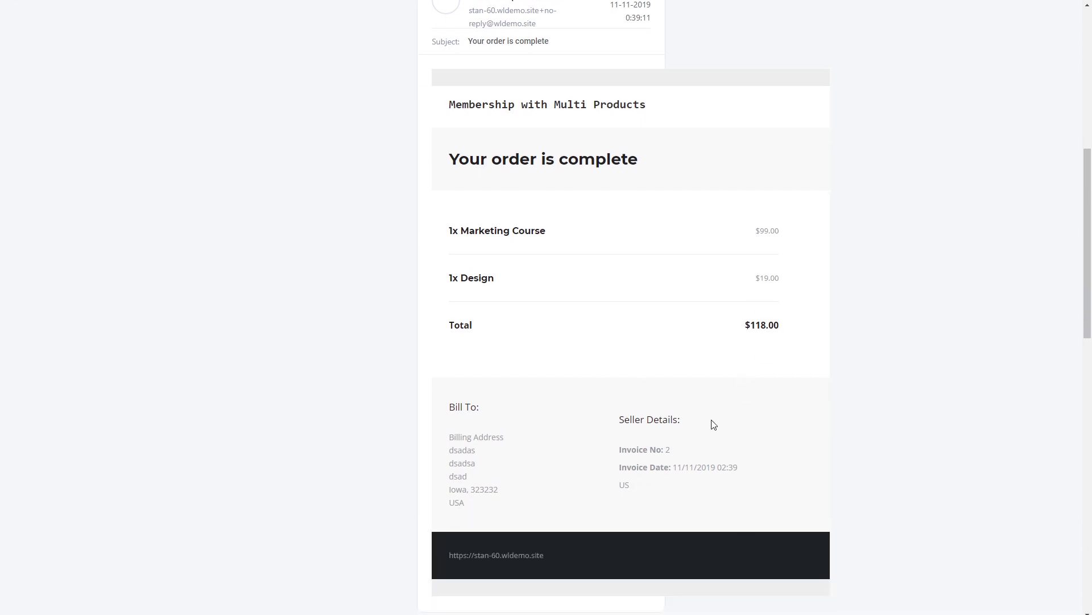
scroll(713, 425, "up", 6)
left_click(460, 308)
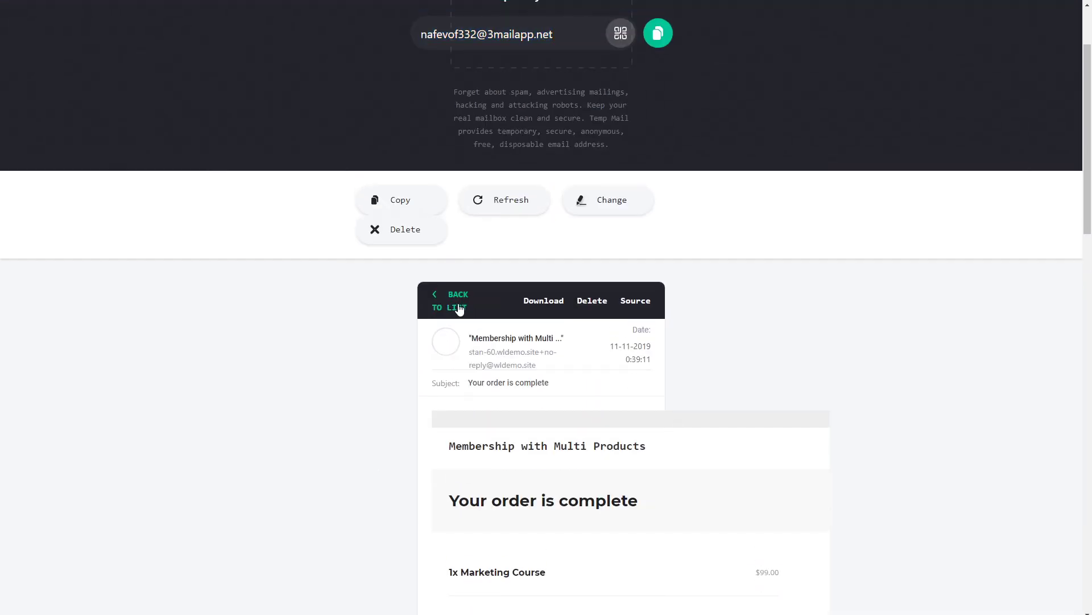
- From 'Your membership details', open the Marketing Course and then the Design course pages
left_click(586, 384)
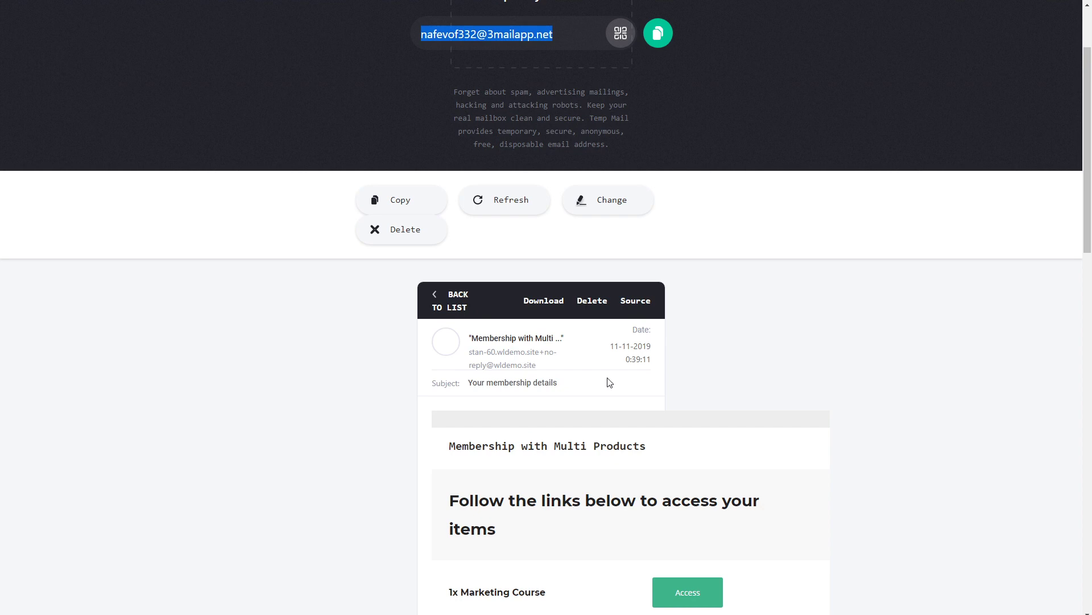
scroll(649, 387, "down", 5)
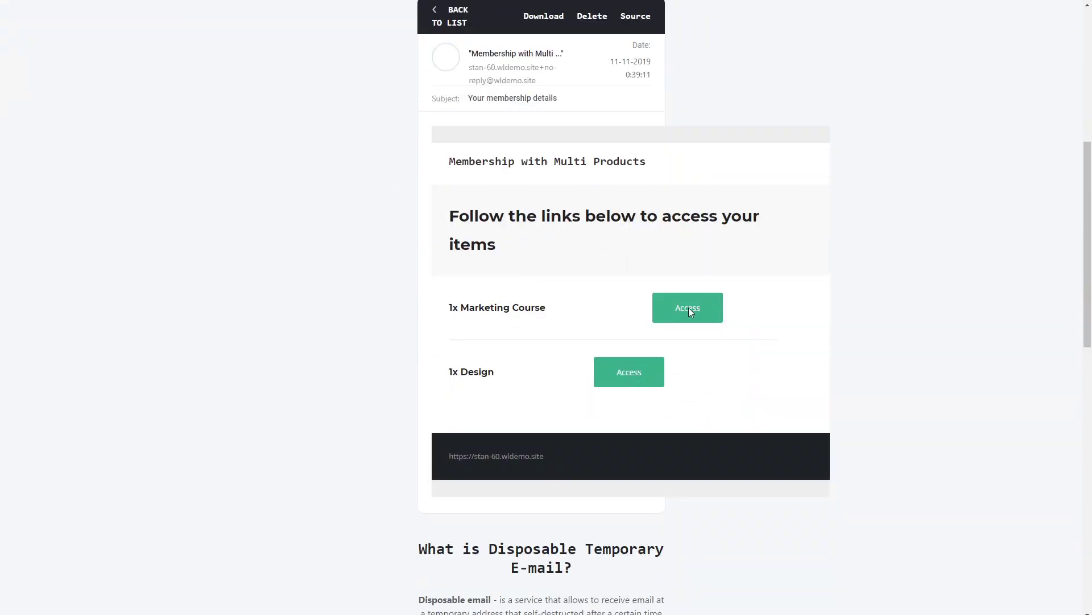
left_click(633, 385)
left_click(624, 381)
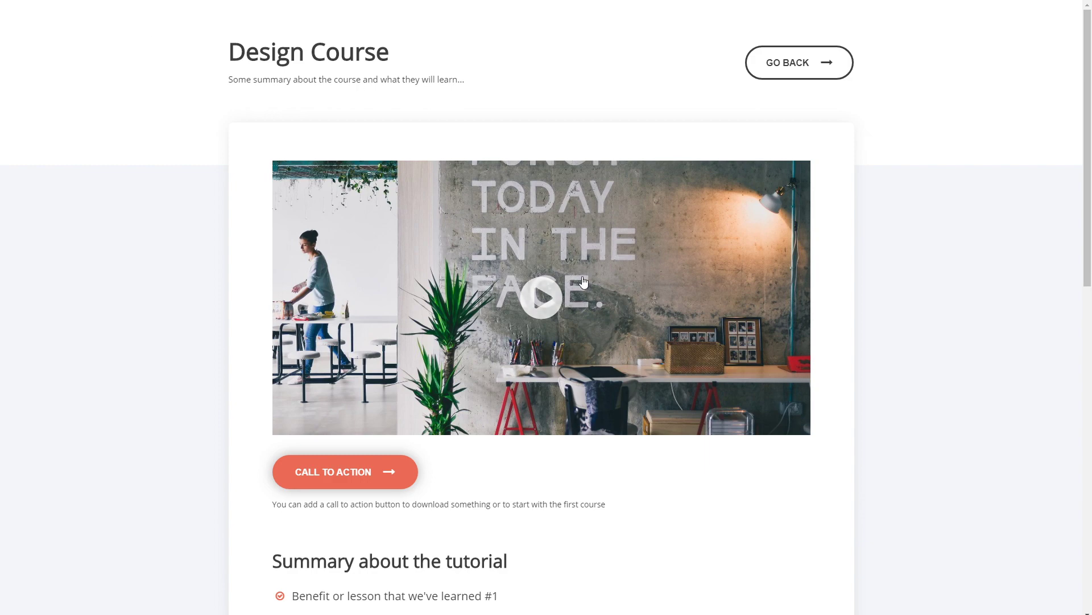
scroll(345, 253, "down", 5)
scroll(344, 252, "up", 5)
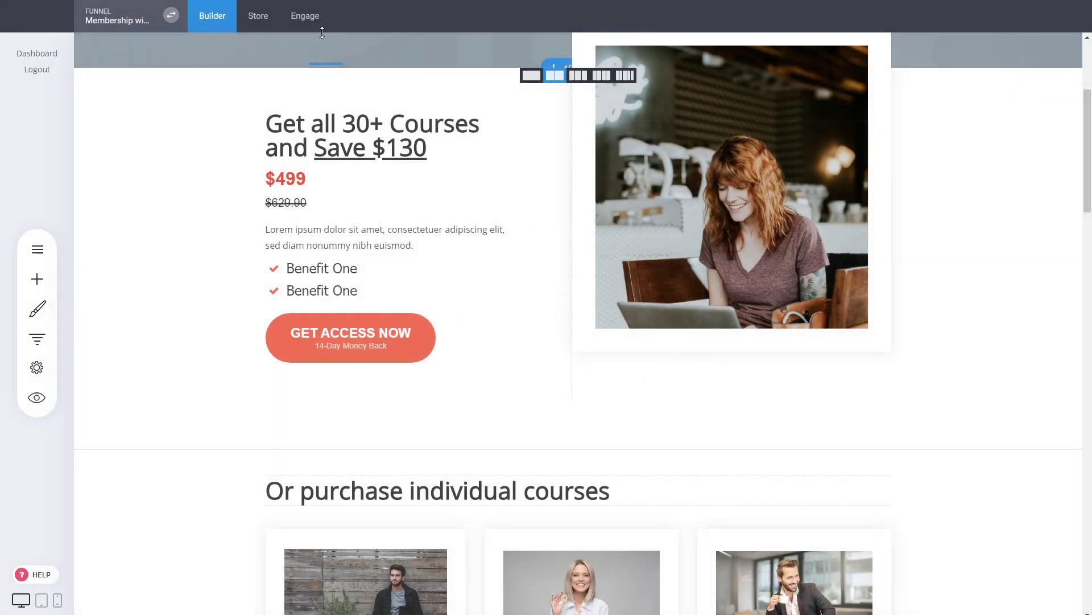
- In Engage, filter contacts to the Marketing group, view the test buyer's details, then return to Builder
left_click(305, 16)
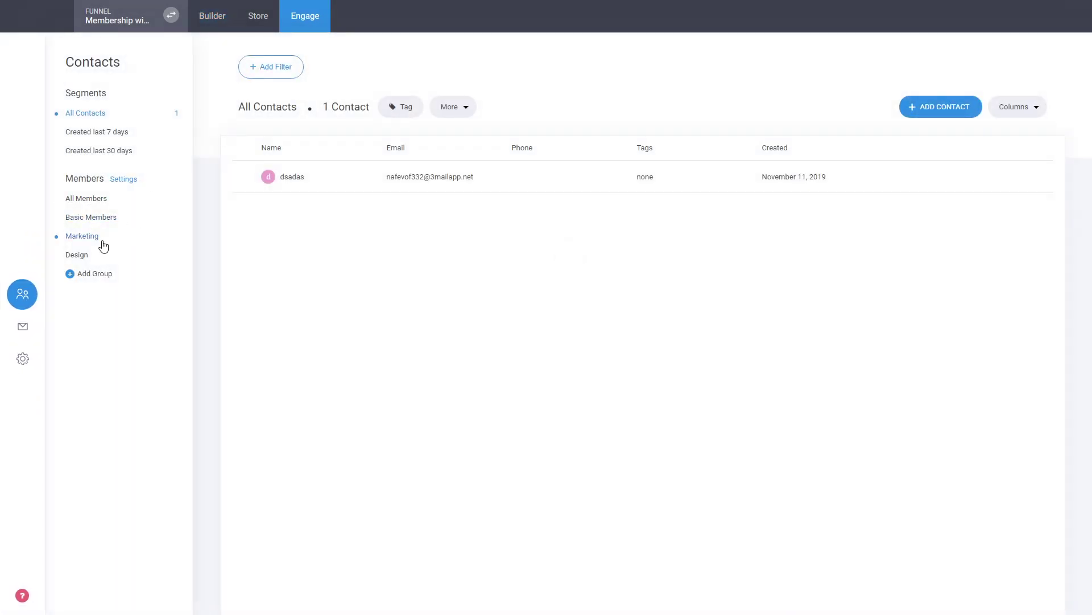
left_click(87, 237)
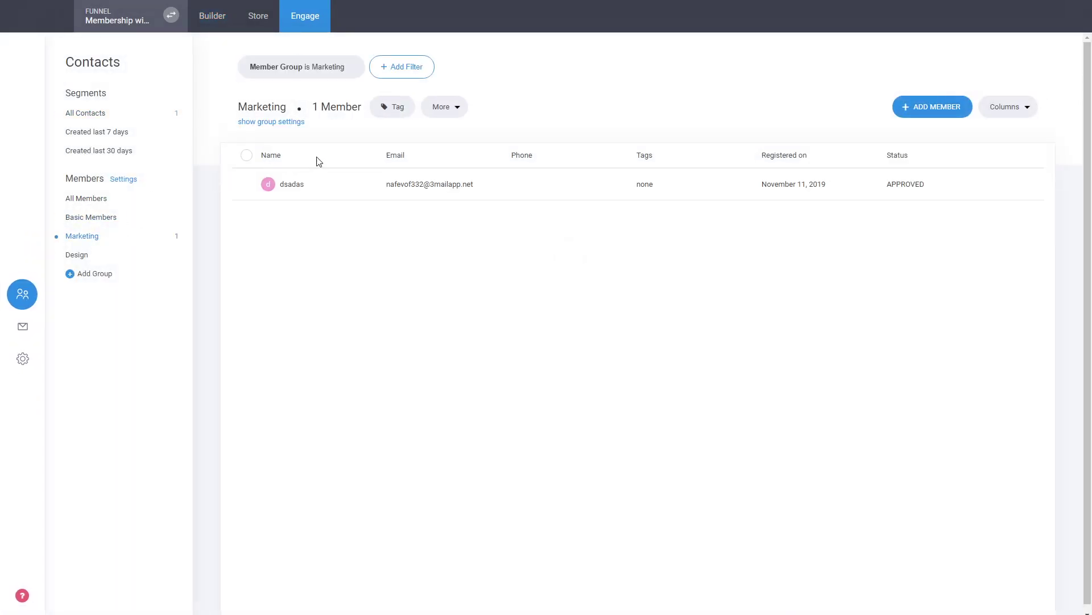
left_click(291, 122)
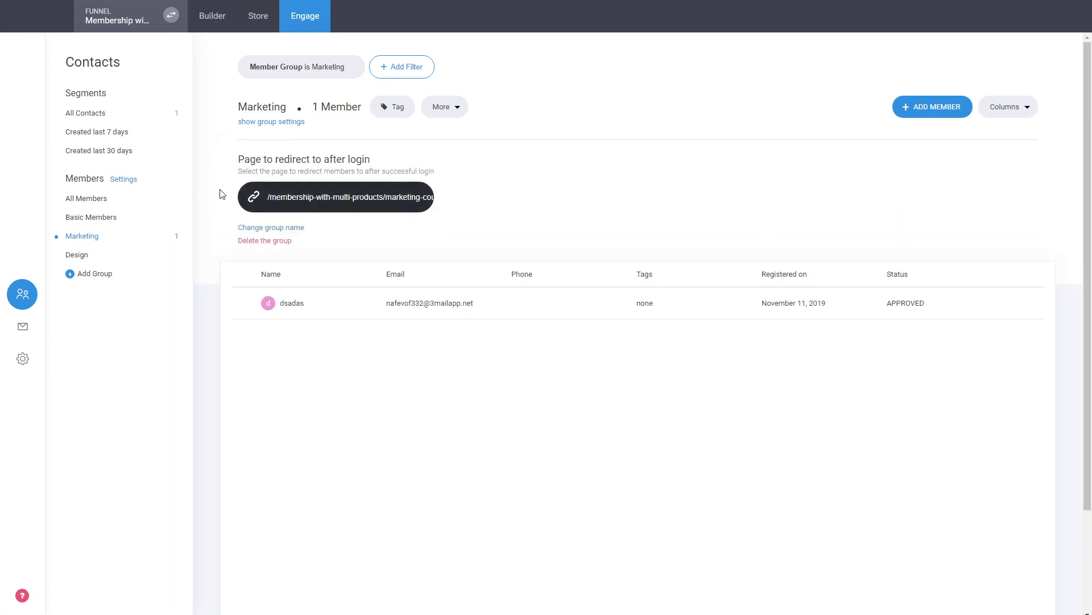
left_click(423, 304)
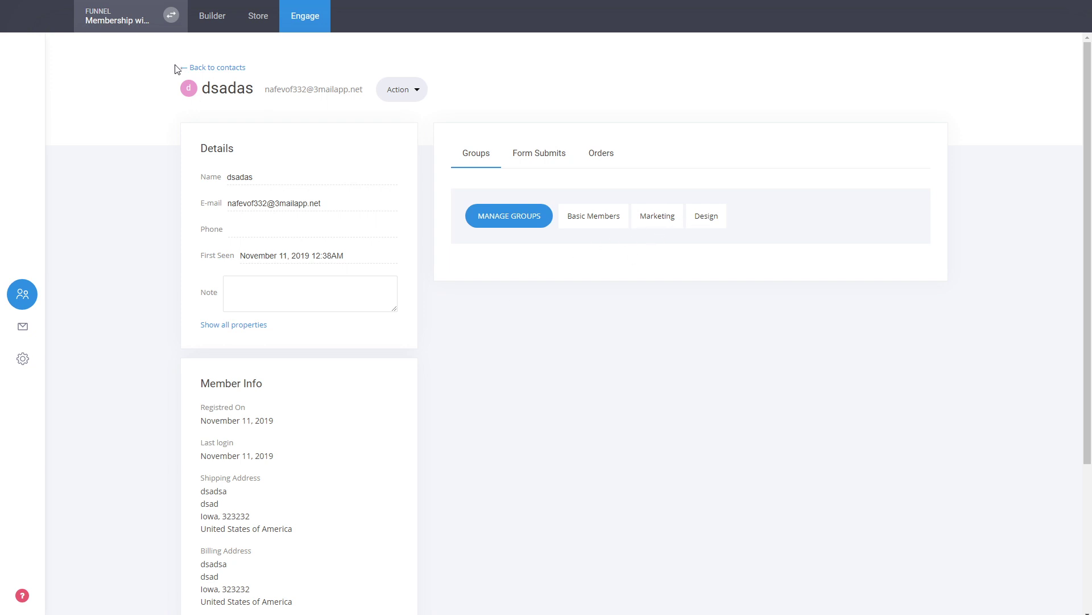
left_click(192, 67)
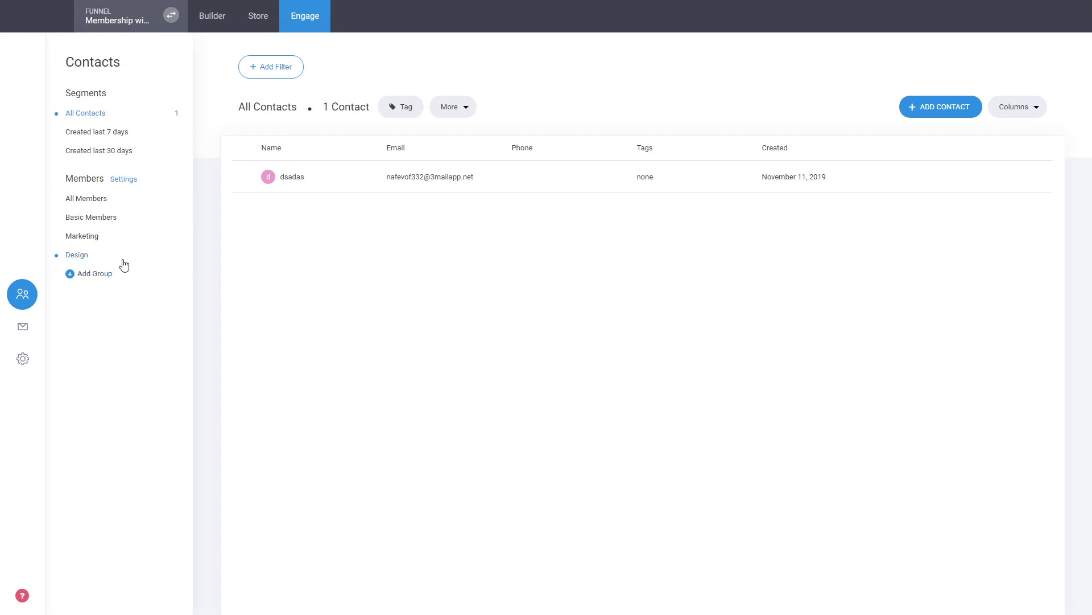
left_click(226, 21)
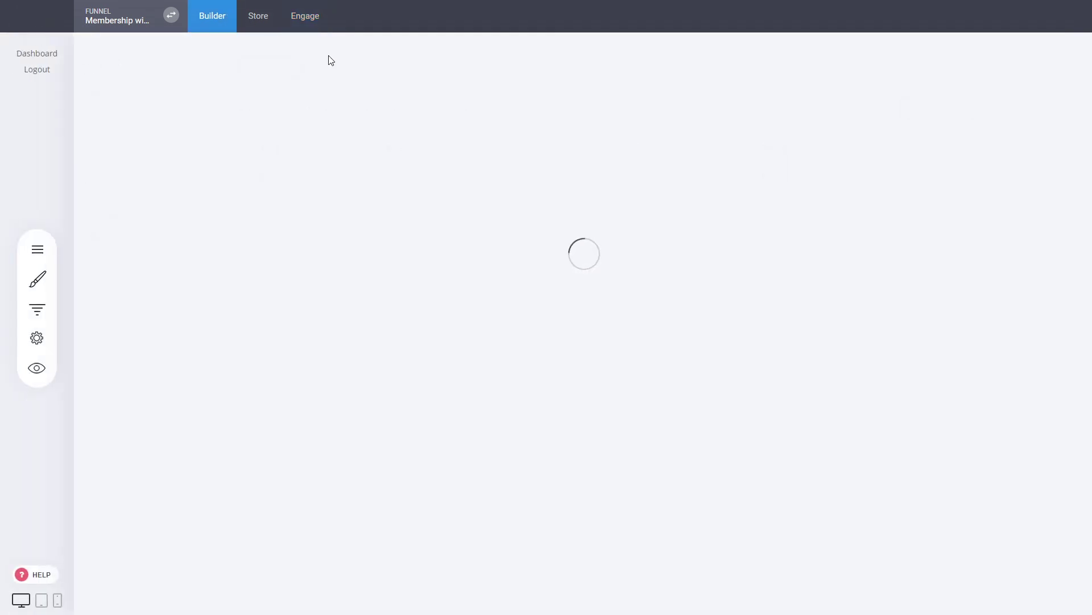
- Review the landing page, then open the Store products list with Marketing Course ($99) and Design ($19)
scroll(151, 315, "down", 8)
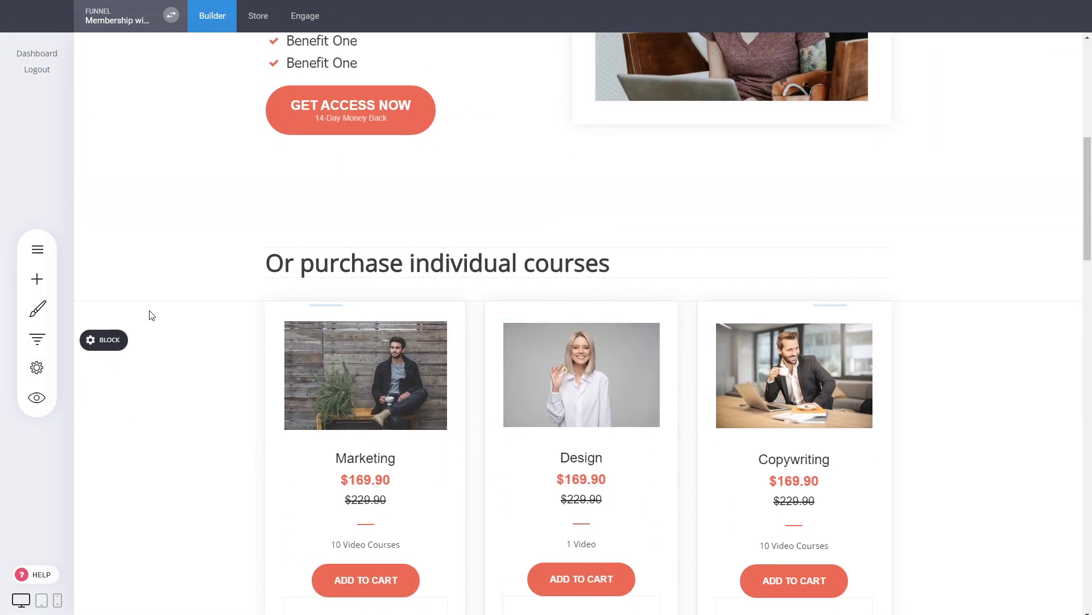
scroll(349, 353, "up", 5)
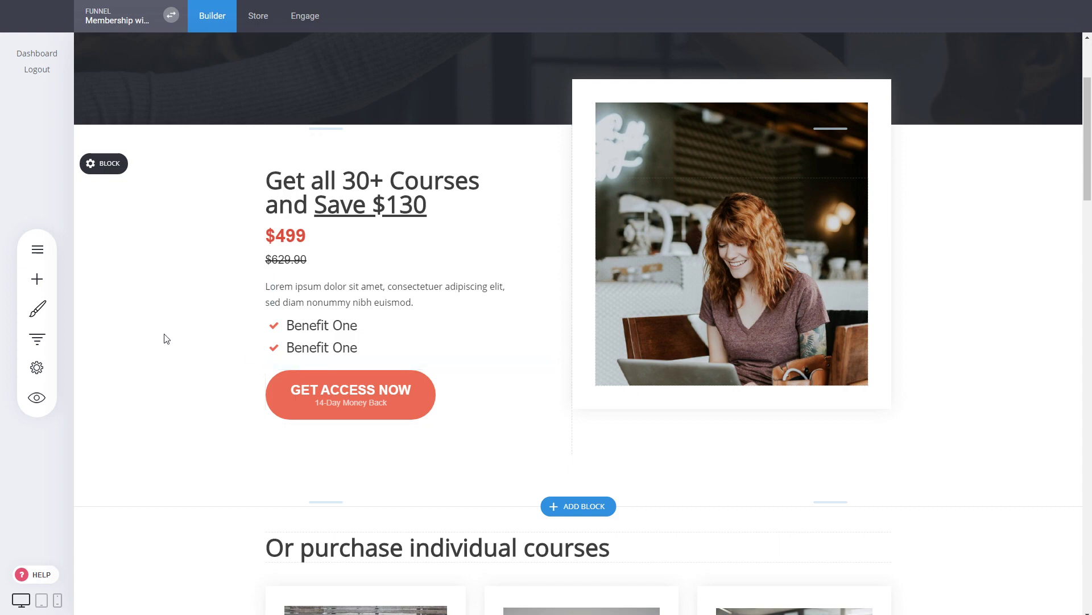
scroll(495, 283, "down", 3)
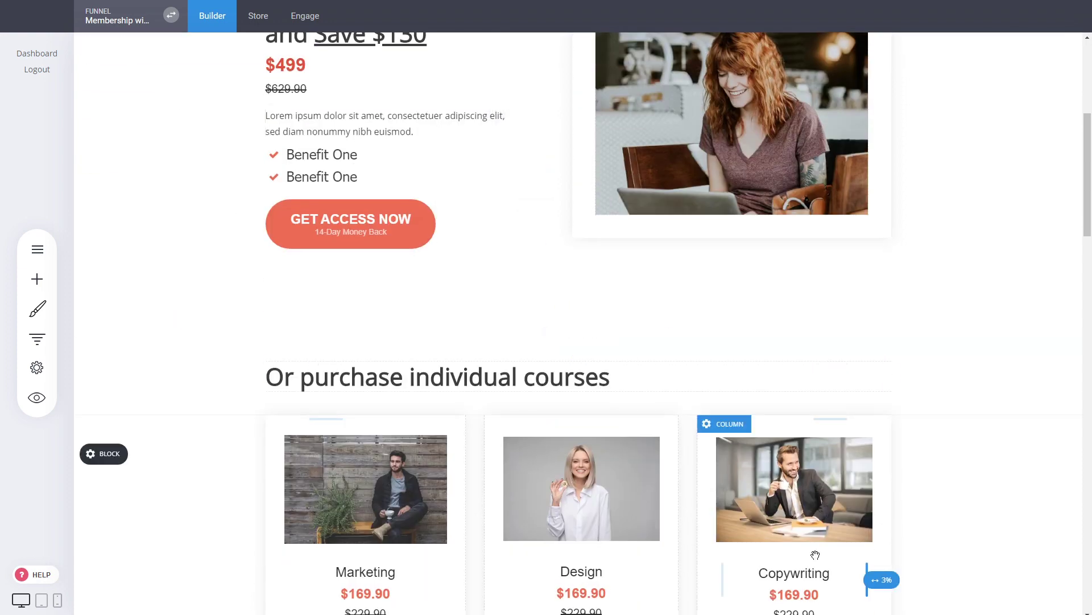
scroll(548, 261, "up", 6)
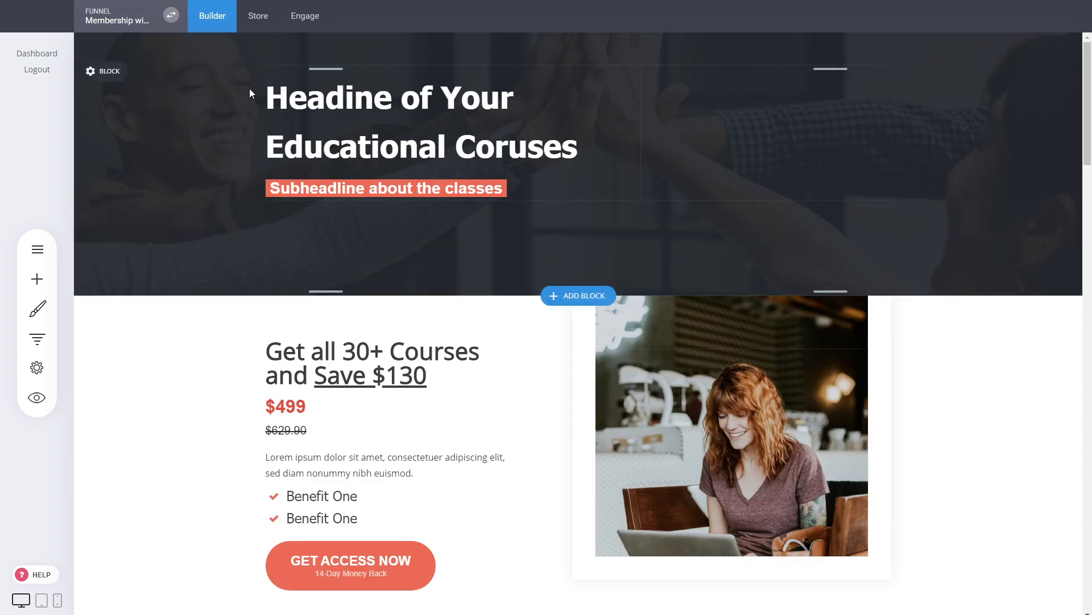
left_click(259, 17)
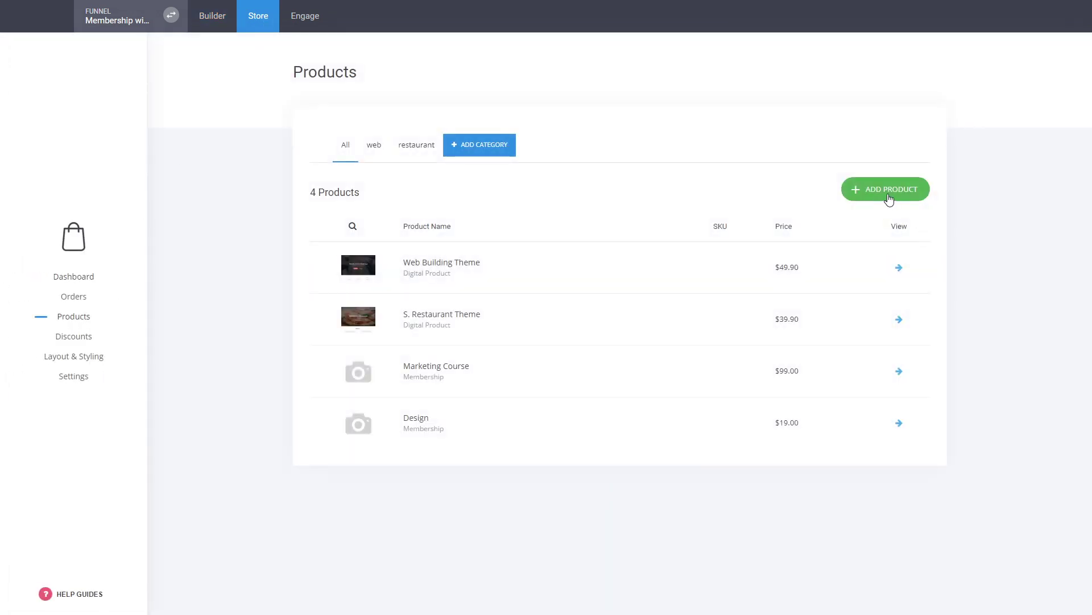
left_click(889, 197)
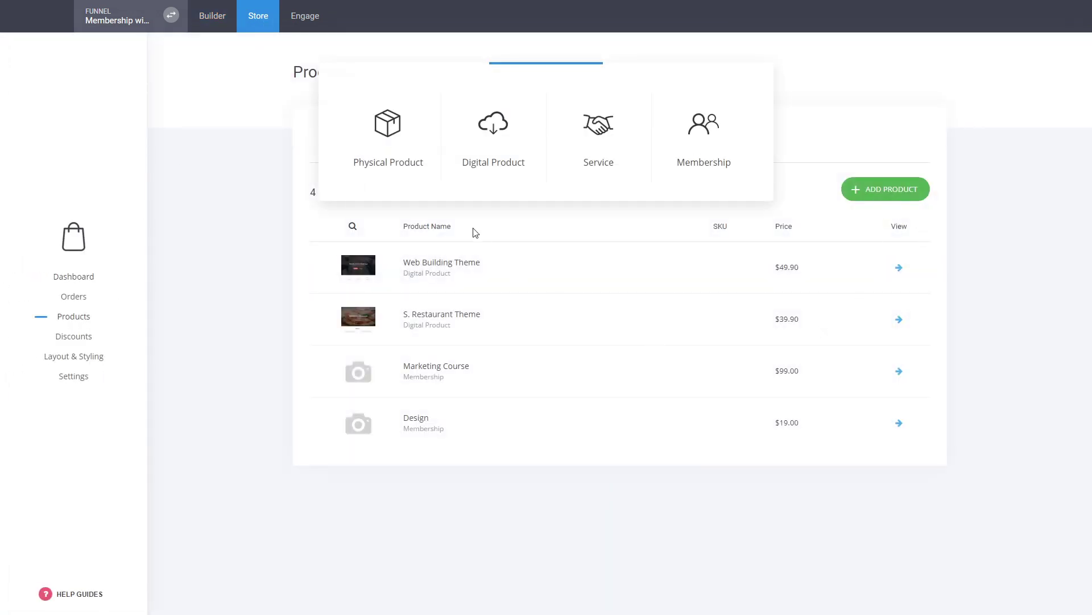
left_click(712, 142)
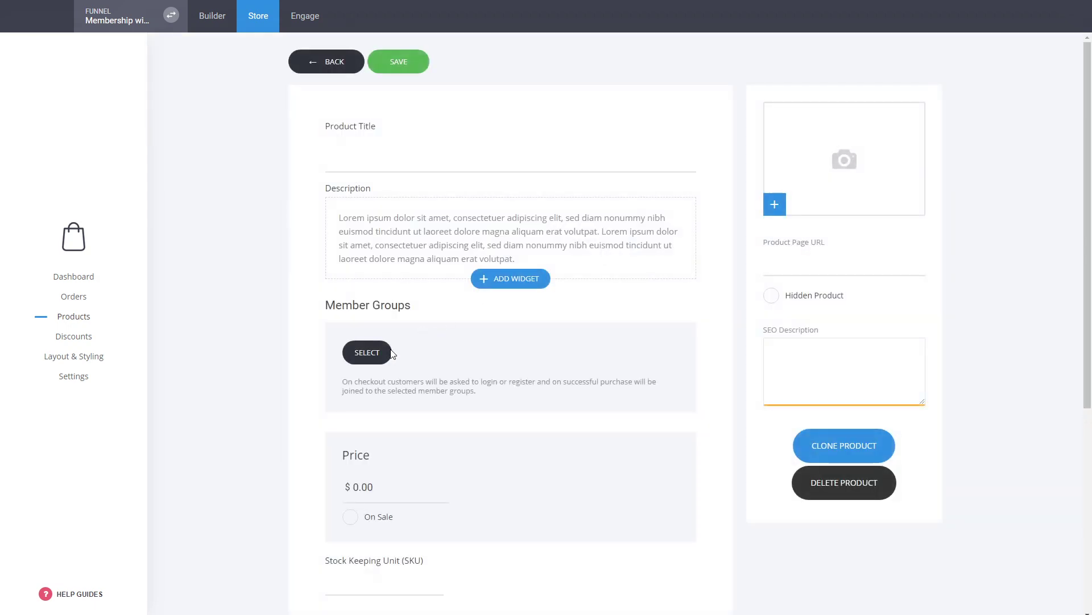
left_click(367, 352)
left_click(475, 162)
left_click(485, 143)
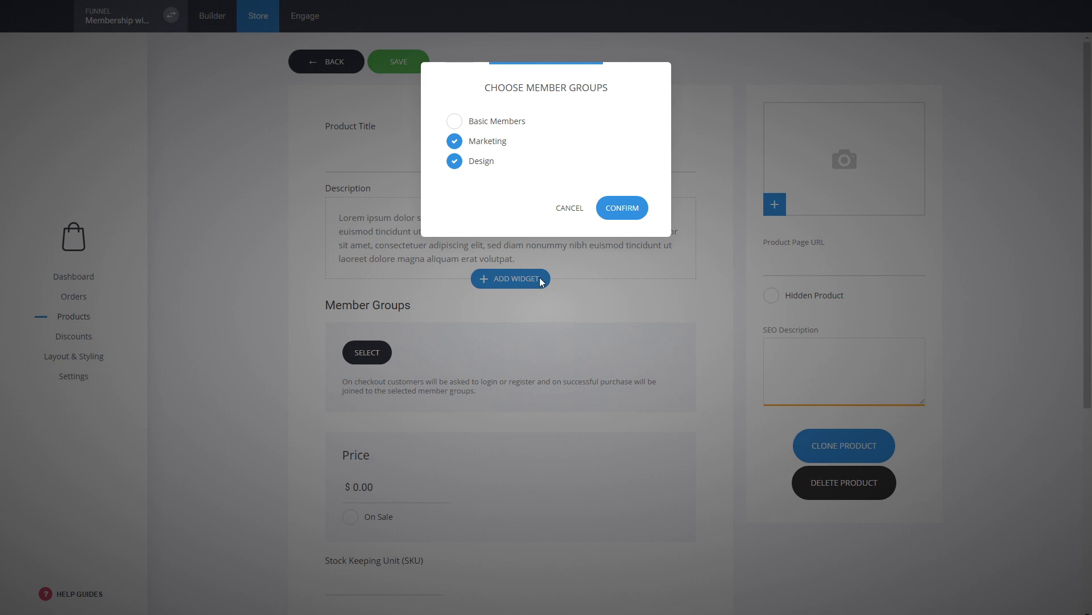
left_click(566, 209)
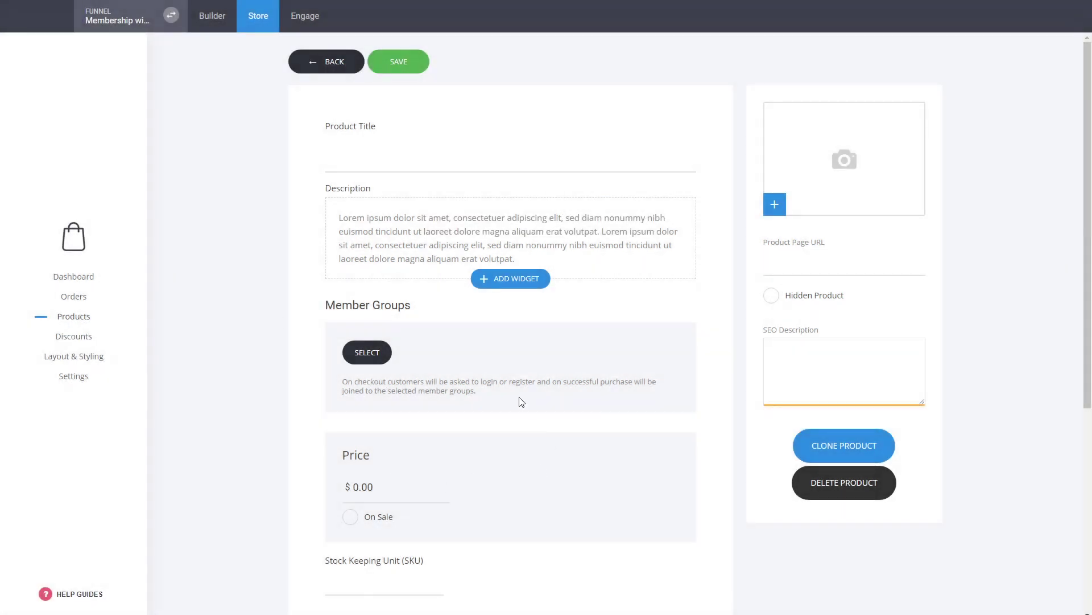
left_click(313, 68)
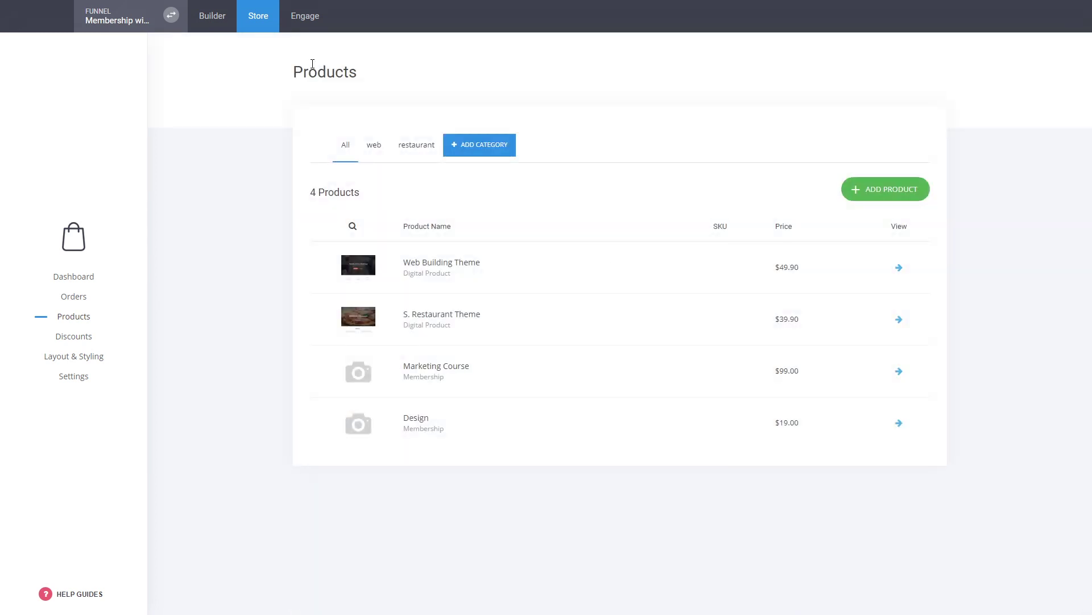
- Return to the page builder and open the funnel's Thank You step for editing
left_click(214, 23)
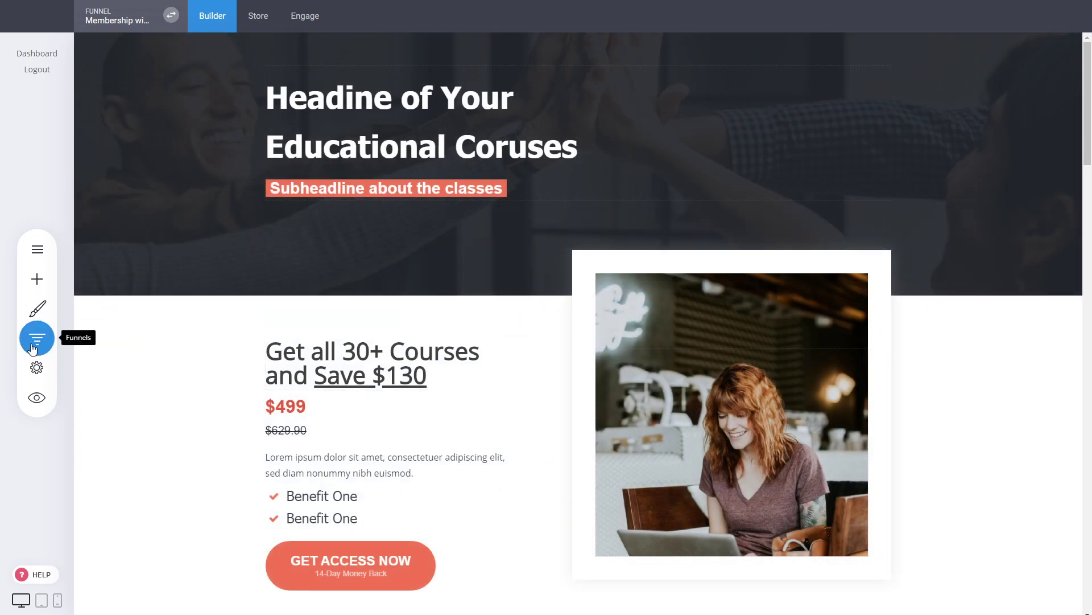
left_click(38, 340)
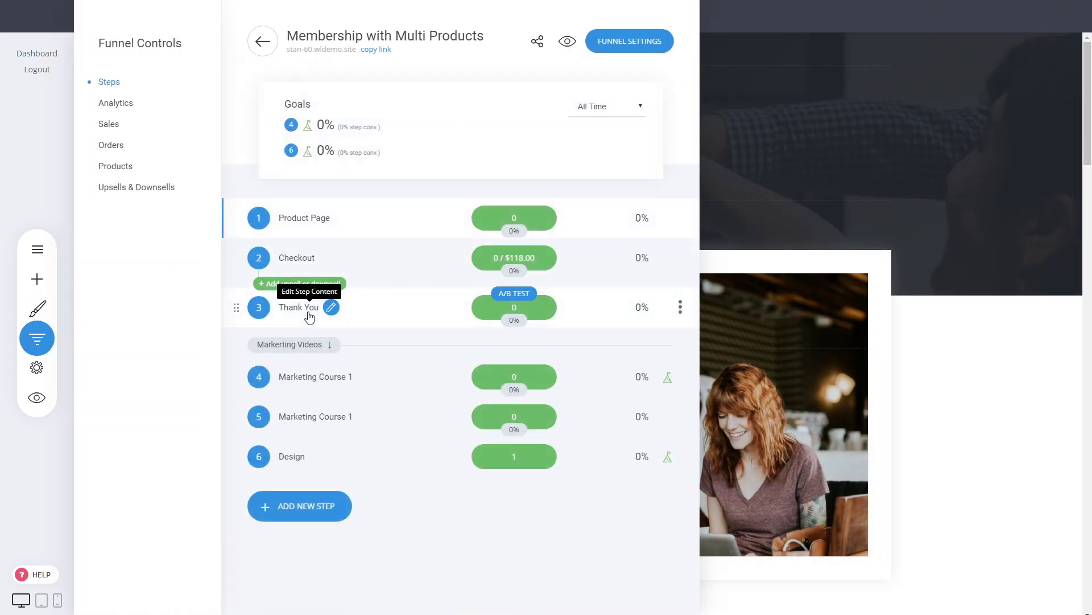
left_click(309, 316)
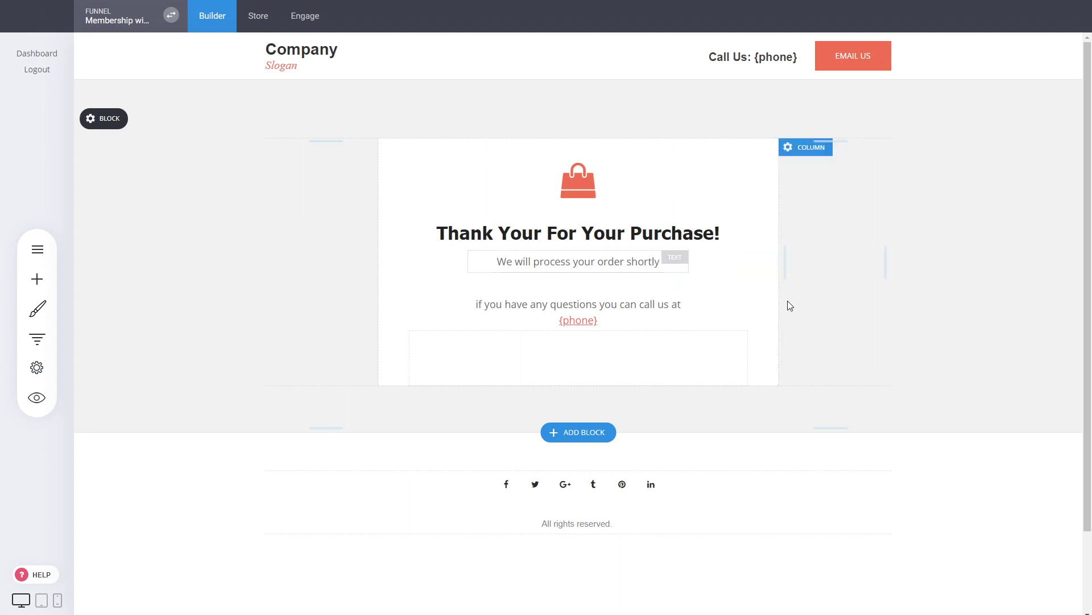
left_click(37, 278)
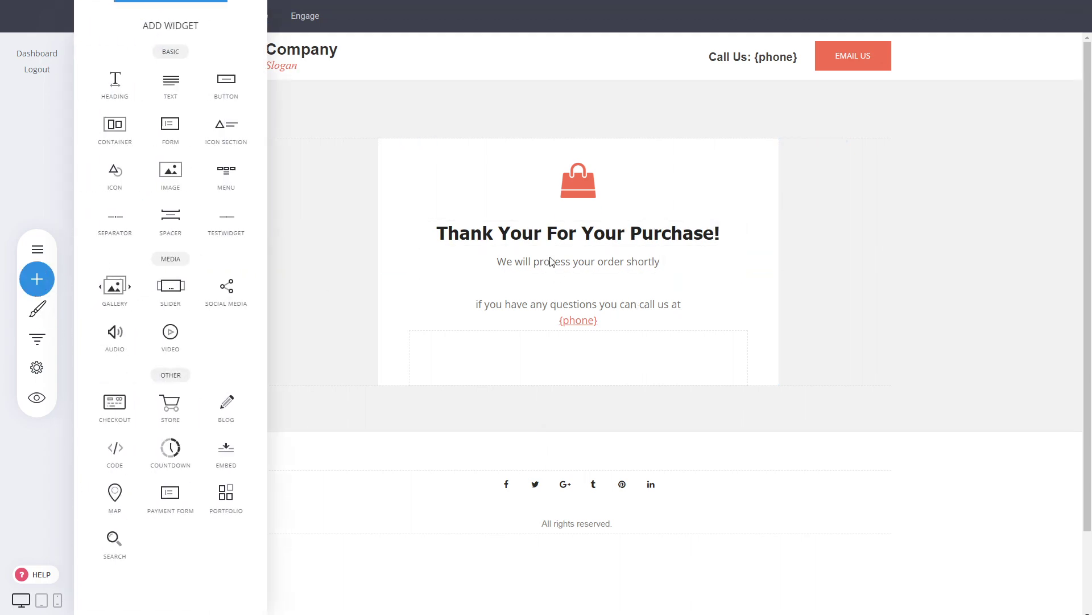
left_click(602, 314)
- Delete the phone contact line and place a new button below the order message
left_click(574, 277)
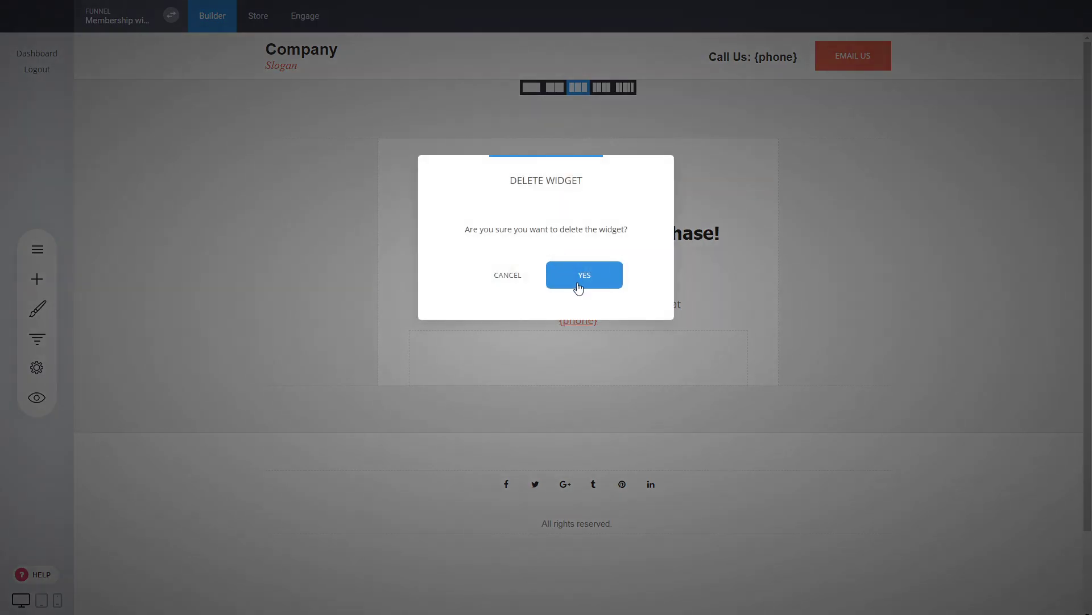
left_click(577, 281)
left_click(31, 286)
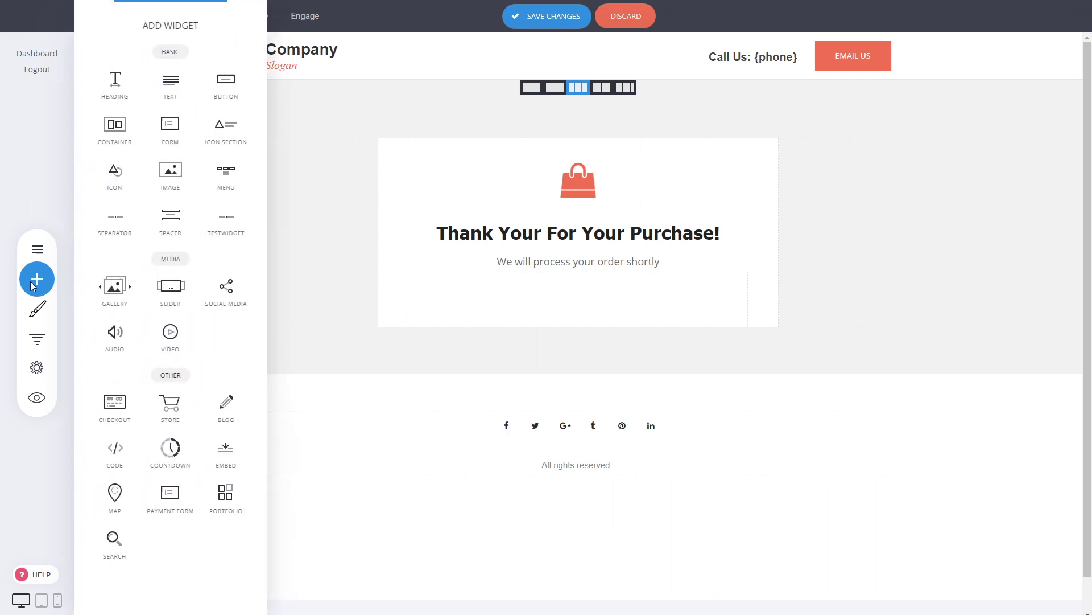
left_click_drag(224, 84, 616, 271)
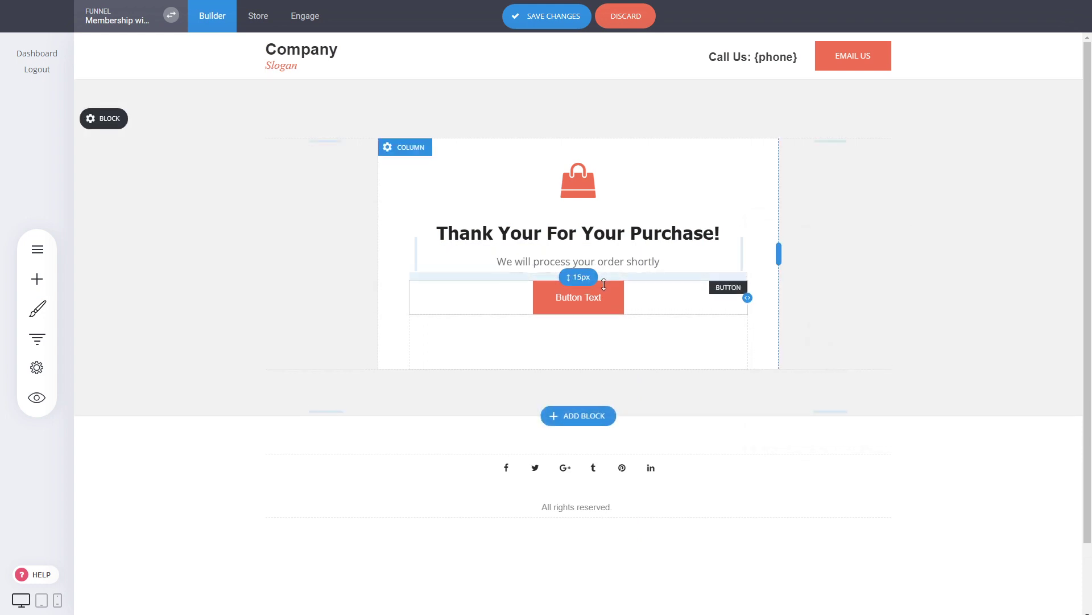
left_click(571, 319)
- Change the button's label to 'GO TO MY MEMBERSHIPS'
left_click(836, 313)
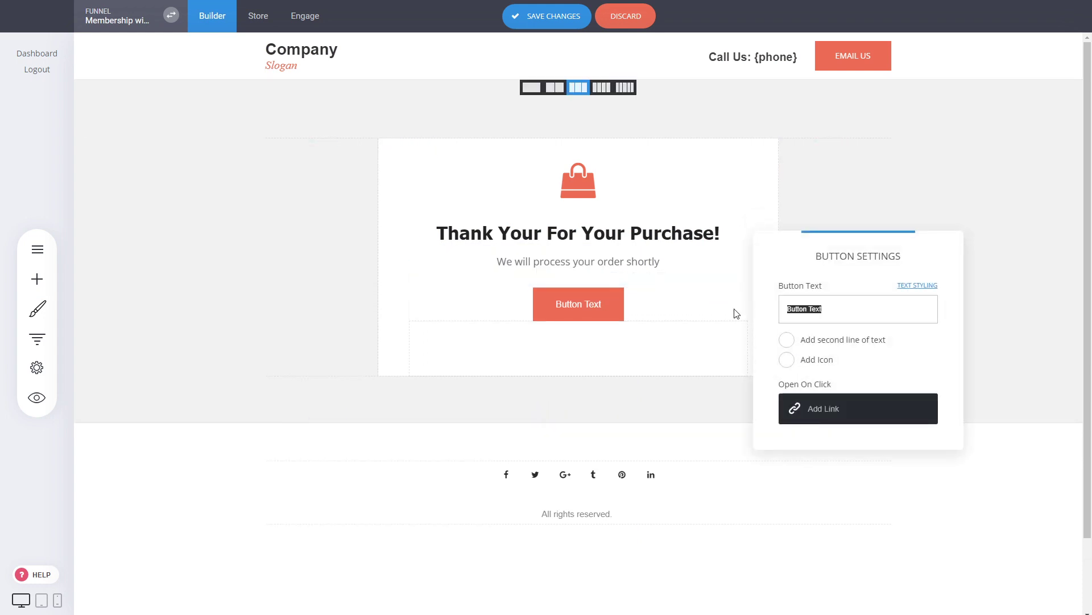
type("sHOW ME MY MEMBERSHI")
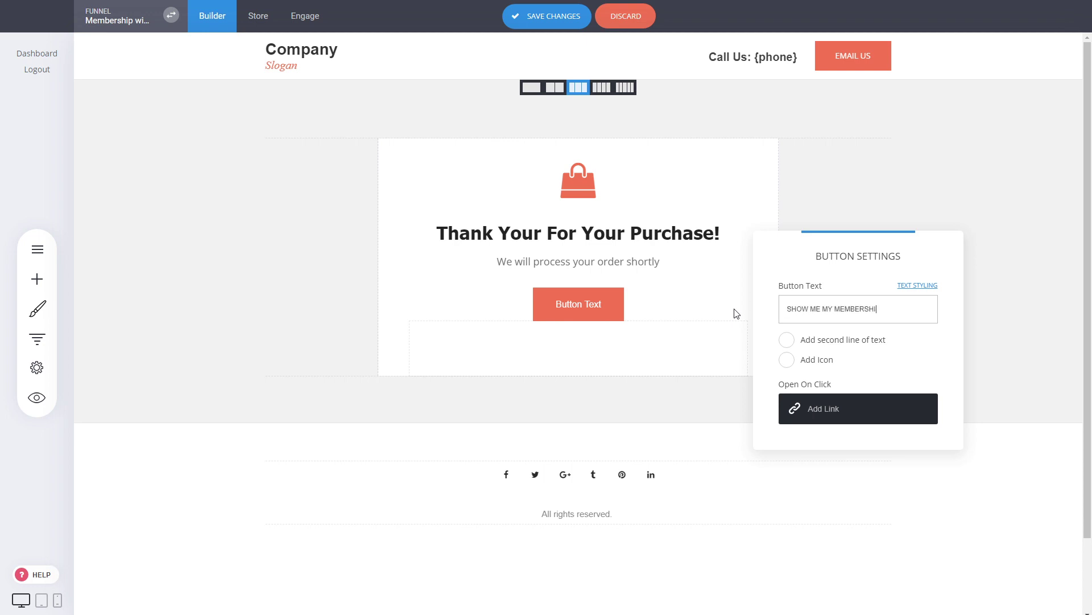
type("PS")
key("ctrl+a")
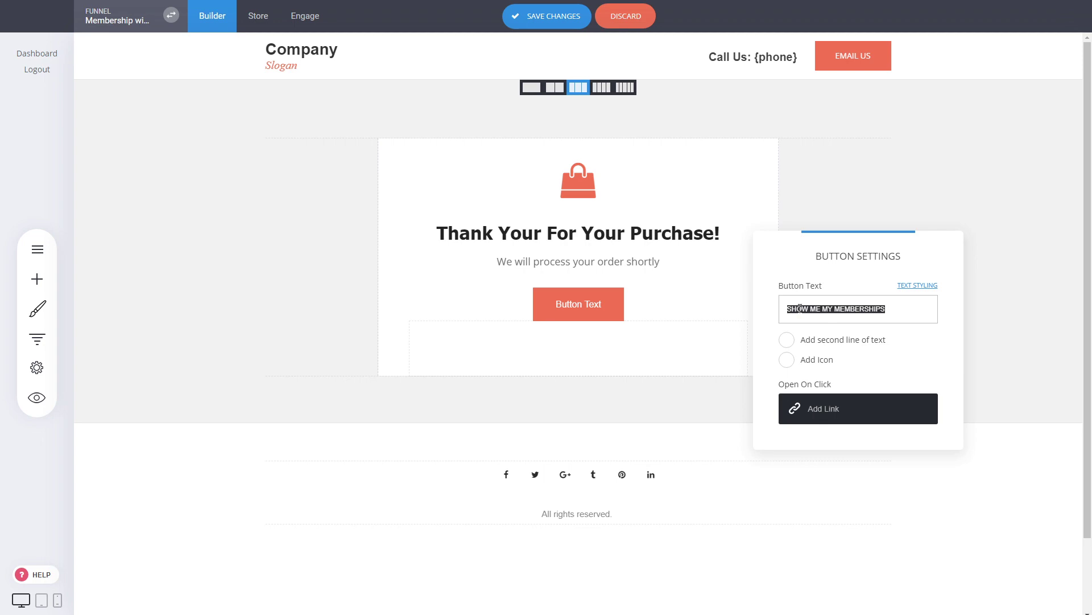
type("GO TO MY MEM")
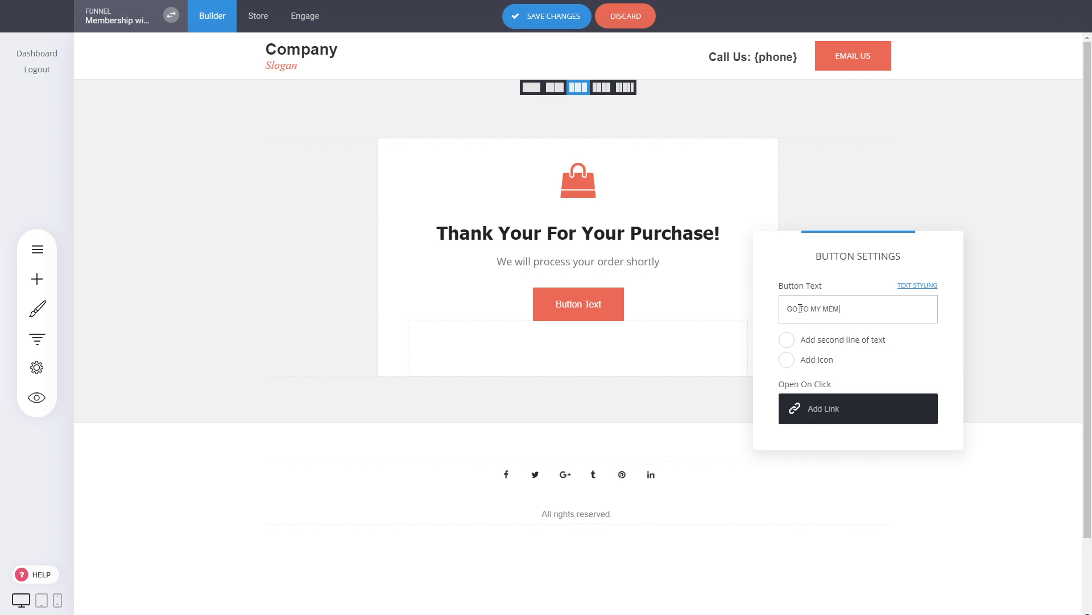
type("BERSHIPS")
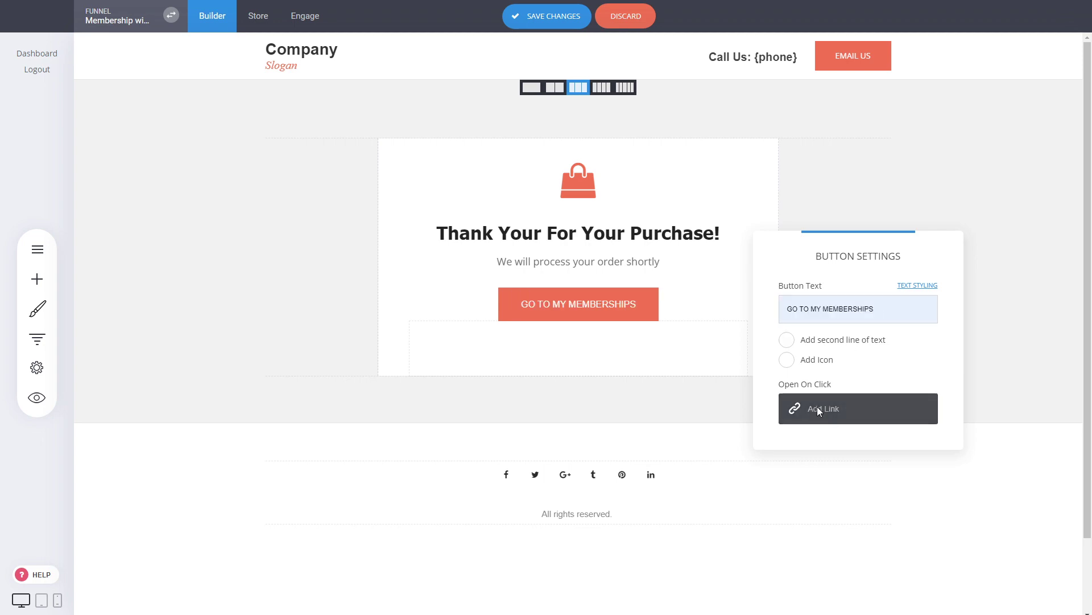
- Link the button to the external URL /member/memberships
left_click(820, 409)
left_click(418, 193)
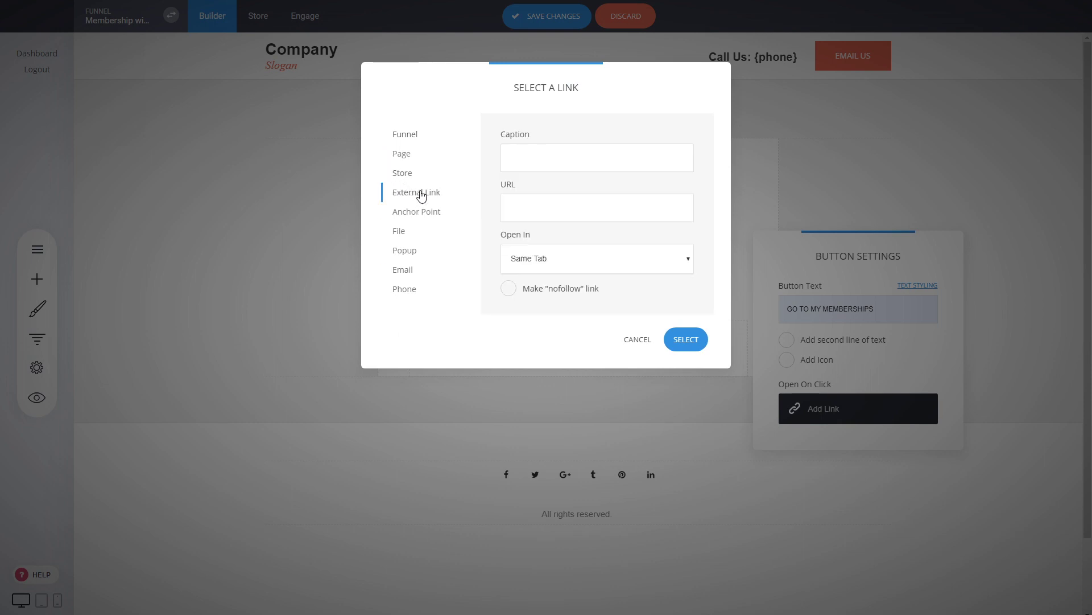
left_click(539, 202)
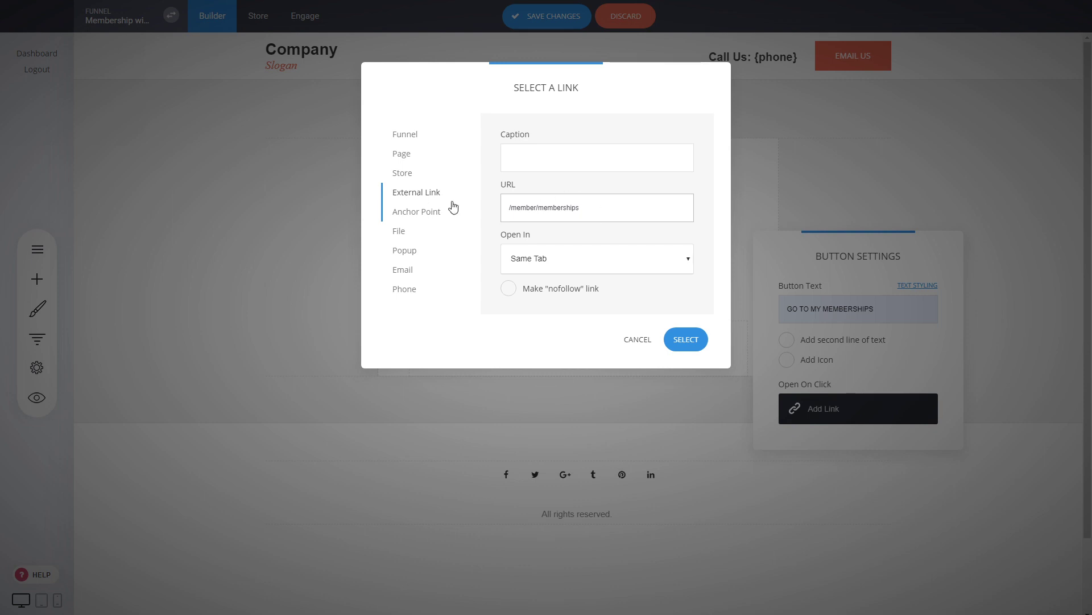
left_click_drag(582, 209, 506, 215)
left_click(518, 204)
left_click(685, 340)
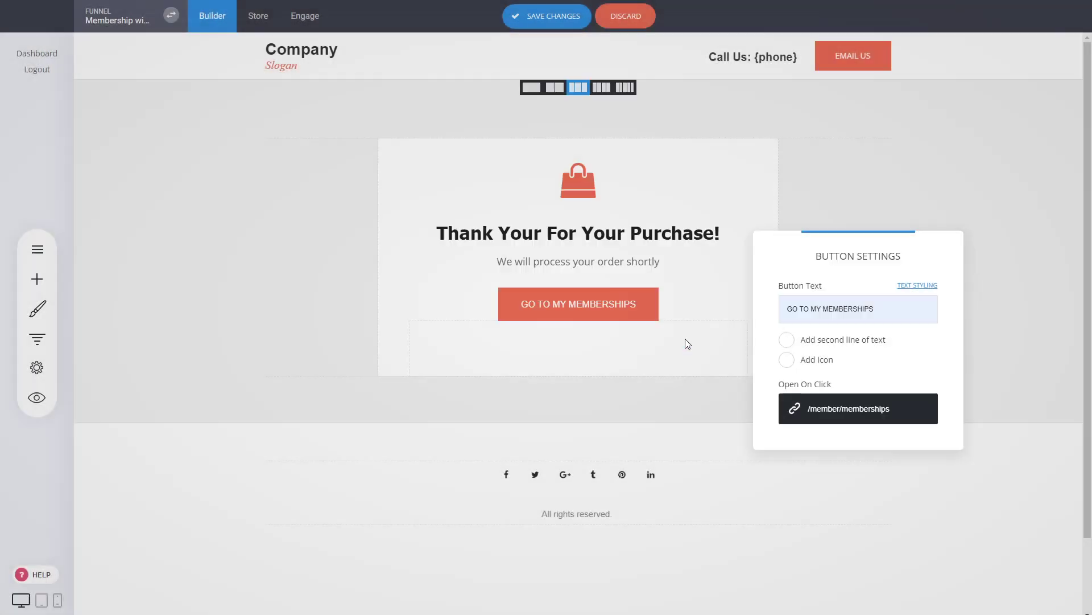
- Preview the Thank You page and test the memberships button, which leads to Page Not Found
left_click(37, 397)
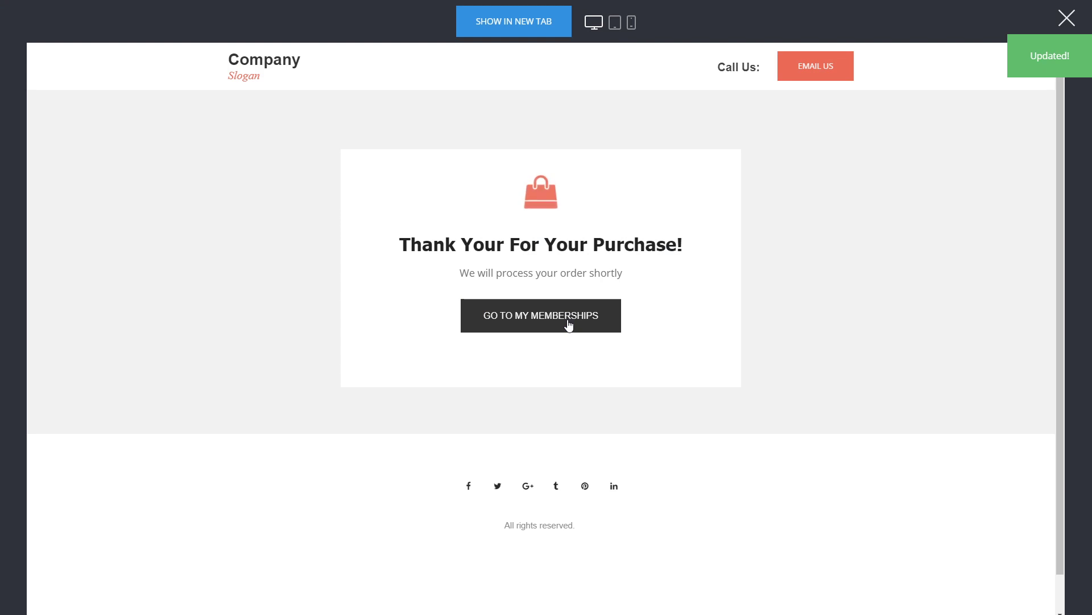
left_click(569, 325)
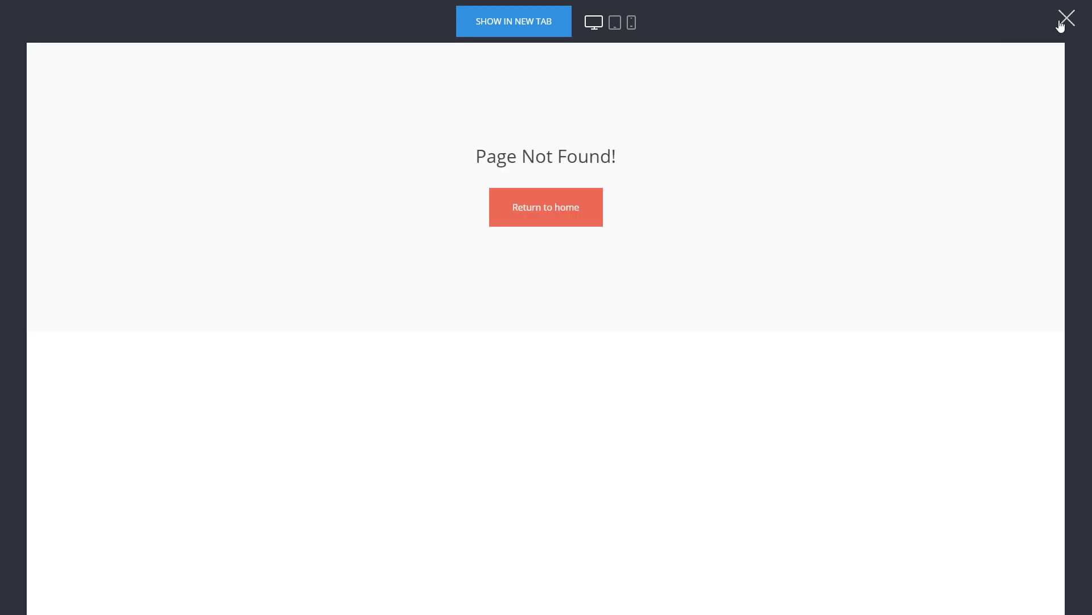
left_click(1067, 23)
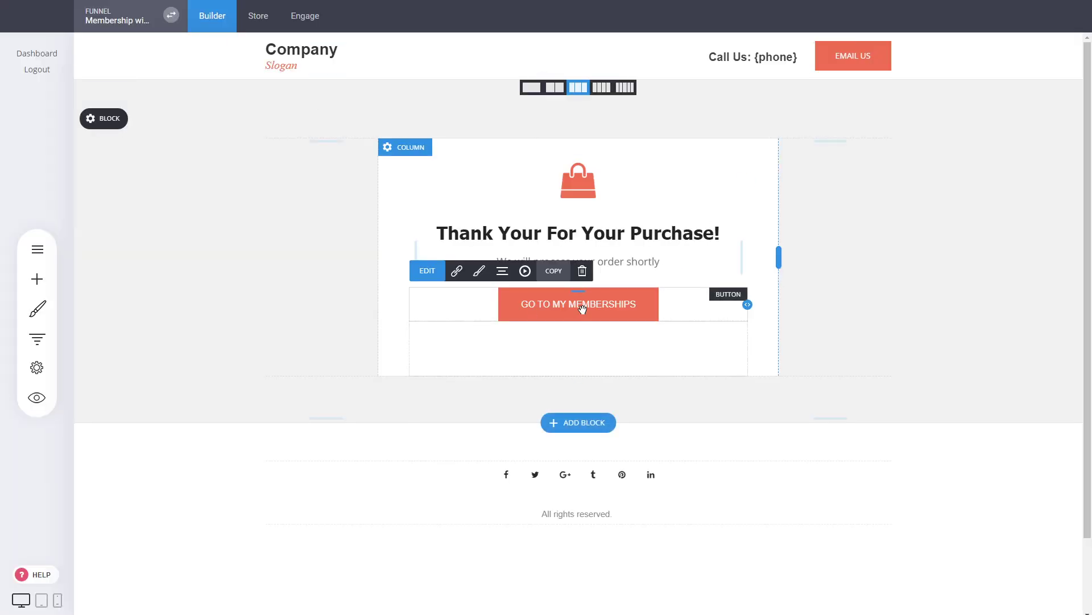
- Edit the button link to /member/membership and save the button settings
left_click(581, 307)
left_click(867, 414)
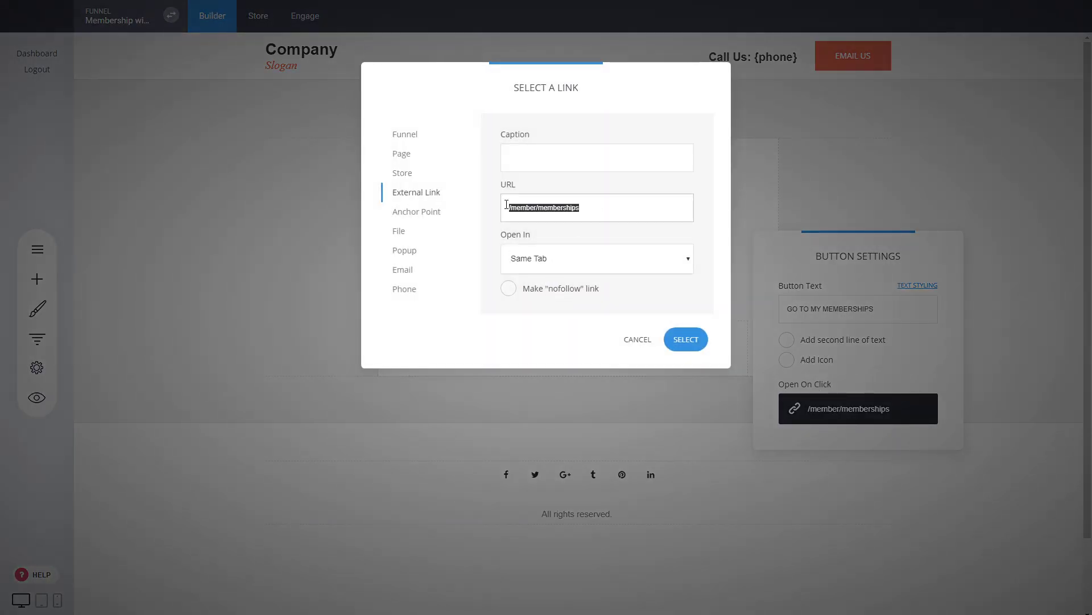
left_click(582, 216)
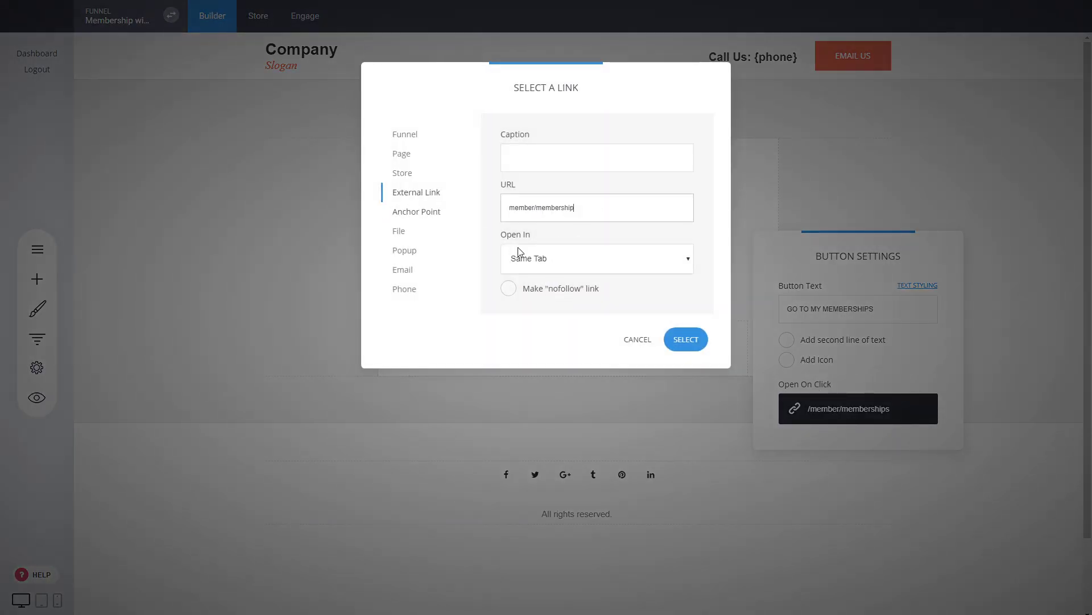
left_click(510, 209)
type("/")
left_click(688, 339)
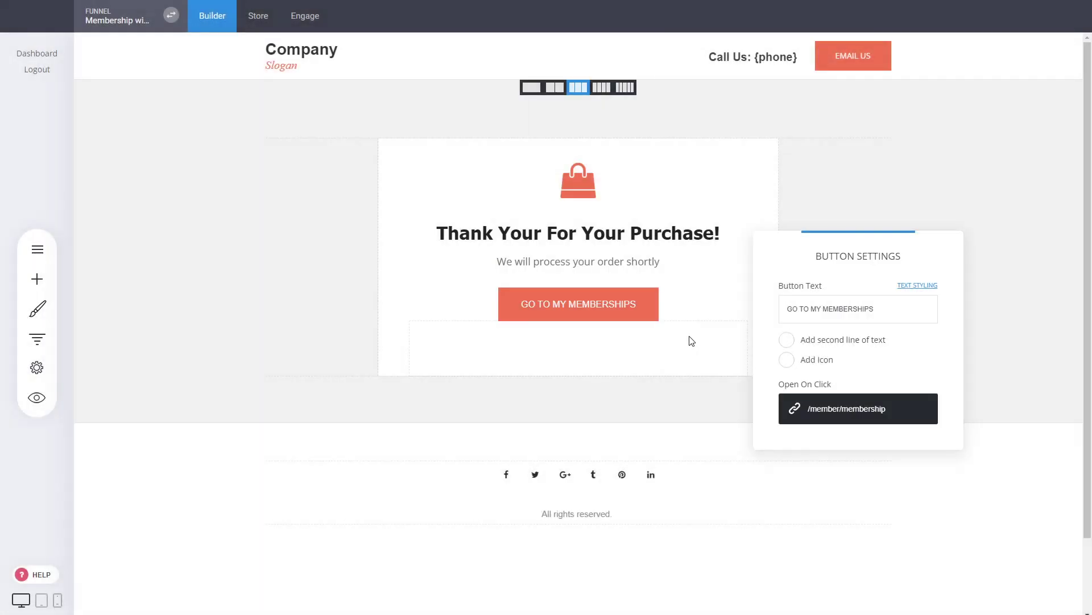
left_click(258, 250)
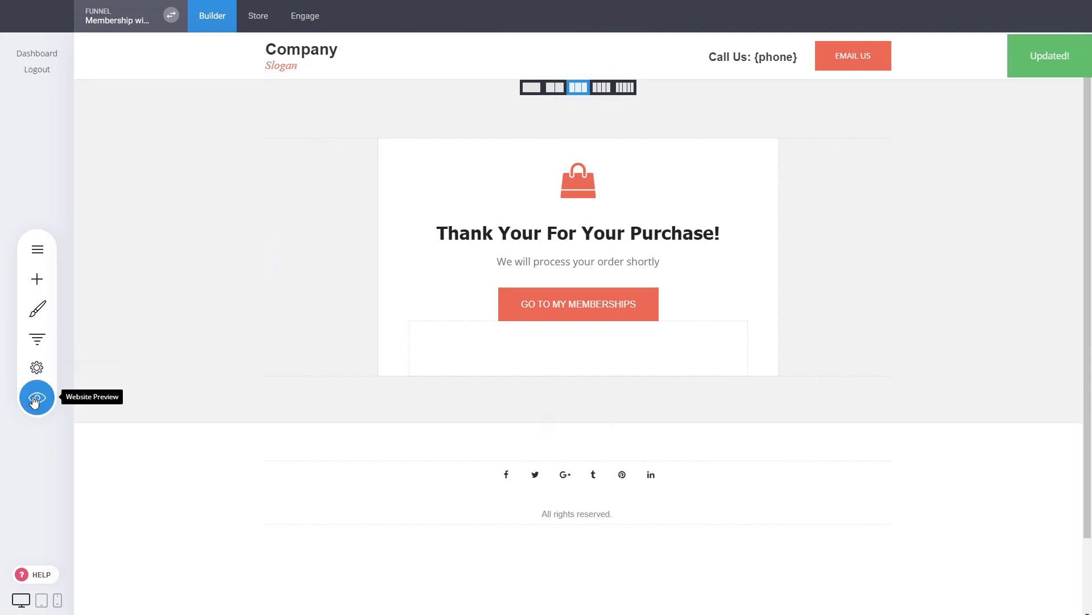
left_click(35, 398)
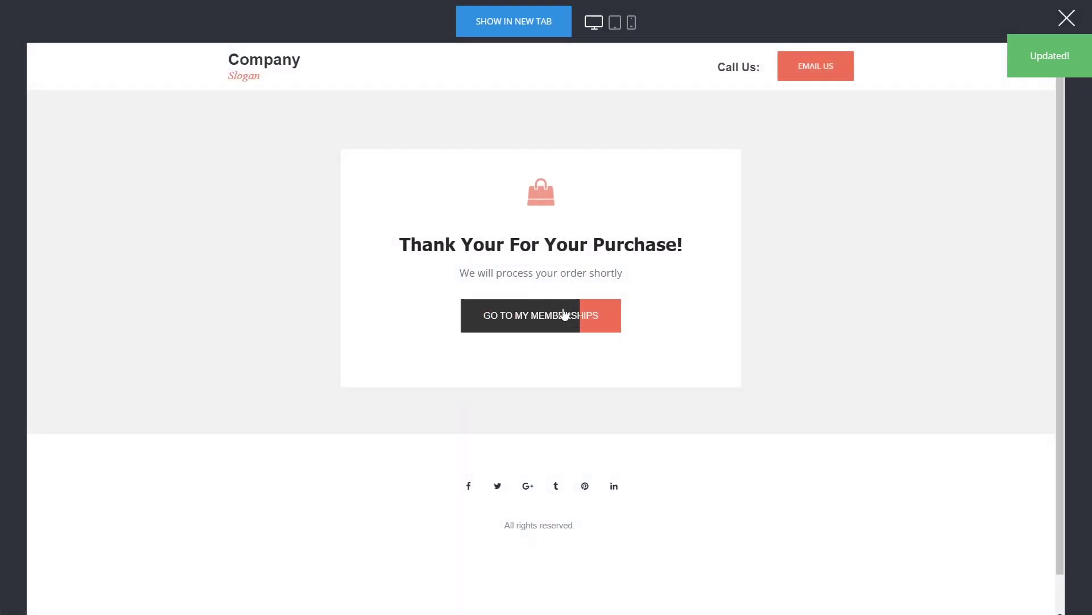
left_click(562, 317)
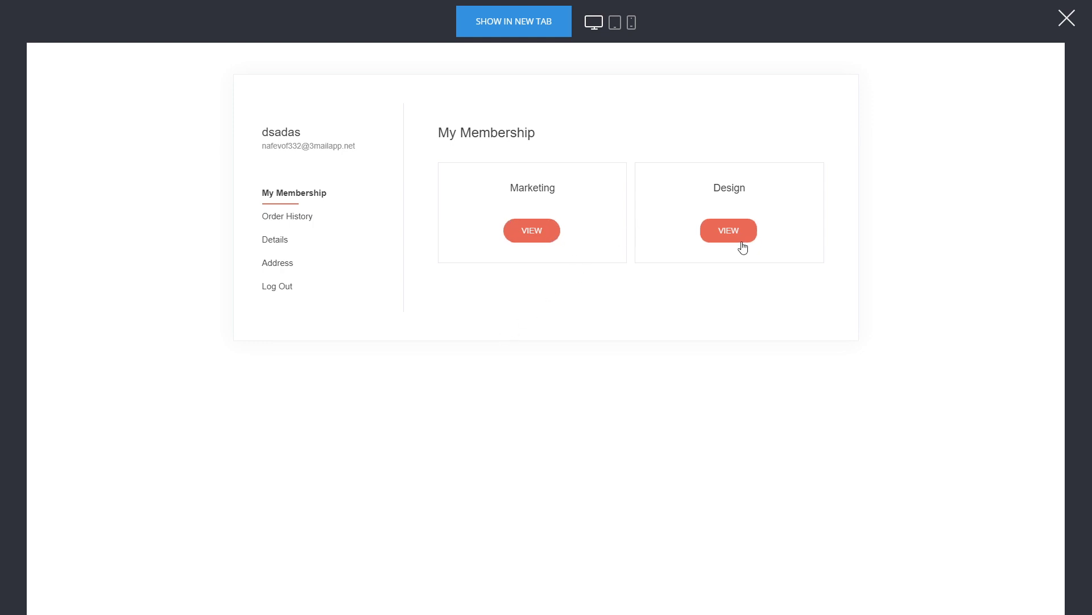
left_click(542, 235)
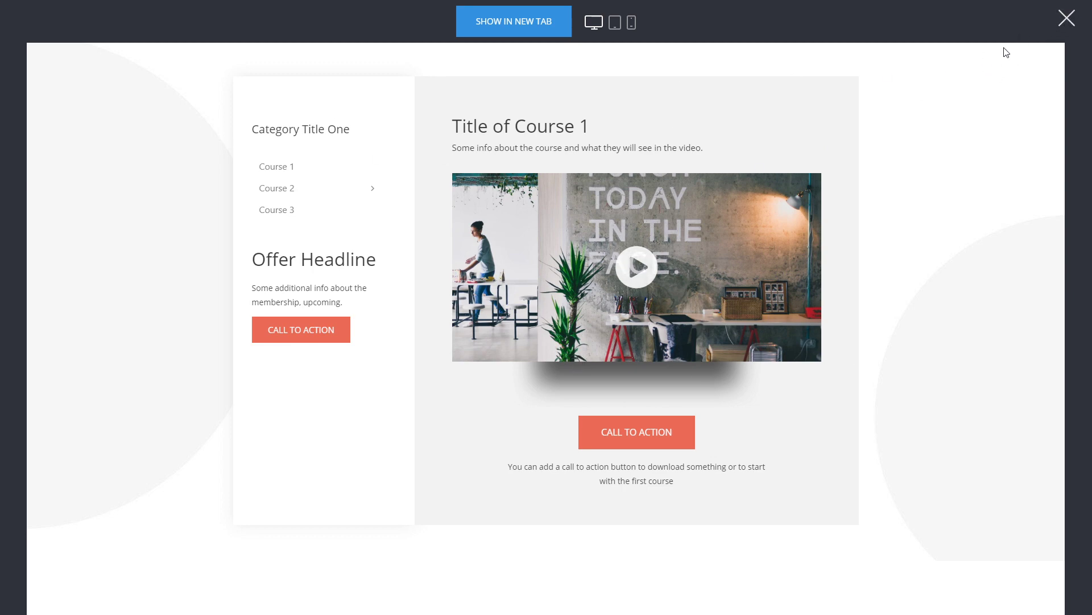
left_click(1065, 19)
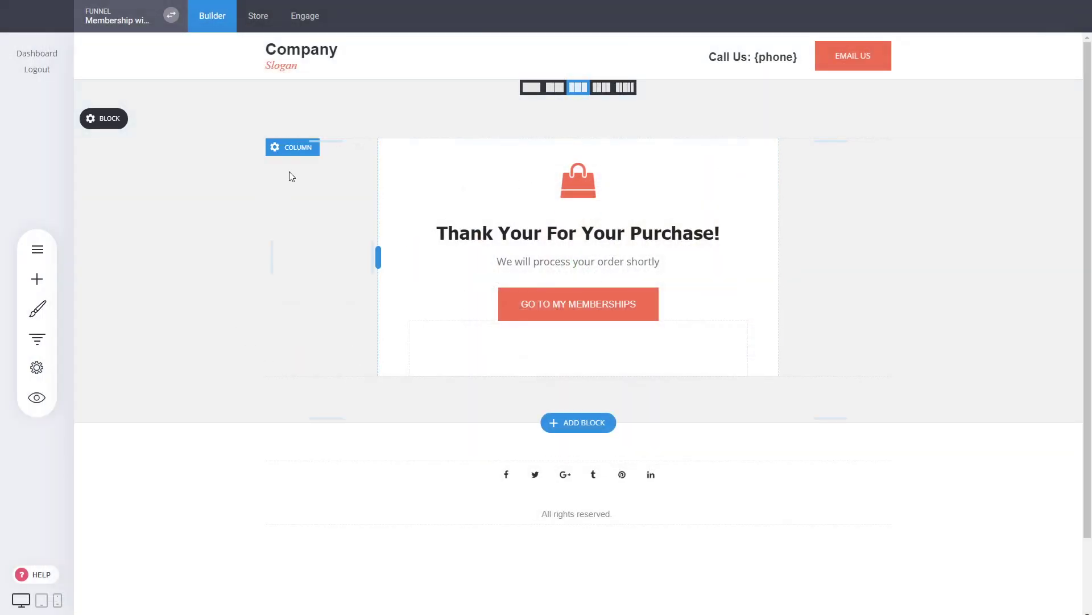
- Edit the Product Page step and look over the $499 all-courses offer and three course cards
left_click(37, 338)
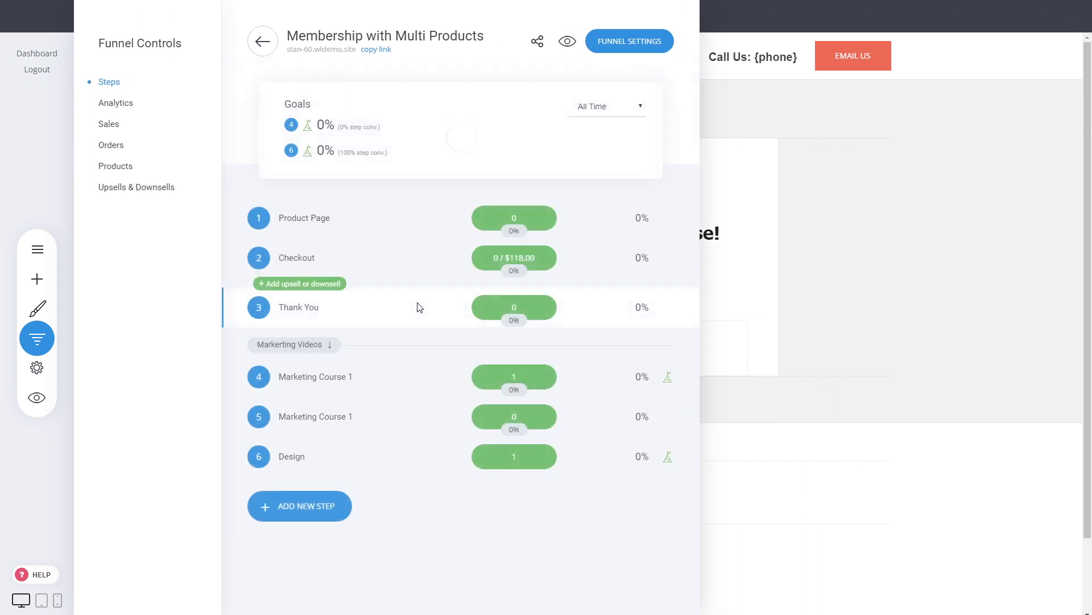
left_click(284, 223)
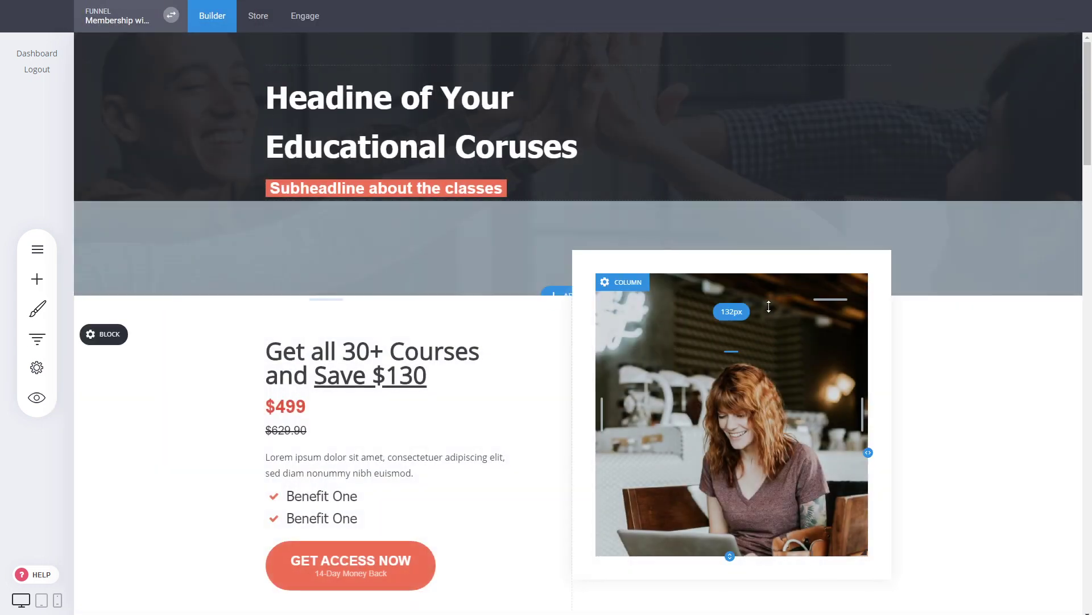
scroll(801, 331, "down", 5)
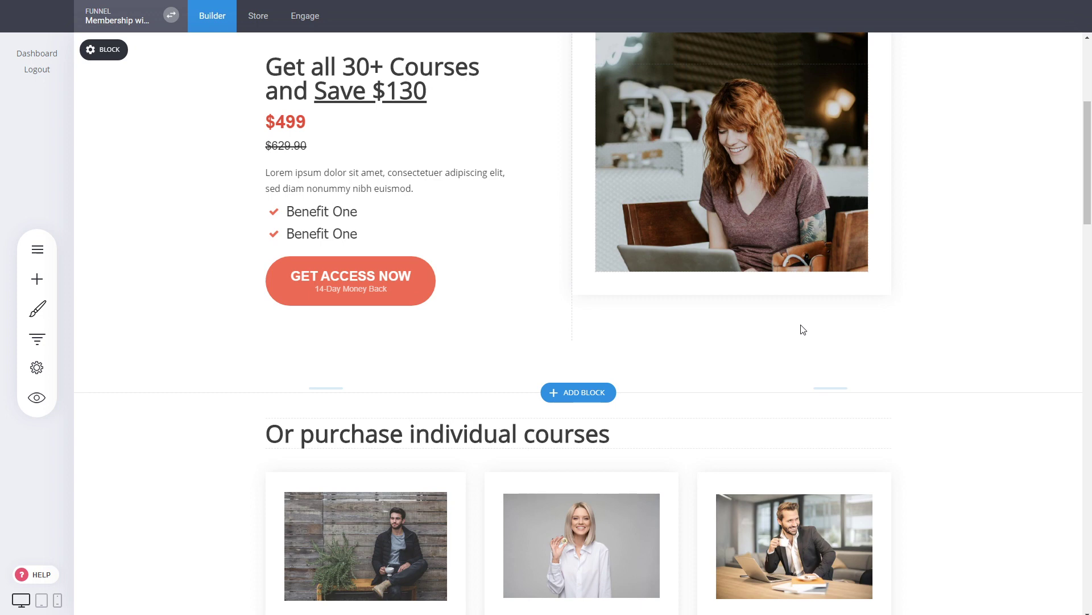
scroll(801, 330, "down", 4)
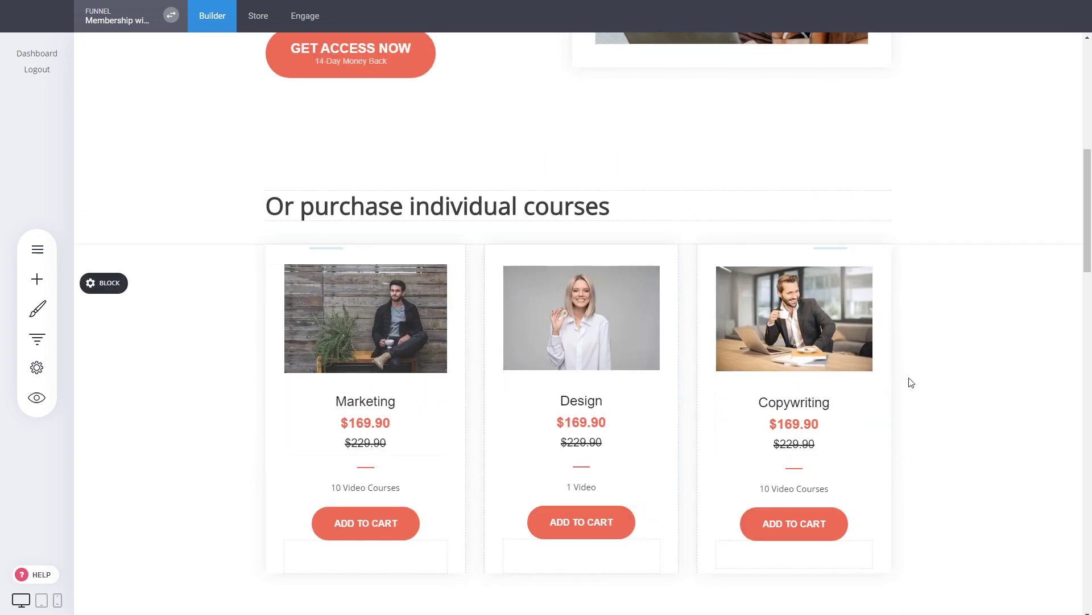
scroll(873, 391, "down", 1)
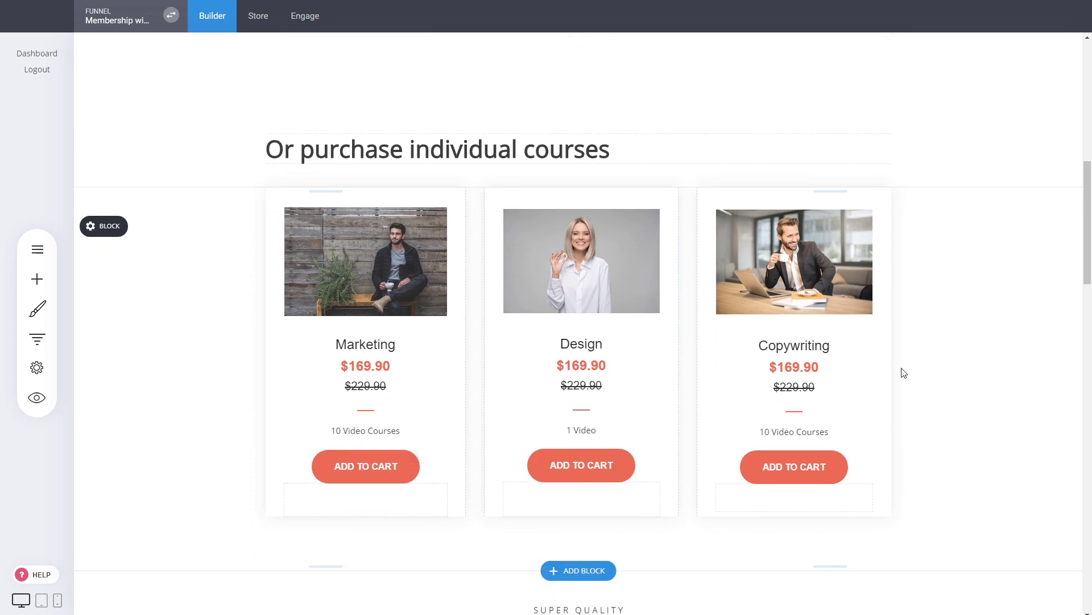
scroll(905, 372, "up", 6)
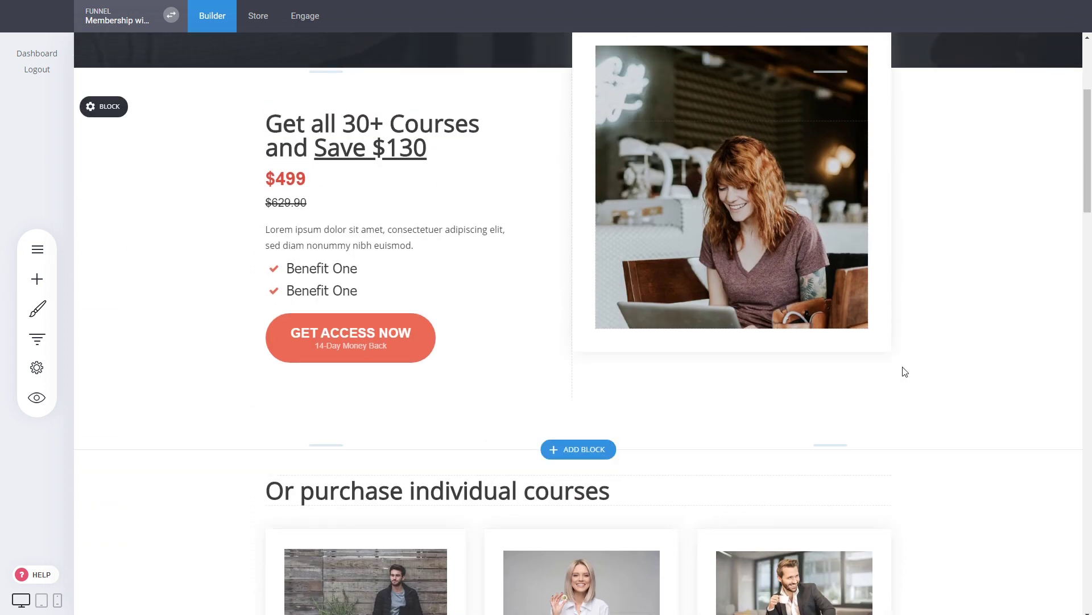
scroll(904, 372, "down", 5)
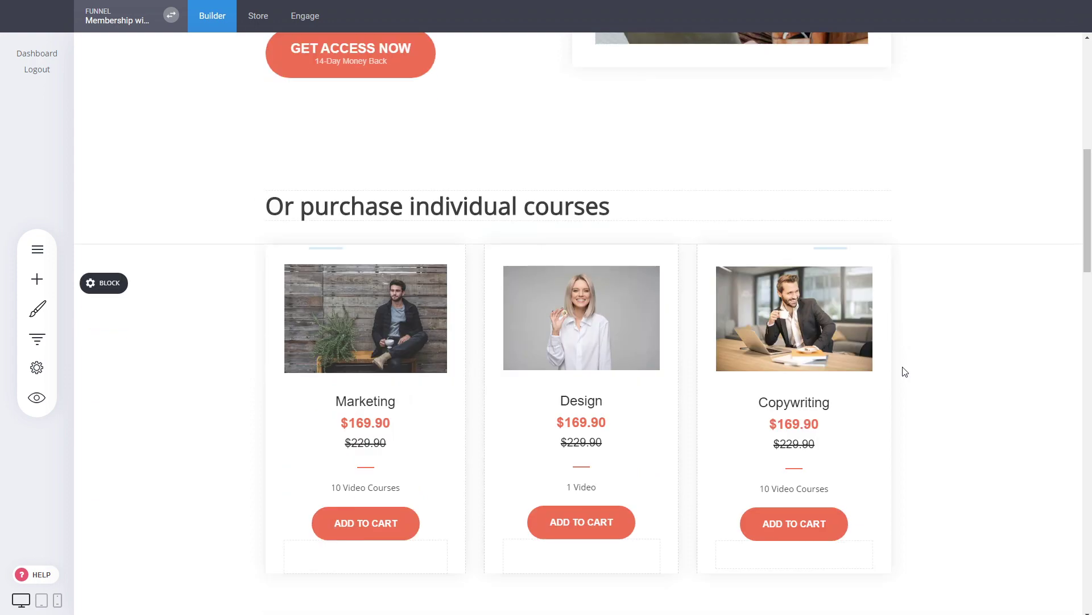
scroll(905, 372, "up", 9)
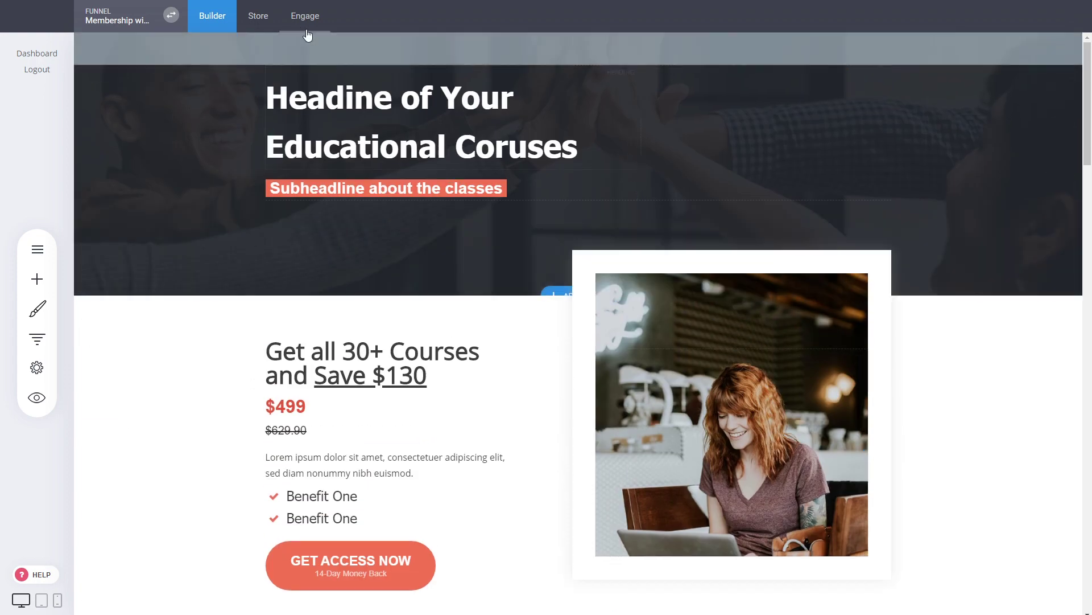
left_click(305, 20)
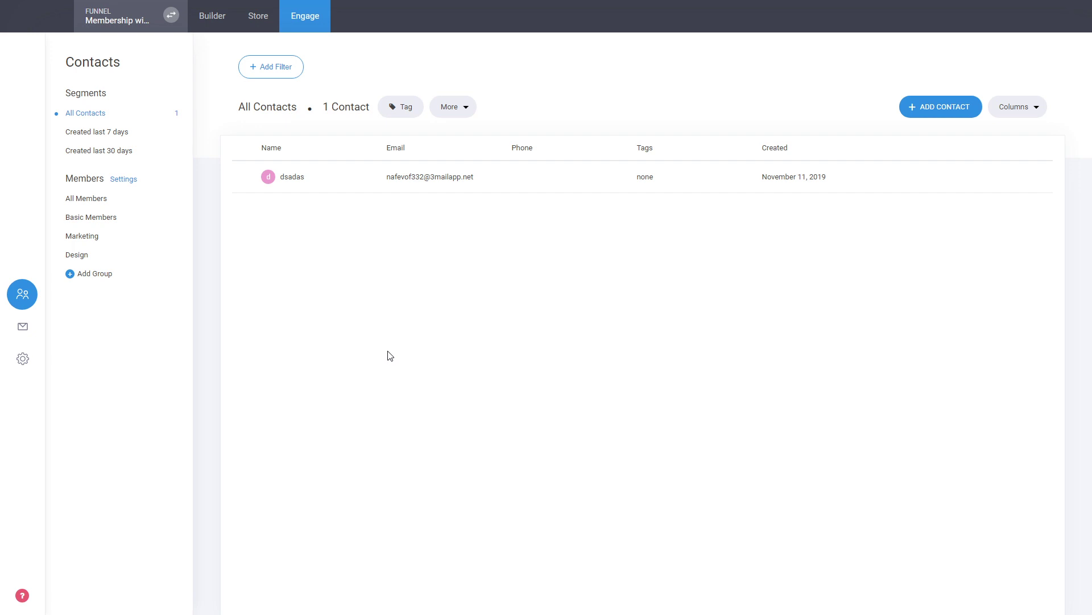
left_click(208, 18)
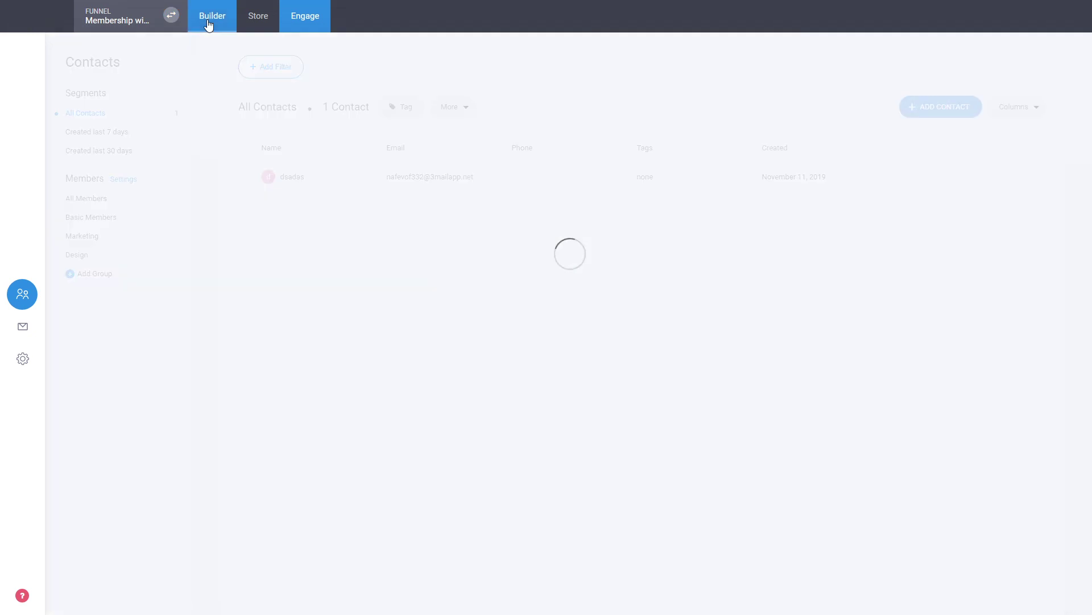